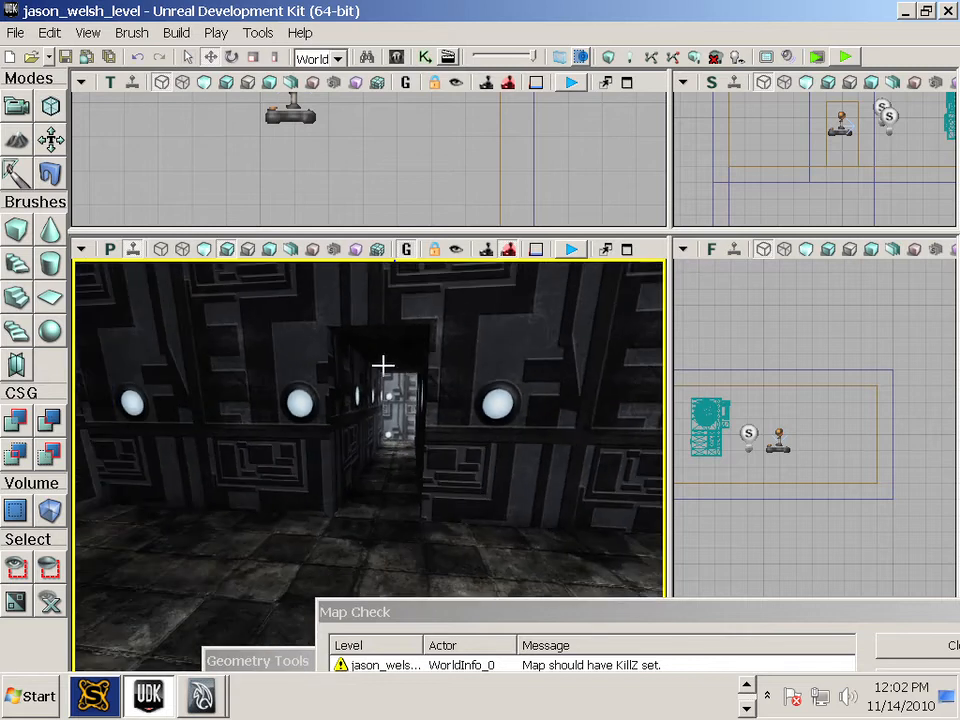
Compare the room in unlit and lit shading in the perspective view, and look around it in game view.
{"action": "left_click", "coordinate": [405, 251]}
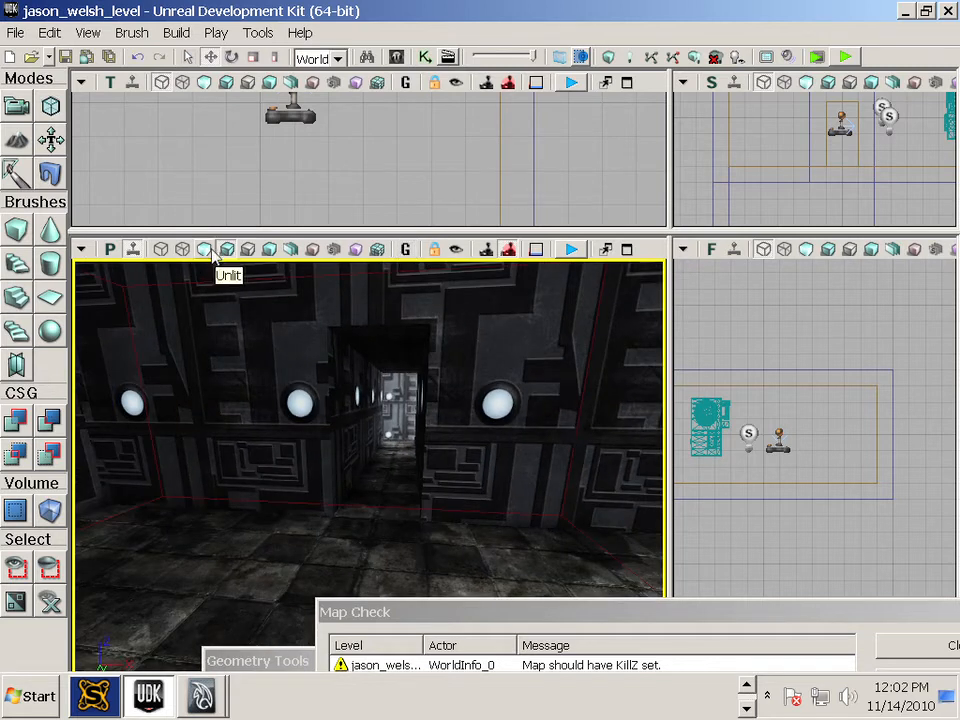
{"action": "left_click", "coordinate": [206, 250]}
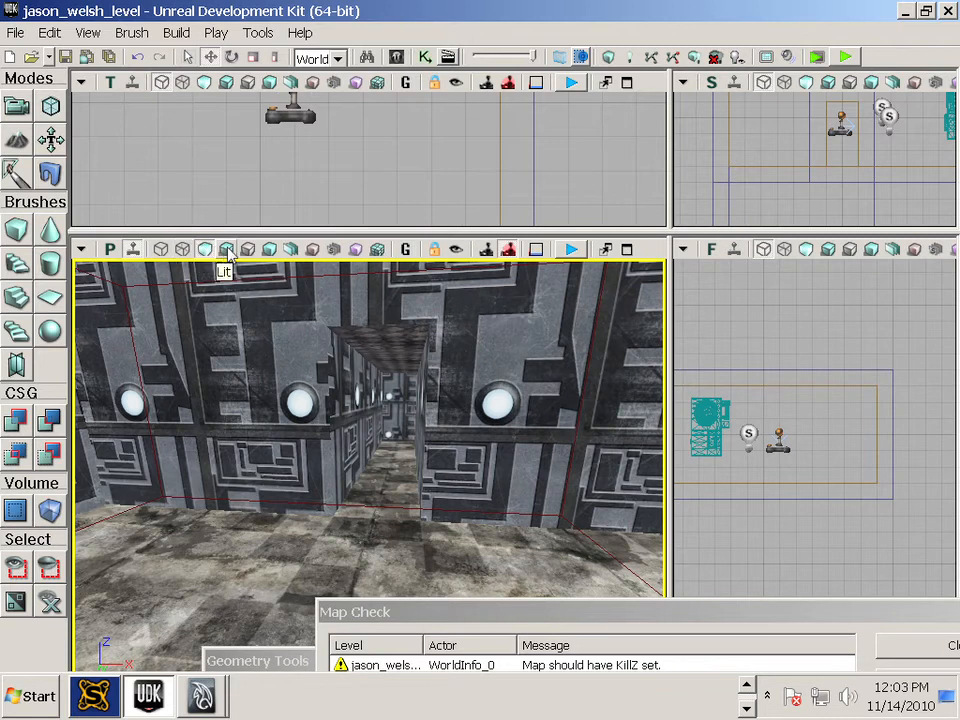
{"action": "left_click", "coordinate": [227, 250]}
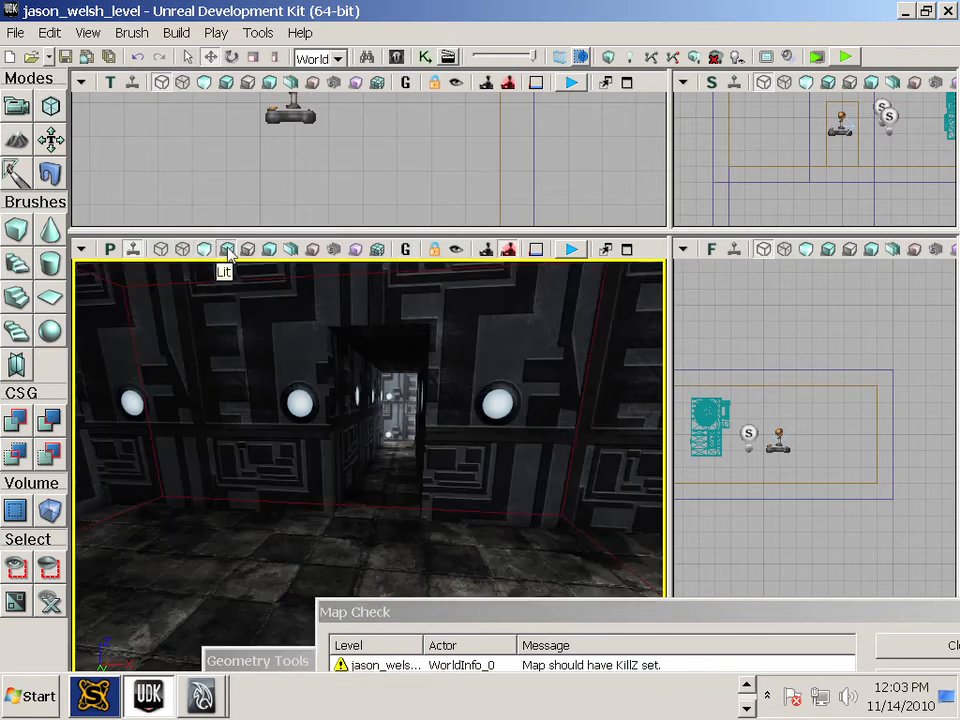
{"action": "left_click", "coordinate": [406, 252]}
{"action": "mouse_move", "coordinate": [404, 376]}
{"action": "left_mouse_down"}
{"action": "mouse_move", "coordinate": [404, 388]}
{"action": "mouse_move", "coordinate": [340, 388]}
{"action": "mouse_move", "coordinate": [404, 376]}
{"action": "left_mouse_up"}
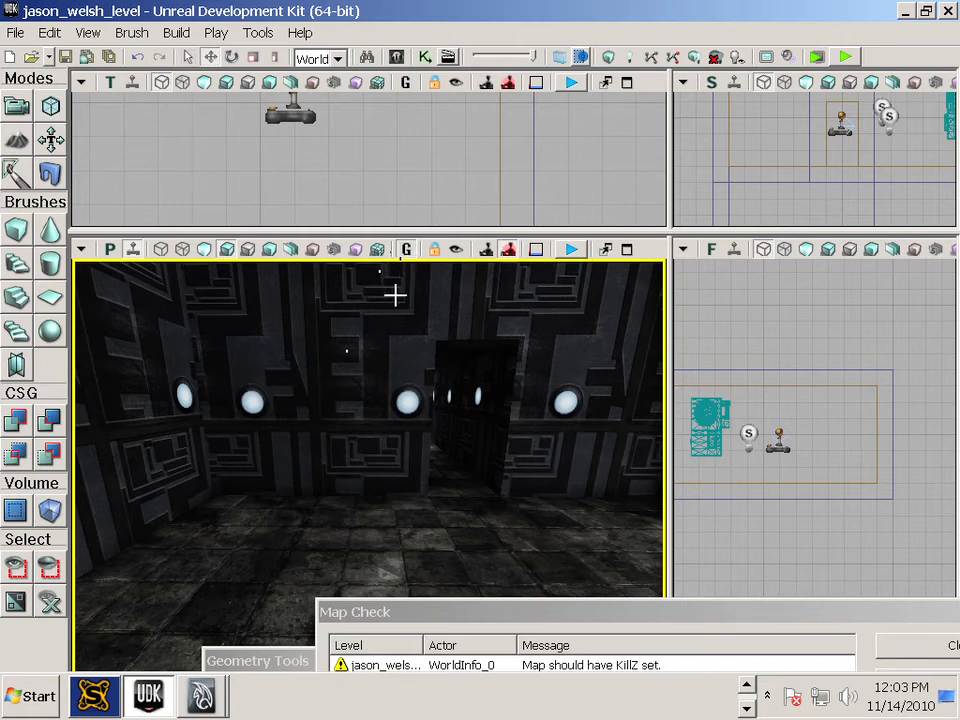
{"action": "left_click_drag", "start_coordinate": [382, 343], "coordinate": [380, 398]}
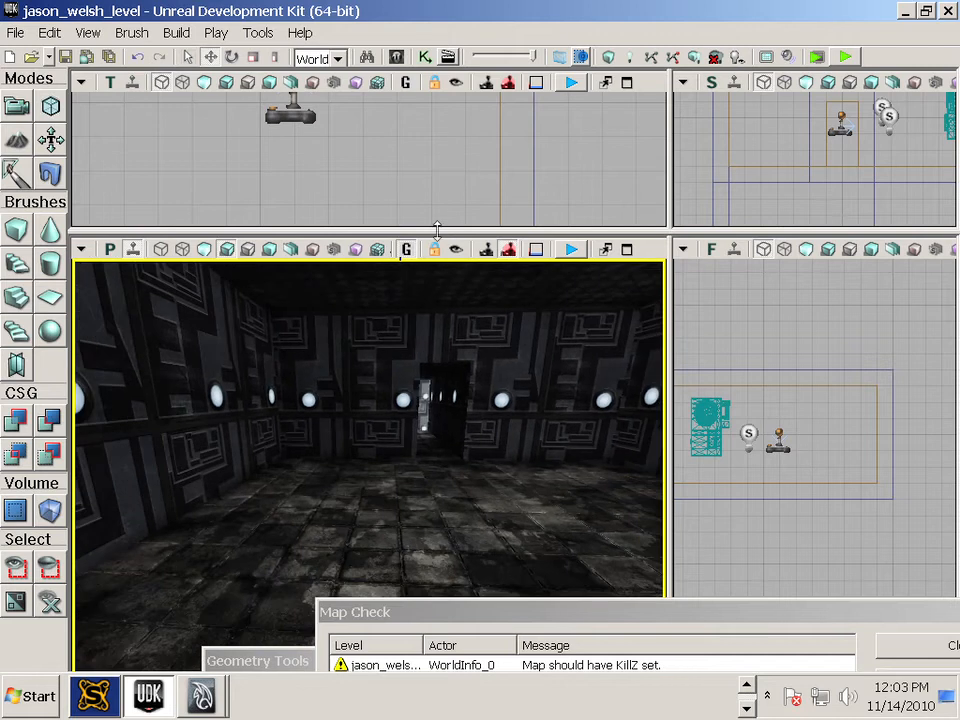
Build a cylinder brush with 6 sides using the Cylinder brush builder.
{"action": "left_click_drag", "start_coordinate": [437, 230], "coordinate": [429, 530]}
{"action": "scroll", "coordinate": [456, 440], "scroll_direction": "up", "scroll_amount": 4}
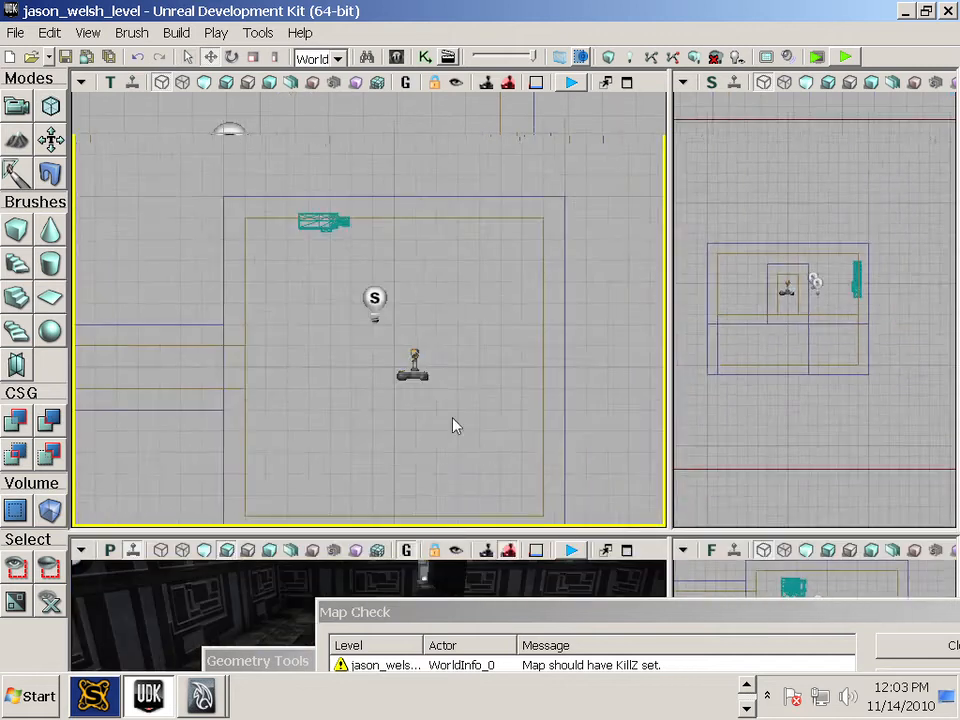
{"action": "scroll", "coordinate": [453, 419], "scroll_direction": "down", "scroll_amount": 3}
{"action": "left_click_drag", "start_coordinate": [278, 361], "coordinate": [546, 349]}
{"action": "left_click_drag", "start_coordinate": [289, 315], "coordinate": [431, 317]}
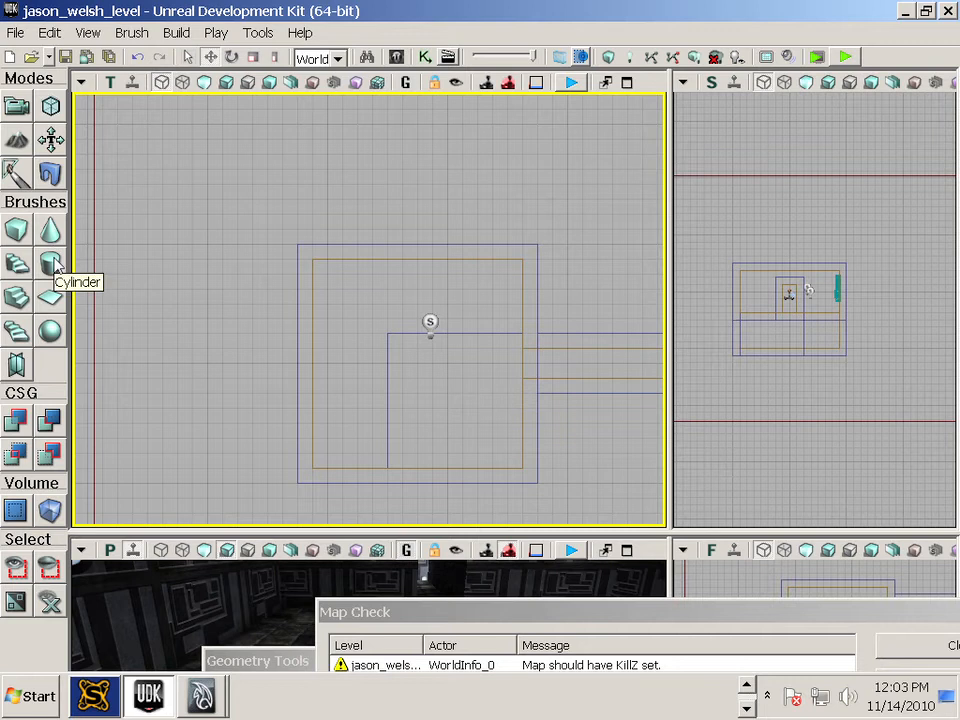
{"action": "right_click", "coordinate": [55, 266]}
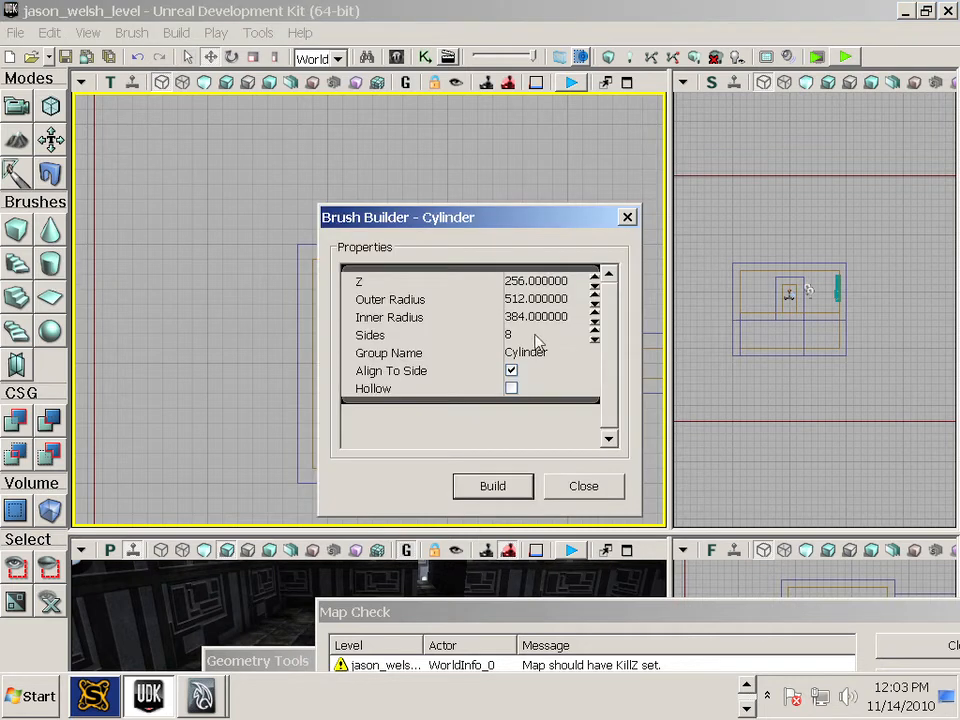
{"action": "left_click", "coordinate": [488, 339]}
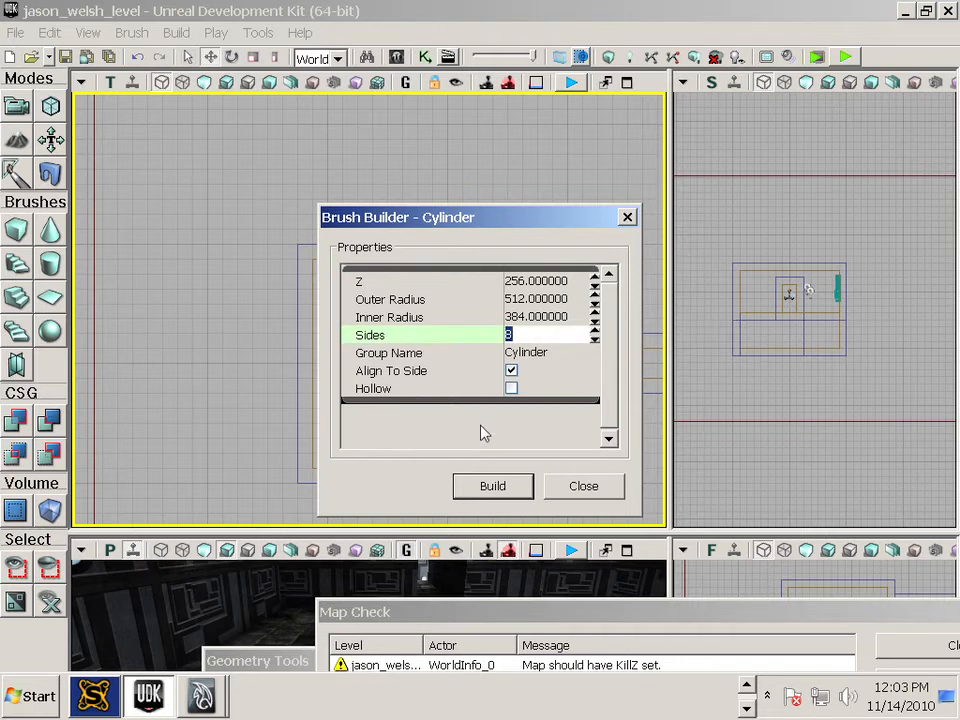
{"action": "type", "text": "6"}
{"action": "left_click", "coordinate": [493, 486]}
{"action": "left_click", "coordinate": [626, 217]}
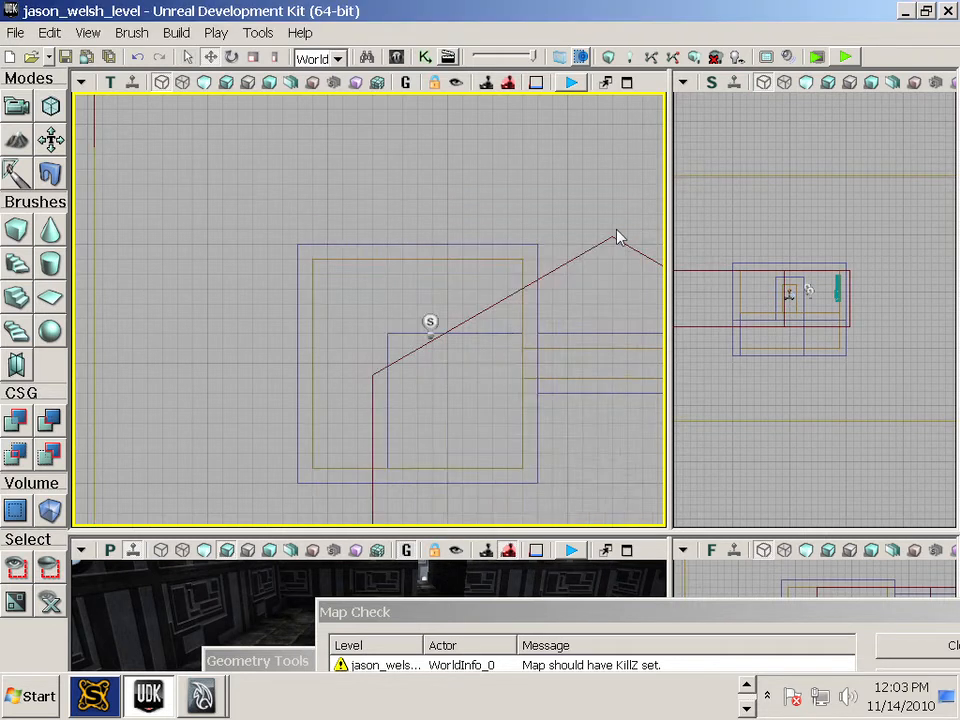
Move the hexagonal brush away from the existing rooms, past the upper-left corner of the left room in the top view.
{"action": "scroll", "coordinate": [548, 293], "scroll_direction": "down", "scroll_amount": 3}
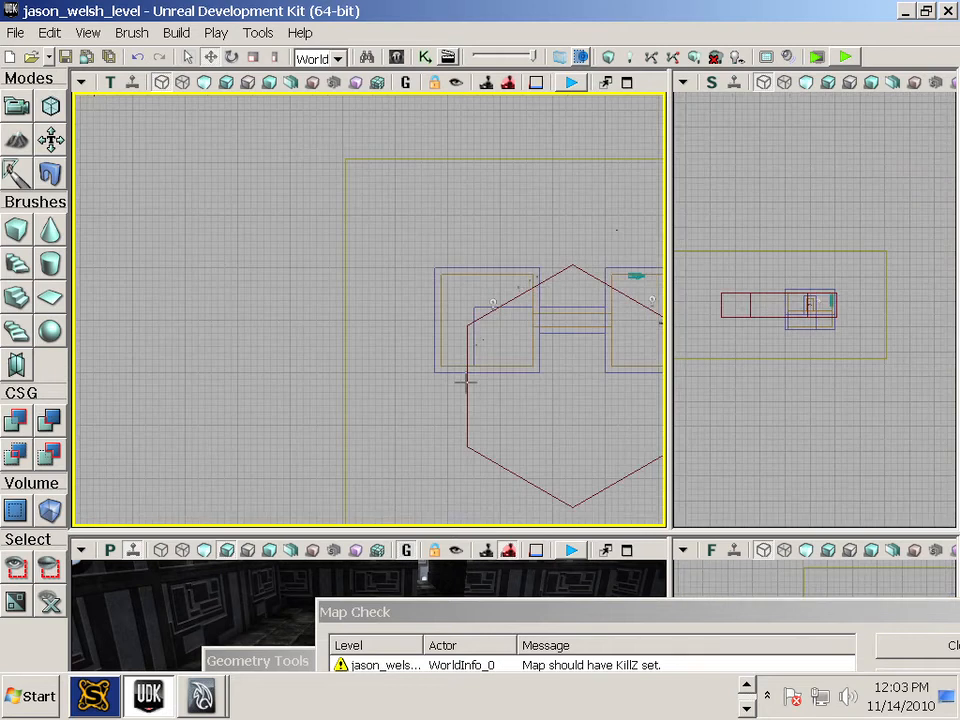
{"action": "scroll", "coordinate": [480, 392], "scroll_direction": "down", "scroll_amount": 3}
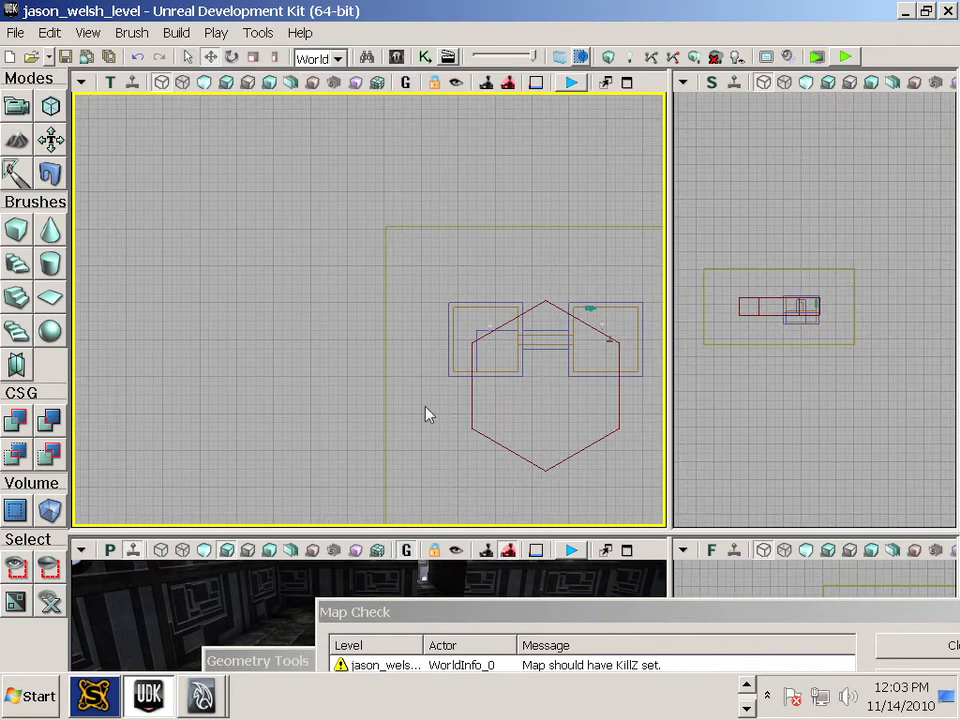
{"action": "left_click", "coordinate": [470, 417]}
{"action": "mouse_move", "coordinate": [640, 376]}
{"action": "left_mouse_down"}
{"action": "mouse_move", "coordinate": [553, 379]}
{"action": "mouse_move", "coordinate": [527, 360]}
{"action": "left_mouse_up"}
{"action": "mouse_move", "coordinate": [437, 302]}
{"action": "left_mouse_down"}
{"action": "mouse_move", "coordinate": [439, 225]}
{"action": "mouse_move", "coordinate": [422, 276]}
{"action": "mouse_move", "coordinate": [439, 180]}
{"action": "left_mouse_up"}
{"action": "left_click_drag", "start_coordinate": [500, 272], "coordinate": [497, 326]}
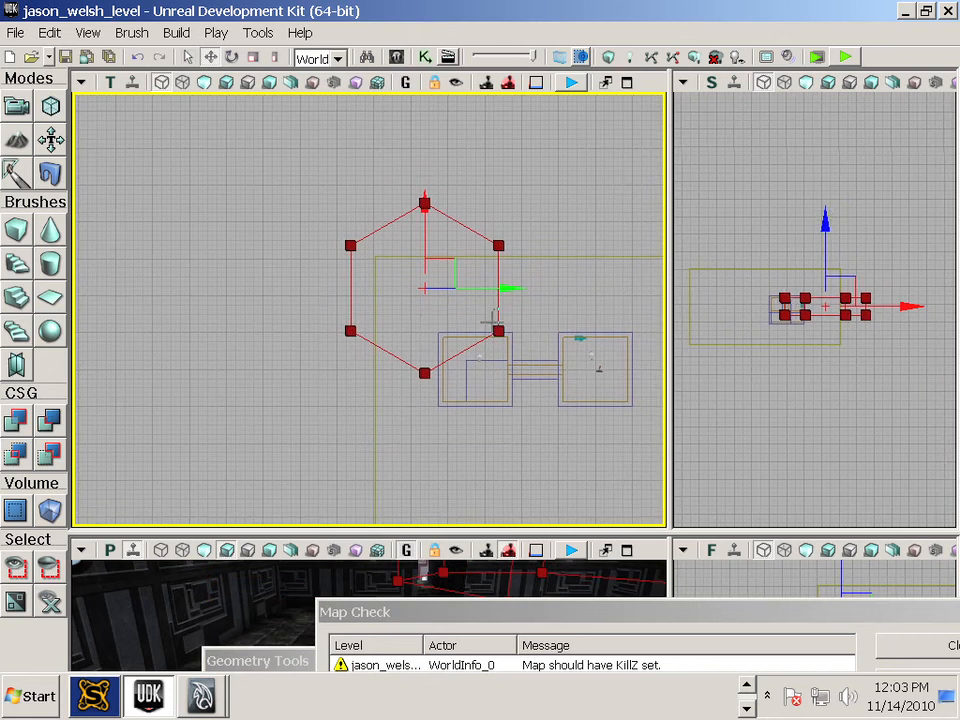
{"action": "scroll", "coordinate": [481, 327], "scroll_direction": "up", "scroll_amount": 1}
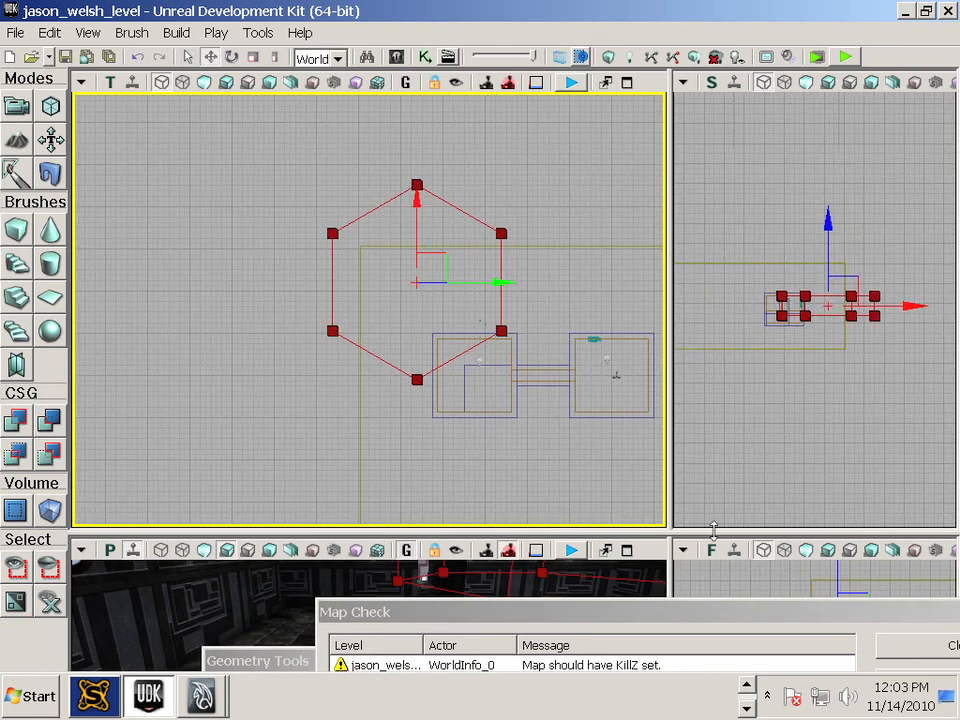
{"action": "left_click_drag", "start_coordinate": [669, 531], "coordinate": [695, 262]}
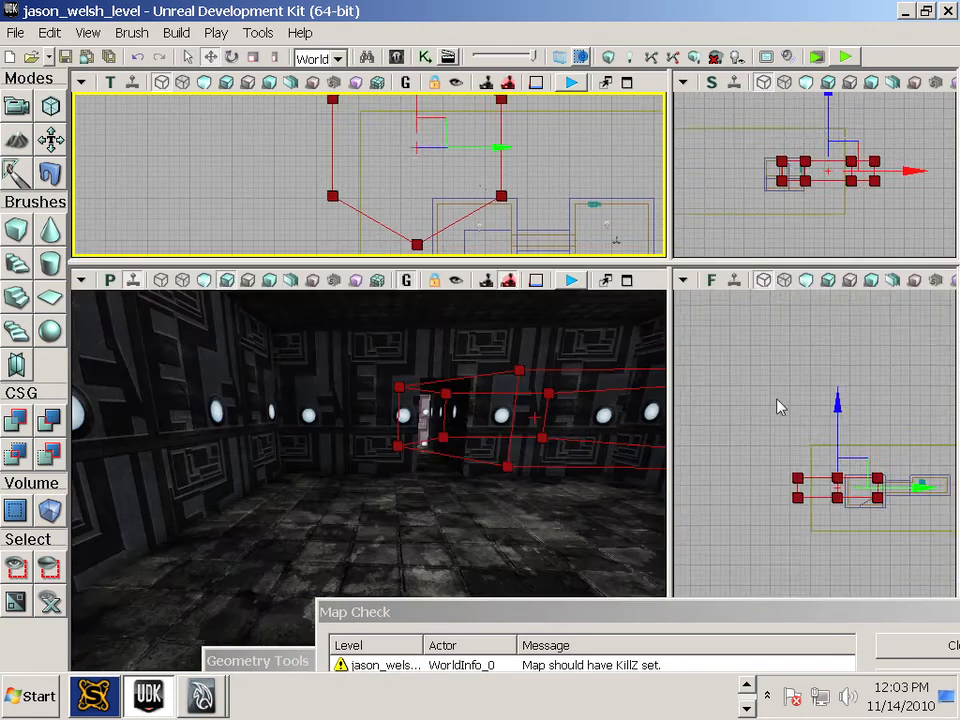
{"action": "left_click_drag", "start_coordinate": [777, 400], "coordinate": [744, 361]}
{"action": "scroll", "coordinate": [790, 393], "scroll_direction": "up", "scroll_amount": 4}
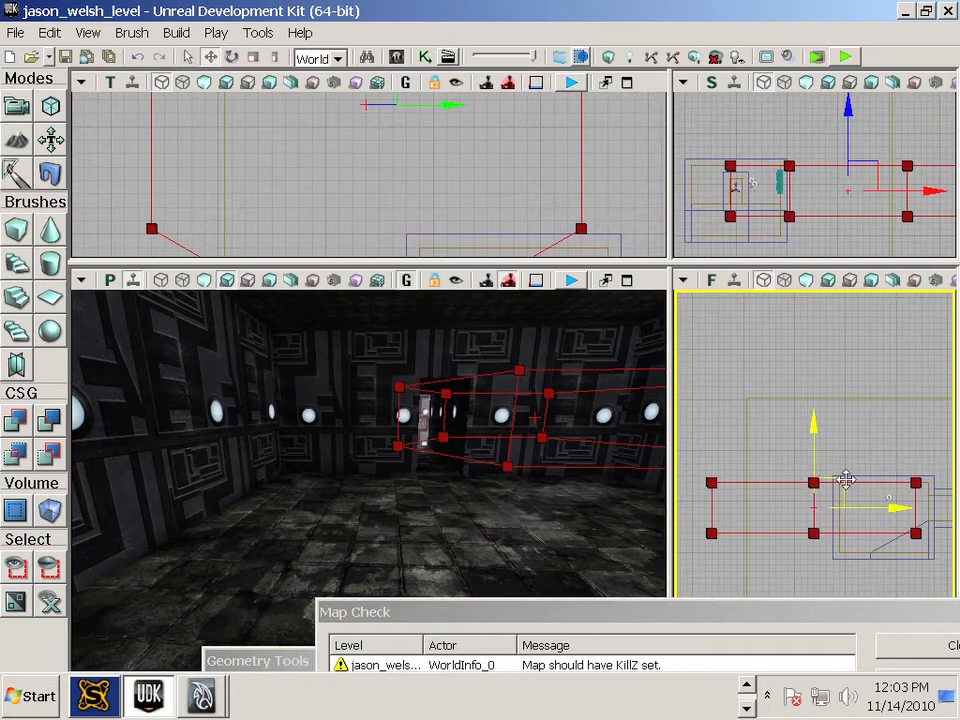
{"action": "left_click_drag", "start_coordinate": [896, 506], "coordinate": [852, 508]}
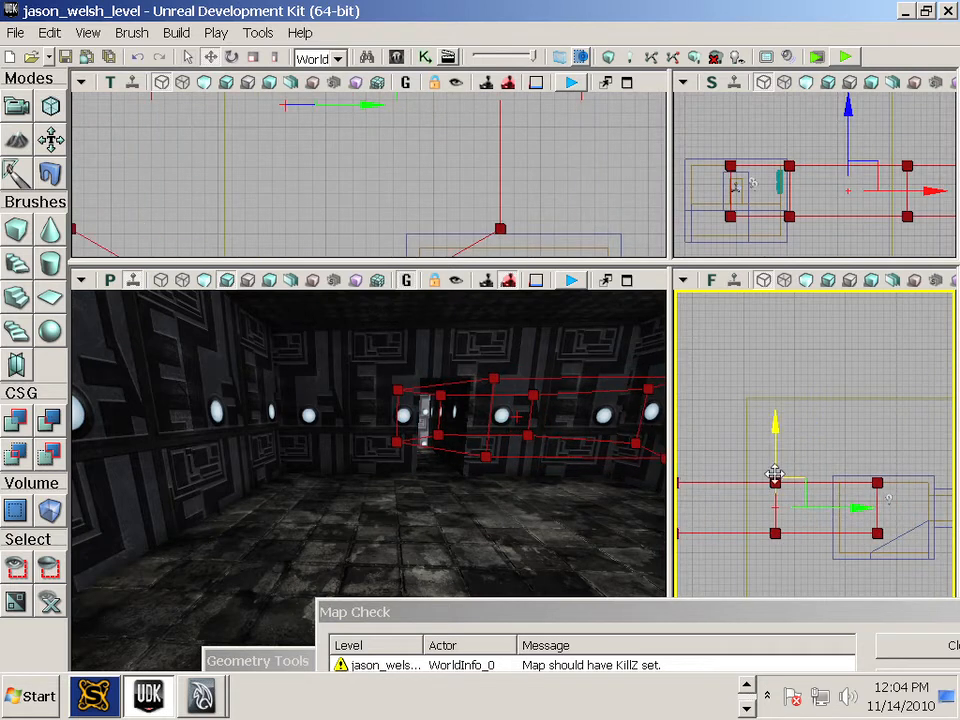
Scale the hexagonal brush non-uniformly, flattening its height to about half and shrinking its footprint to roughly the left room's size.
{"action": "left_click", "coordinate": [253, 56]}
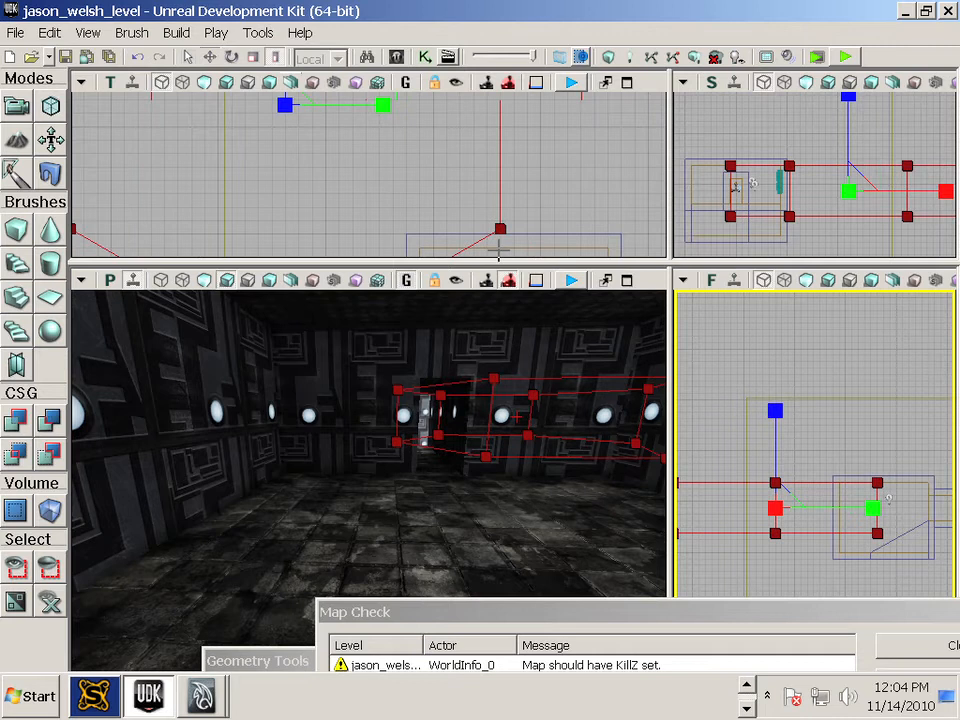
{"action": "left_click_drag", "start_coordinate": [775, 410], "coordinate": [773, 440]}
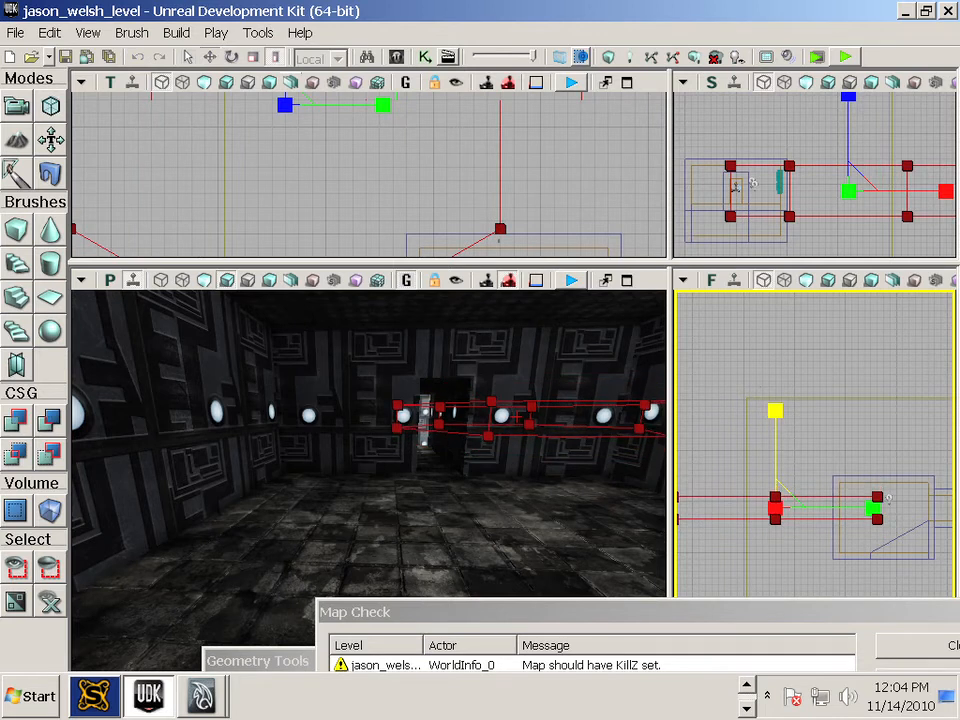
{"action": "scroll", "coordinate": [542, 208], "scroll_direction": "down", "scroll_amount": 5}
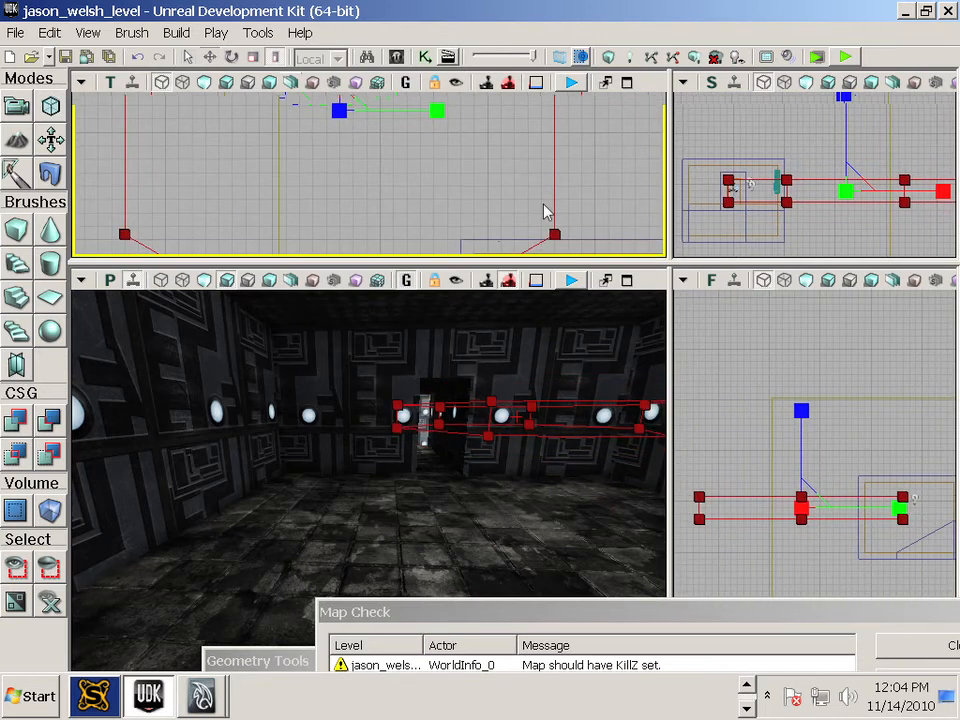
{"action": "left_click_drag", "start_coordinate": [537, 259], "coordinate": [533, 548]}
{"action": "left_click_drag", "start_coordinate": [551, 314], "coordinate": [519, 314]}
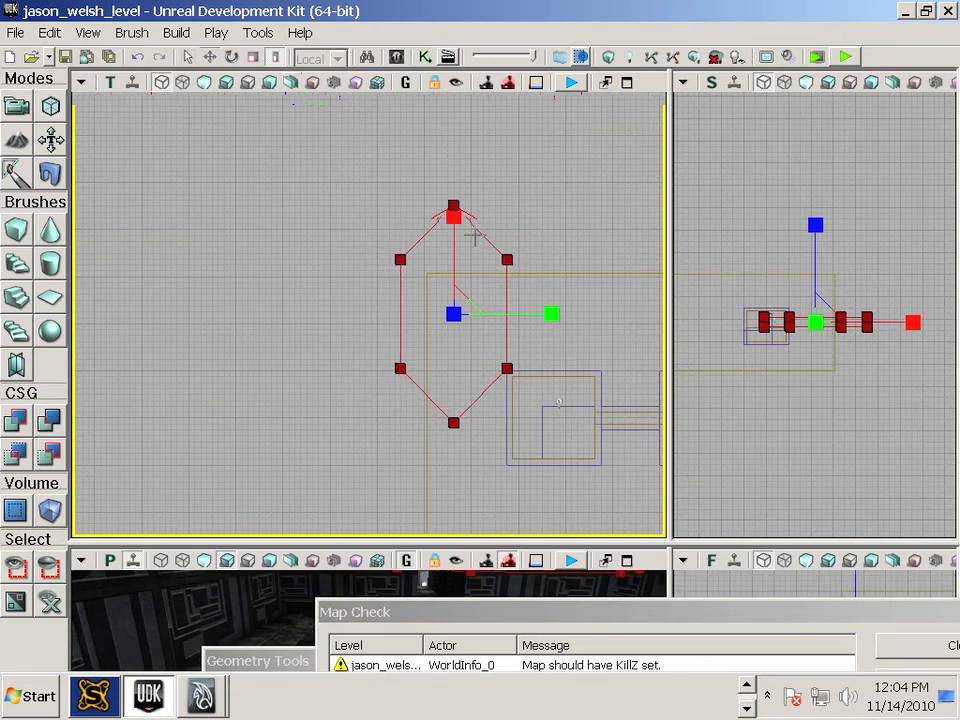
{"action": "left_click_drag", "start_coordinate": [453, 216], "coordinate": [453, 253]}
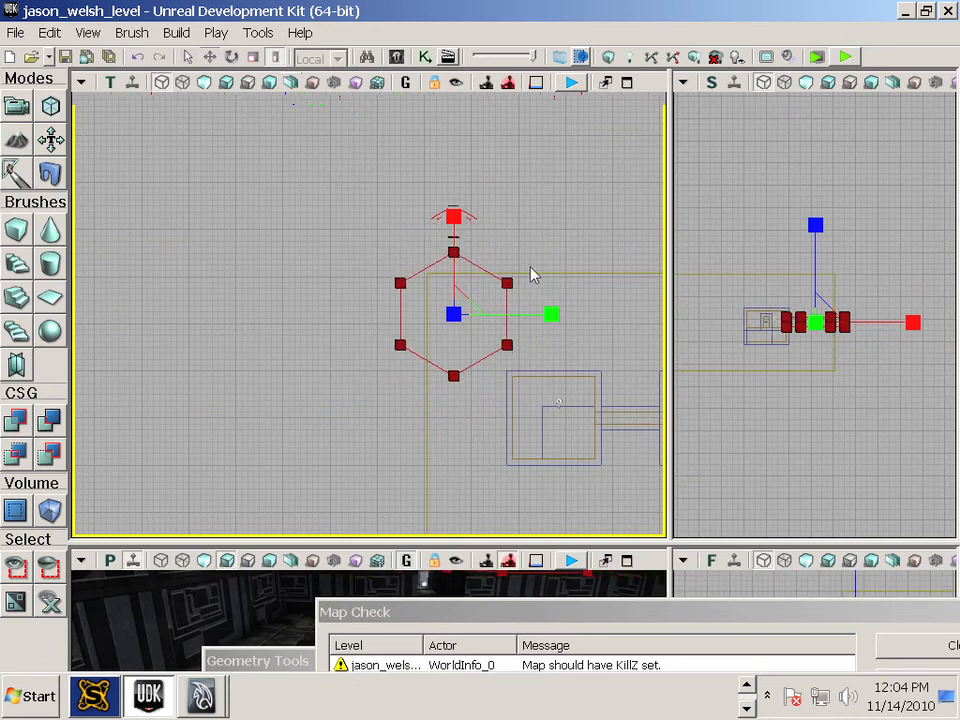
{"action": "left_click_drag", "start_coordinate": [551, 313], "coordinate": [545, 313]}
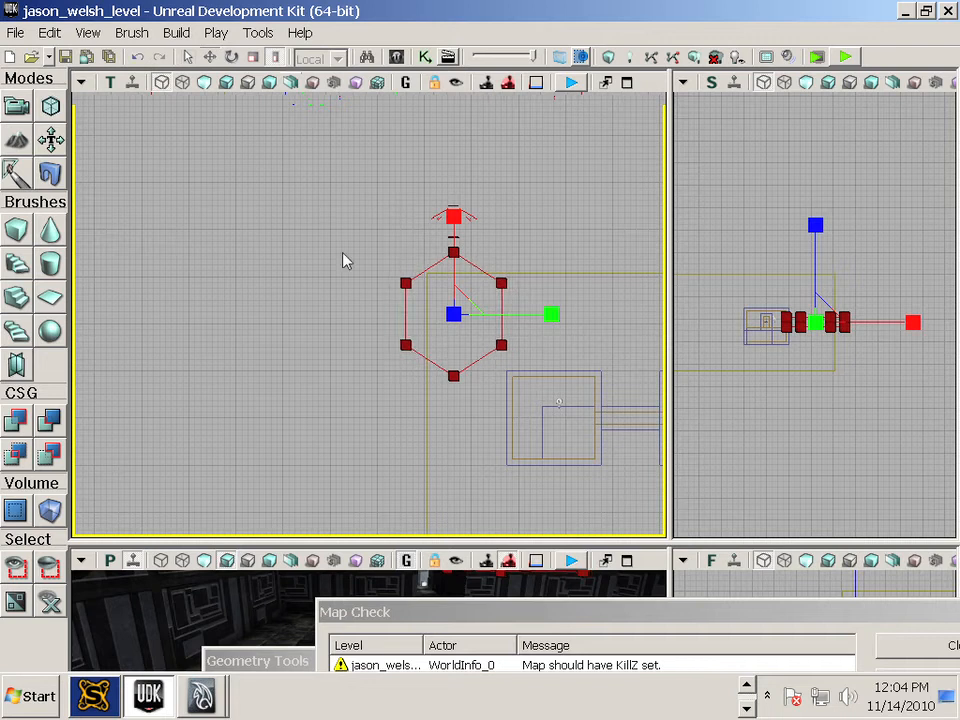
Lower the hexagonal brush below the rooms and shift it to overlap the left room's upper-left corner in the top view.
{"action": "left_click", "coordinate": [208, 57]}
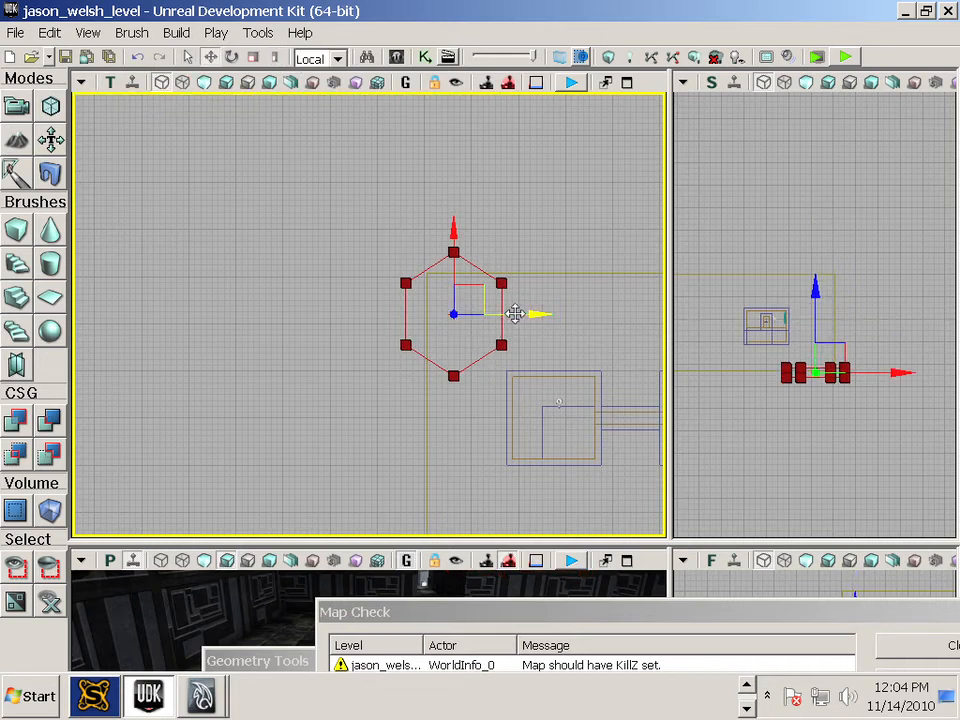
{"action": "mouse_move", "coordinate": [514, 313]}
{"action": "left_mouse_down"}
{"action": "mouse_move", "coordinate": [576, 321]}
{"action": "mouse_move", "coordinate": [553, 316]}
{"action": "left_mouse_up"}
{"action": "left_click_drag", "start_coordinate": [524, 222], "coordinate": [523, 259]}
{"action": "left_click_drag", "start_coordinate": [609, 343], "coordinate": [585, 339]}
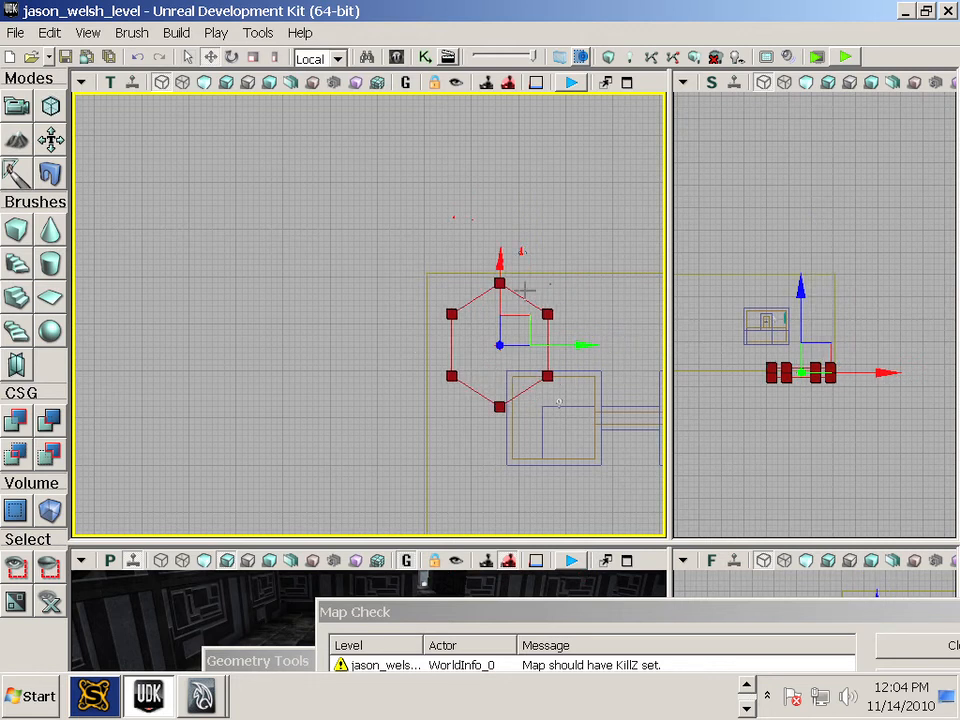
{"action": "mouse_move", "coordinate": [499, 257]}
{"action": "left_mouse_down"}
{"action": "mouse_move", "coordinate": [498, 281]}
{"action": "mouse_move", "coordinate": [499, 270]}
{"action": "left_mouse_up"}
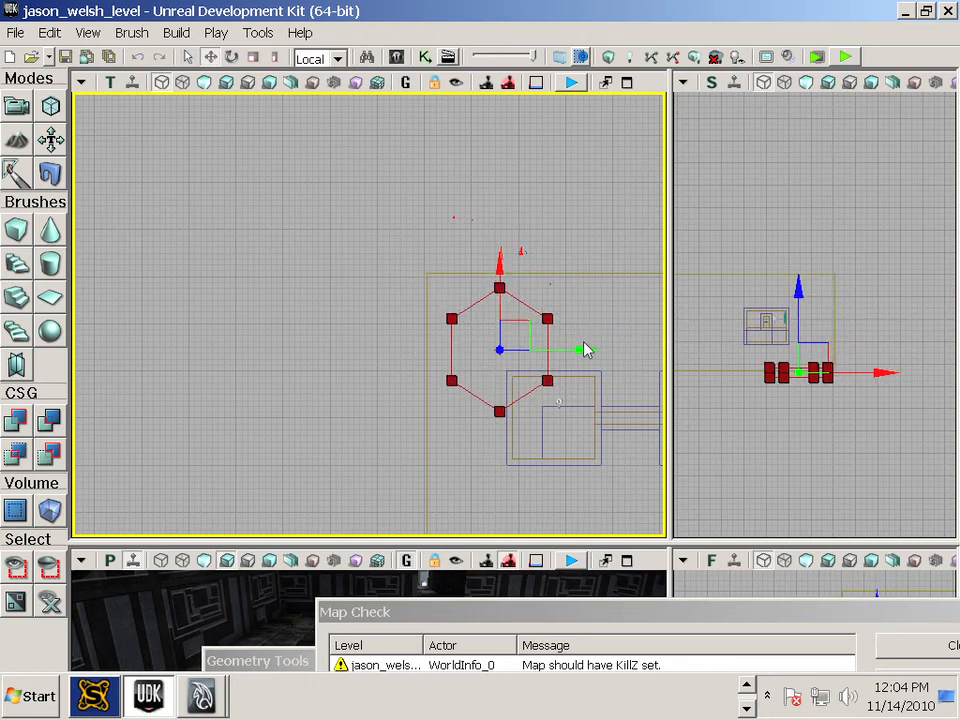
Rotate the hexagonal brush about its vertical axis until two of its sides run nearly horizontally in the top view.
{"action": "scroll", "coordinate": [581, 371], "scroll_direction": "up", "scroll_amount": 3}
{"action": "scroll", "coordinate": [581, 371], "scroll_direction": "up", "scroll_amount": 2}
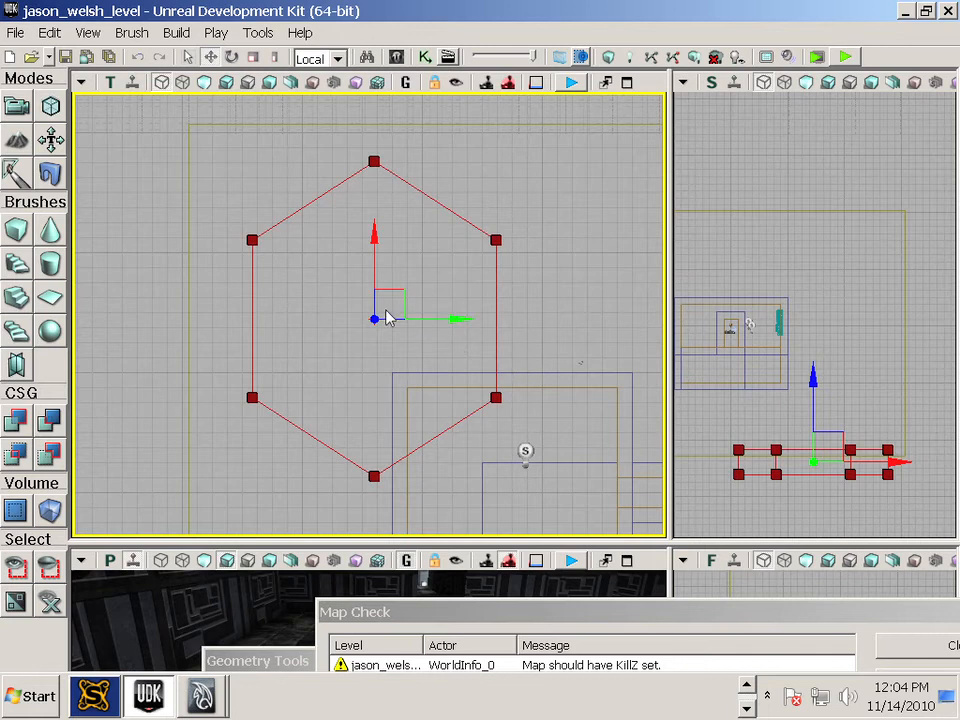
{"action": "scroll", "coordinate": [342, 304], "scroll_direction": "up", "scroll_amount": 1}
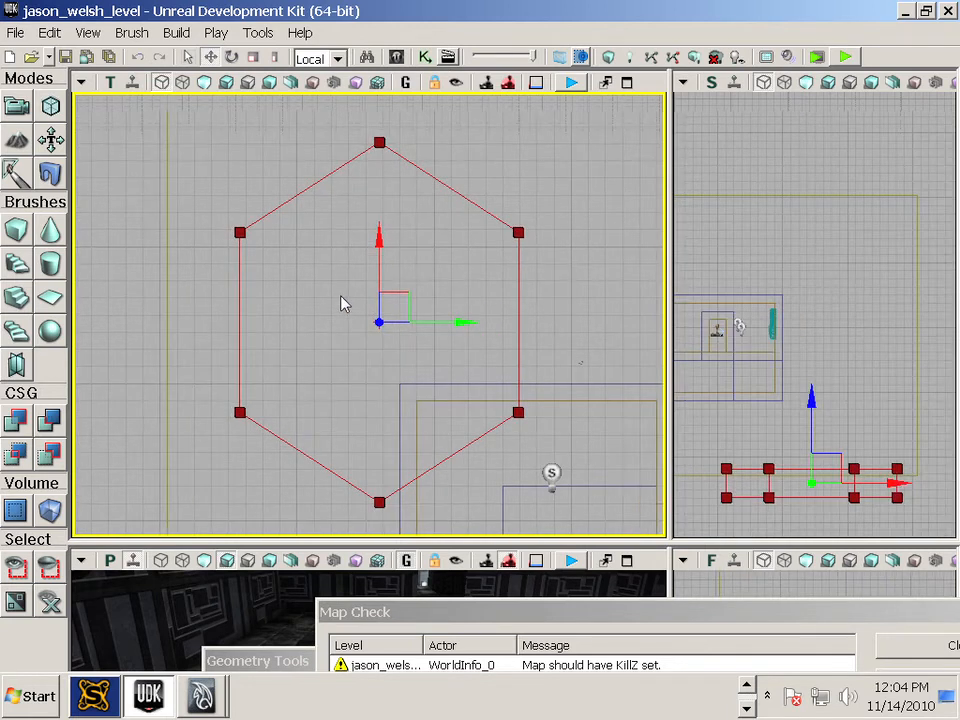
{"action": "left_click", "coordinate": [231, 57]}
{"action": "mouse_move", "coordinate": [315, 258]}
{"action": "left_mouse_down"}
{"action": "mouse_move", "coordinate": [289, 322]}
{"action": "mouse_move", "coordinate": [291, 305]}
{"action": "left_mouse_up"}
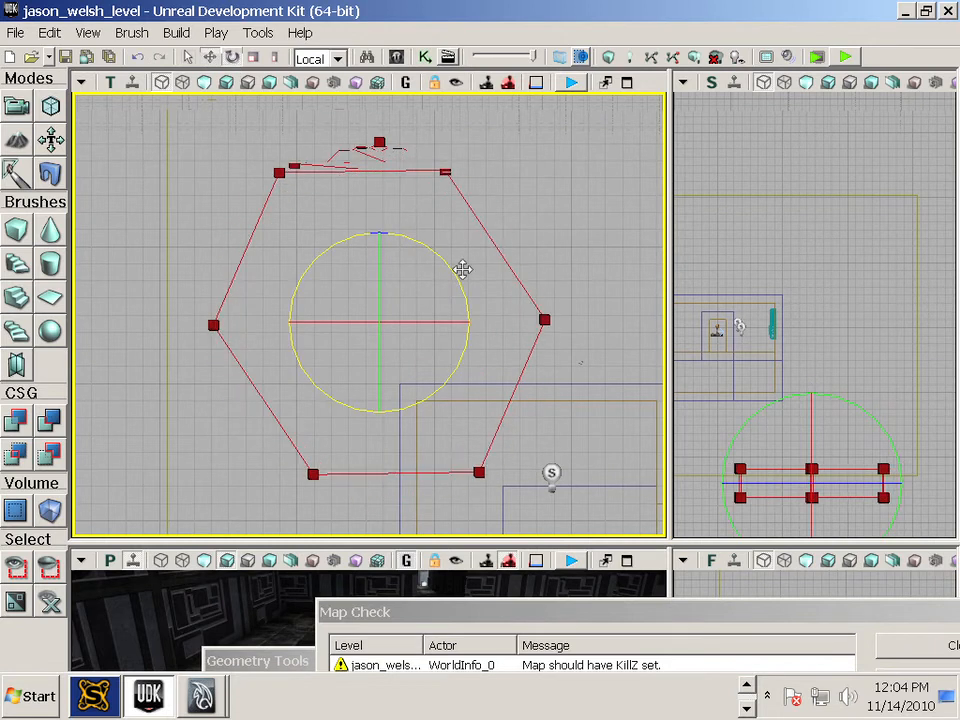
{"action": "mouse_move", "coordinate": [583, 334]}
{"action": "left_mouse_down"}
{"action": "mouse_move", "coordinate": [574, 349]}
{"action": "mouse_move", "coordinate": [578, 318]}
{"action": "left_mouse_up"}
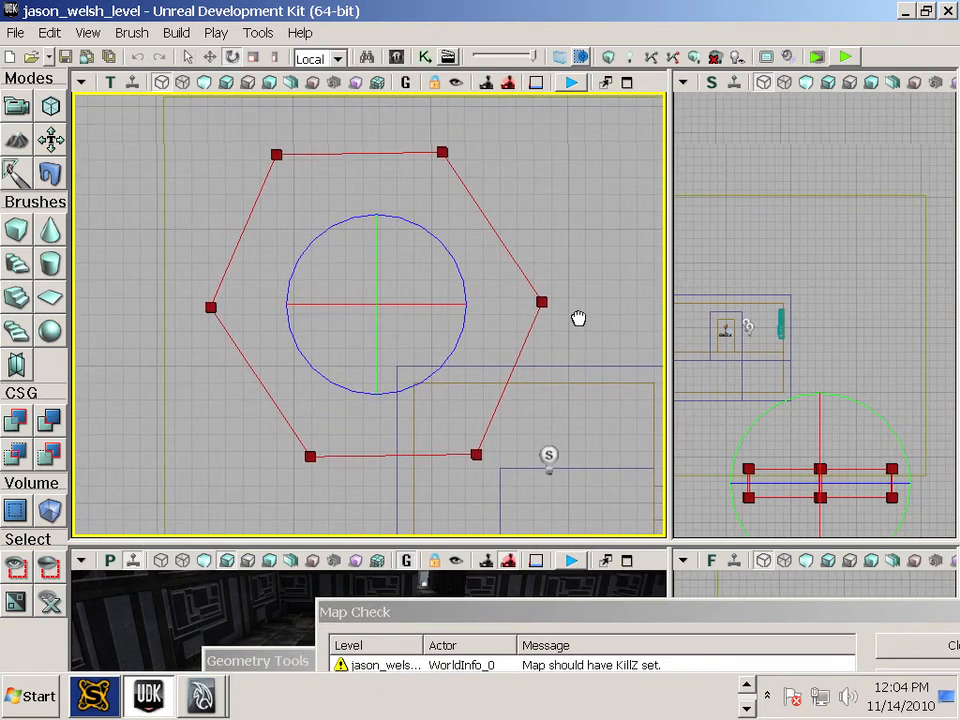
{"action": "left_click", "coordinate": [442, 152]}
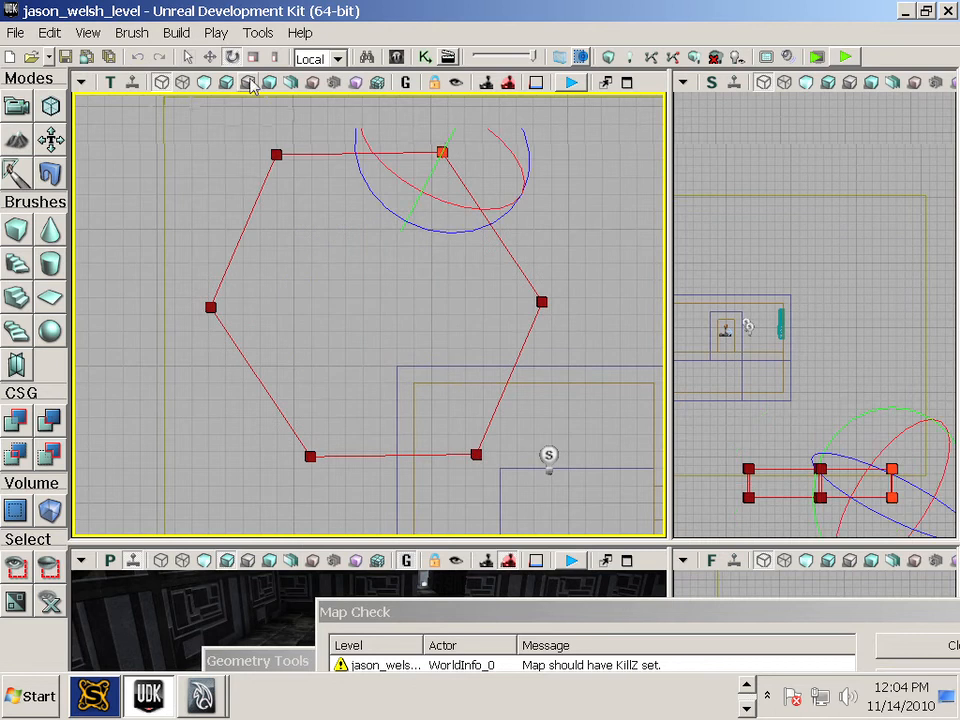
{"action": "left_click", "coordinate": [51, 105]}
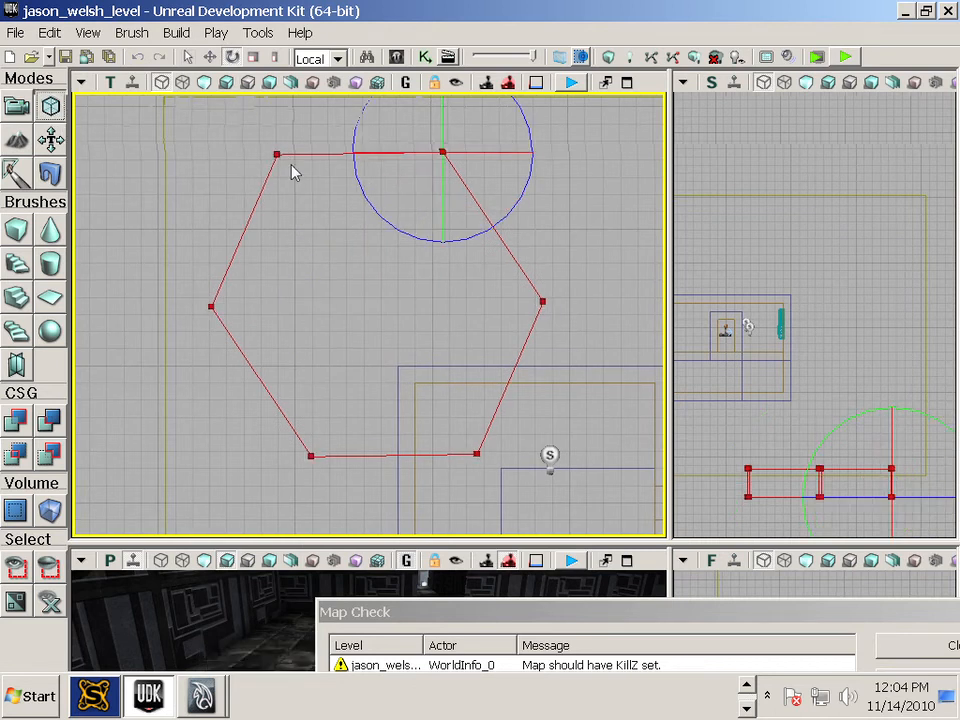
{"action": "left_click", "coordinate": [495, 299]}
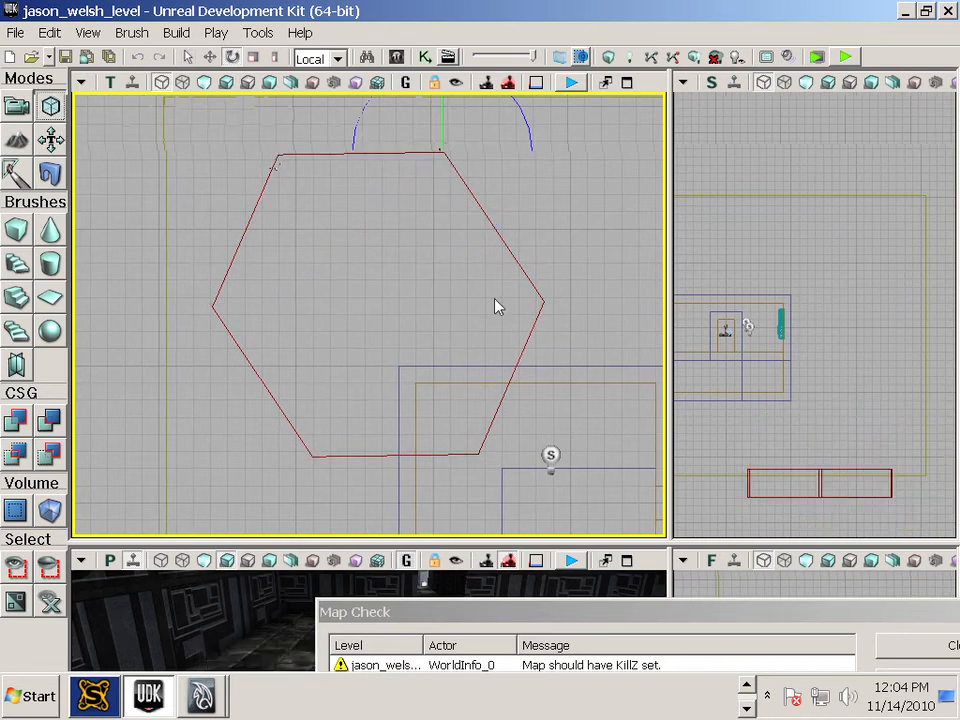
{"action": "left_click", "coordinate": [545, 309]}
{"action": "left_click_drag", "start_coordinate": [545, 309], "coordinate": [536, 313]}
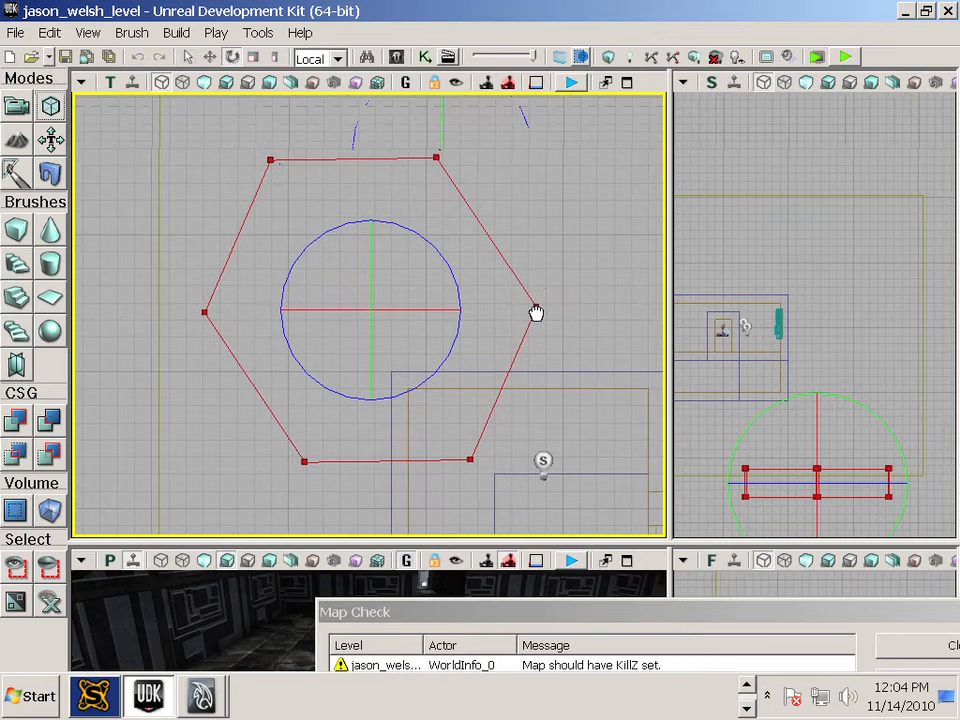
{"action": "left_click", "coordinate": [537, 309]}
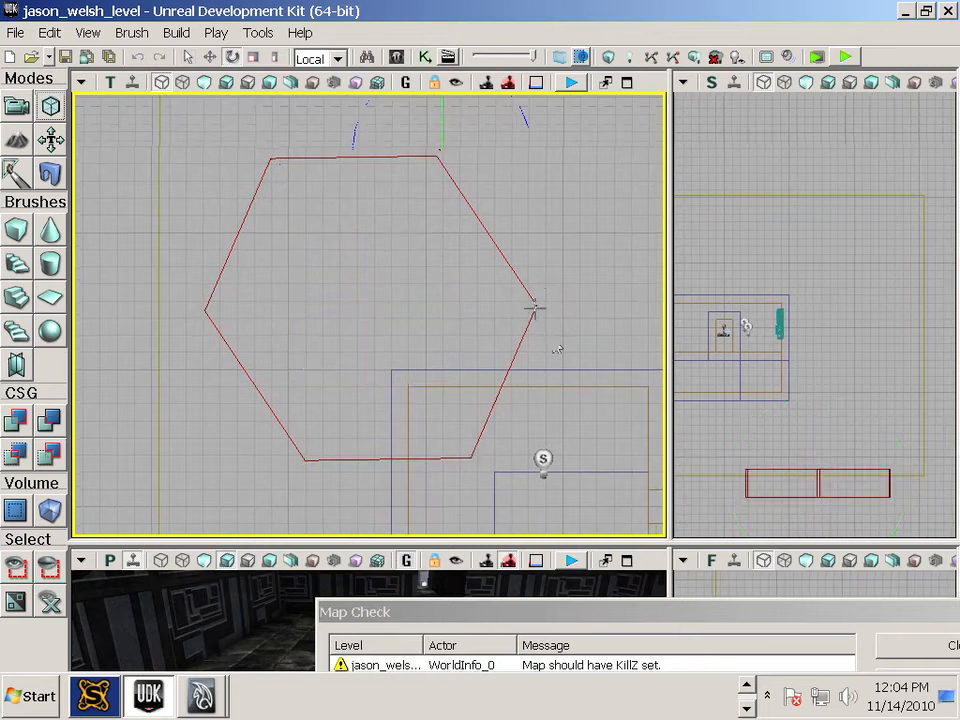
{"action": "left_click", "coordinate": [537, 309]}
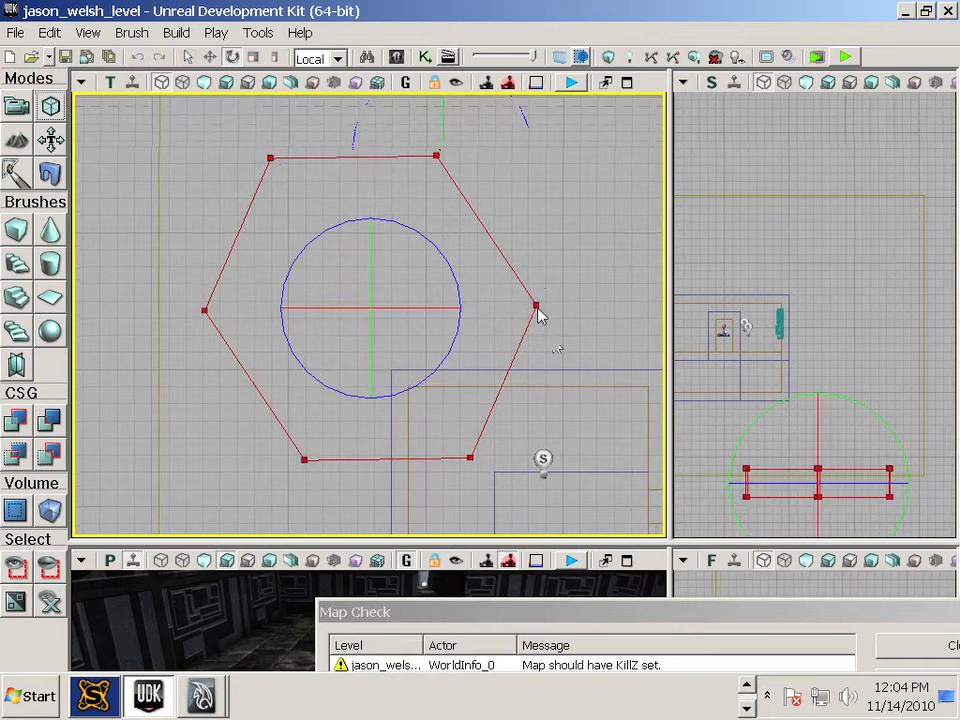
In geometry mode, move the hexagonal brush's rightmost vertex down along the World axes to the left room's inner top wall line.
{"action": "left_click", "coordinate": [210, 57]}
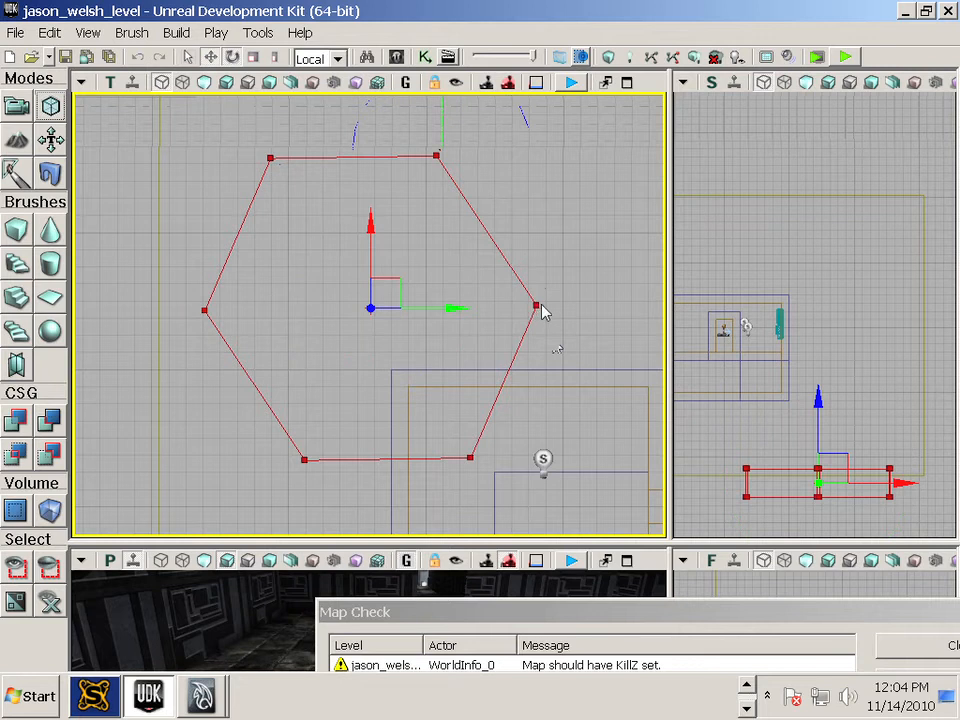
{"action": "left_click_drag", "start_coordinate": [541, 311], "coordinate": [528, 320]}
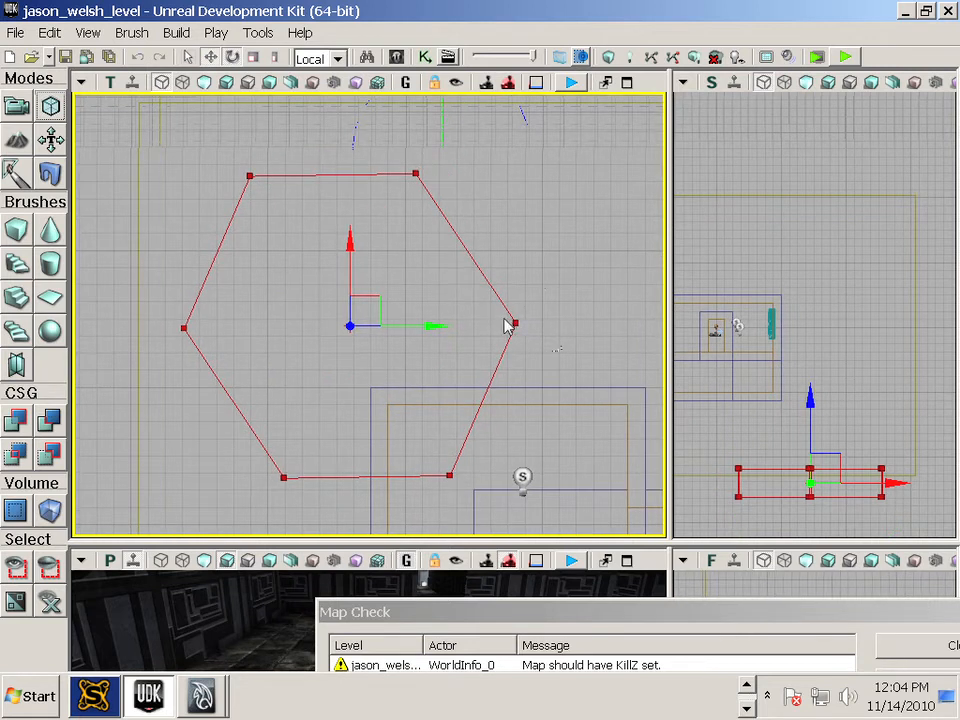
{"action": "left_click", "coordinate": [52, 108]}
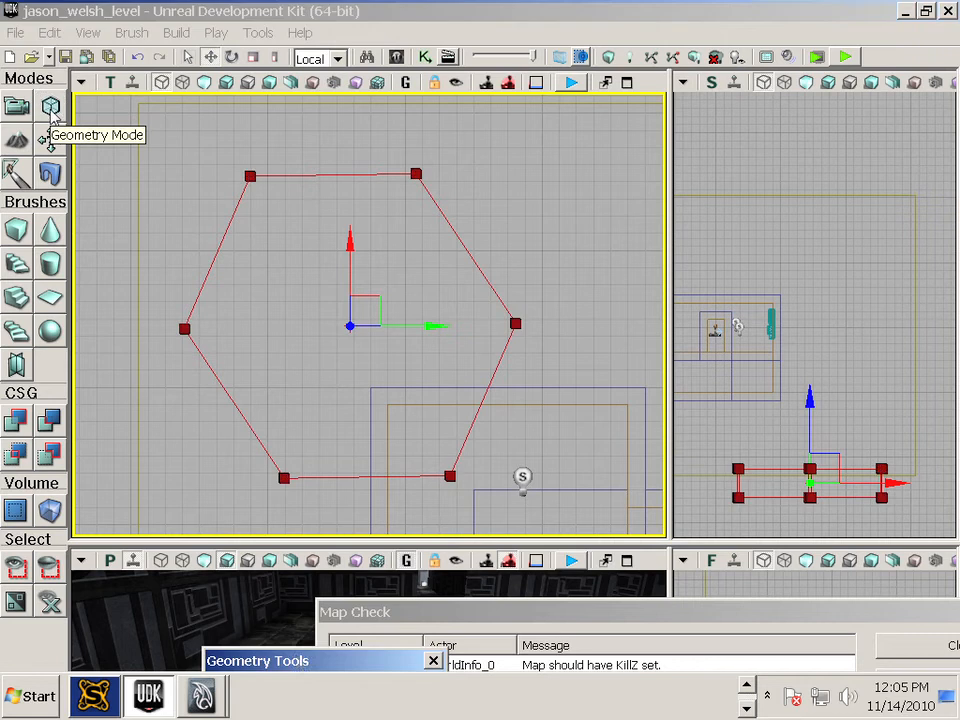
{"action": "left_click_drag", "start_coordinate": [297, 663], "coordinate": [268, 230]}
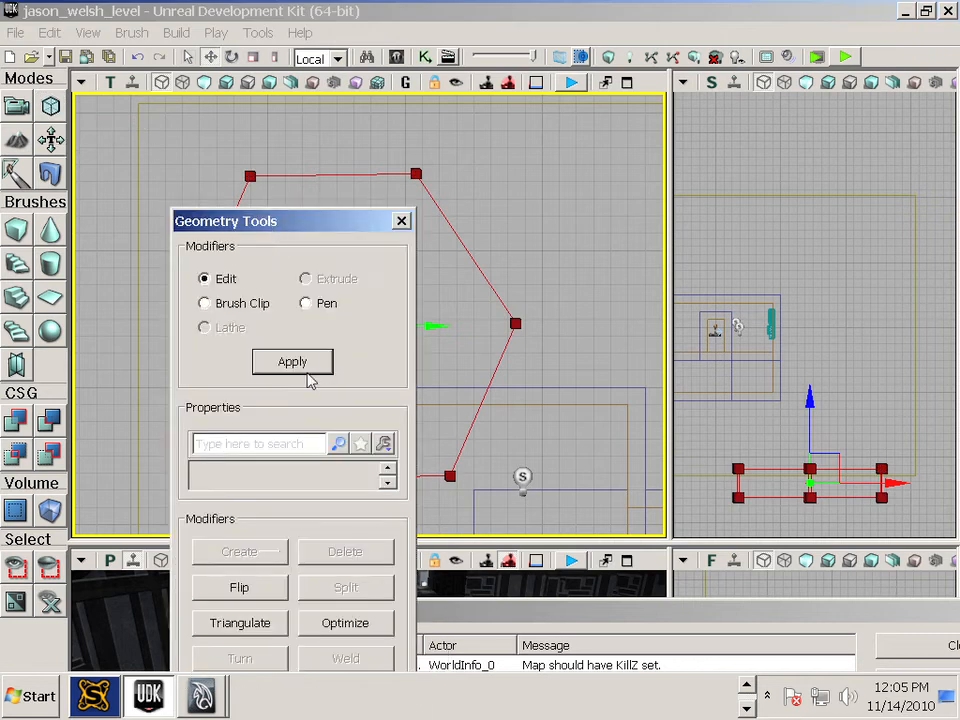
{"action": "left_click", "coordinate": [515, 323]}
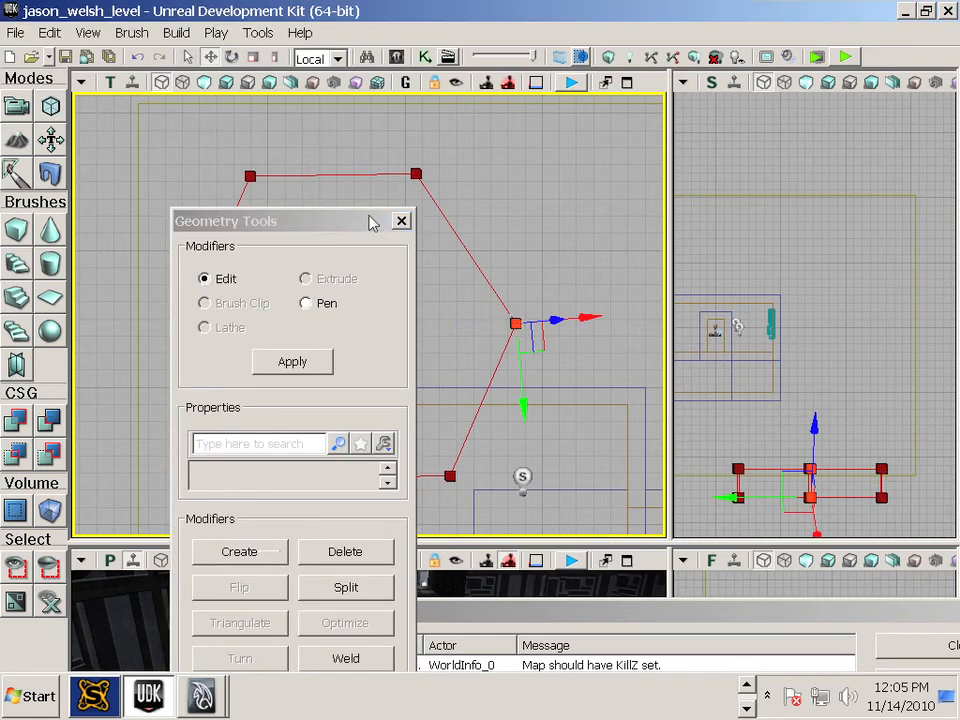
{"action": "left_click_drag", "start_coordinate": [370, 222], "coordinate": [197, 233]}
{"action": "left_click", "coordinate": [334, 58]}
{"action": "left_click", "coordinate": [310, 79]}
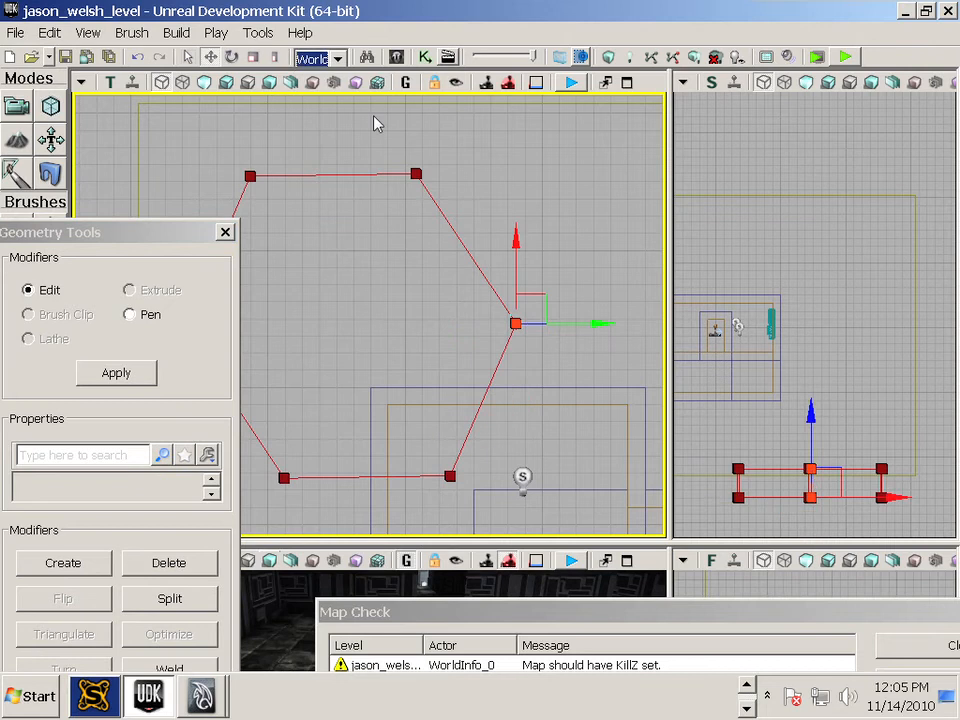
{"action": "left_click_drag", "start_coordinate": [514, 261], "coordinate": [508, 318]}
{"action": "left_click_drag", "start_coordinate": [453, 175], "coordinate": [395, 201]}
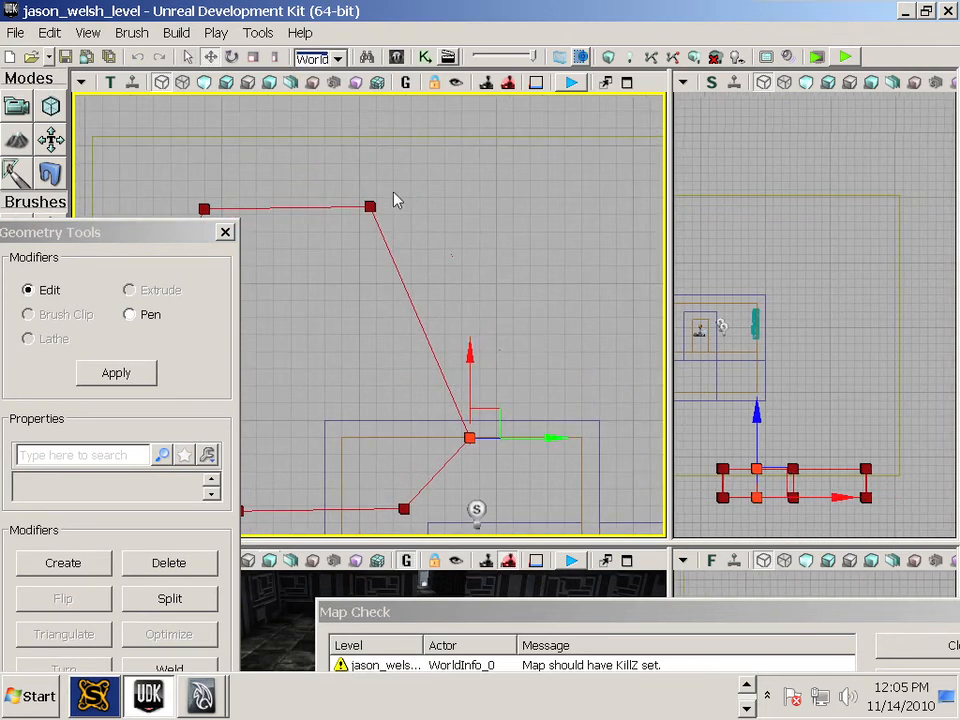
Move the brush's upper-right vertex down and right onto the room's inner top wall line, beside the vertex already there.
{"action": "left_click", "coordinate": [370, 206]}
{"action": "mouse_move", "coordinate": [369, 124]}
{"action": "left_mouse_down"}
{"action": "mouse_move", "coordinate": [354, 354]}
{"action": "mouse_move", "coordinate": [540, 266]}
{"action": "left_mouse_up"}
{"action": "mouse_move", "coordinate": [524, 320]}
{"action": "left_mouse_down"}
{"action": "mouse_move", "coordinate": [527, 281]}
{"action": "mouse_move", "coordinate": [527, 298]}
{"action": "left_mouse_up"}
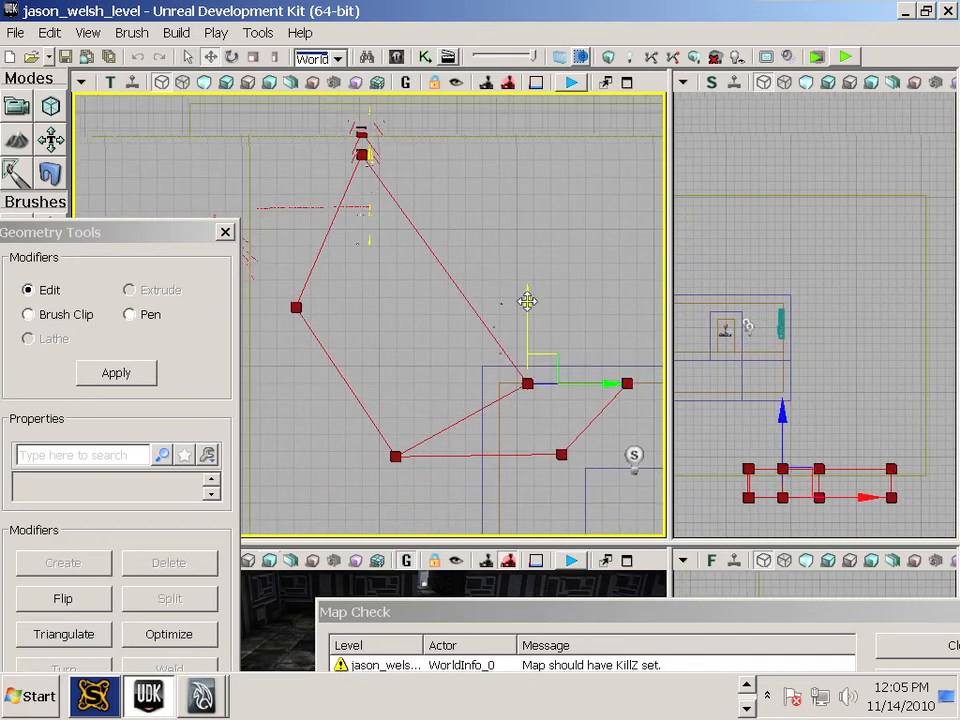
{"action": "mouse_move", "coordinate": [600, 381]}
{"action": "left_mouse_down"}
{"action": "mouse_move", "coordinate": [619, 386]}
{"action": "mouse_move", "coordinate": [575, 385]}
{"action": "mouse_move", "coordinate": [625, 387]}
{"action": "mouse_move", "coordinate": [608, 383]}
{"action": "left_mouse_up"}
{"action": "left_click", "coordinate": [501, 384]}
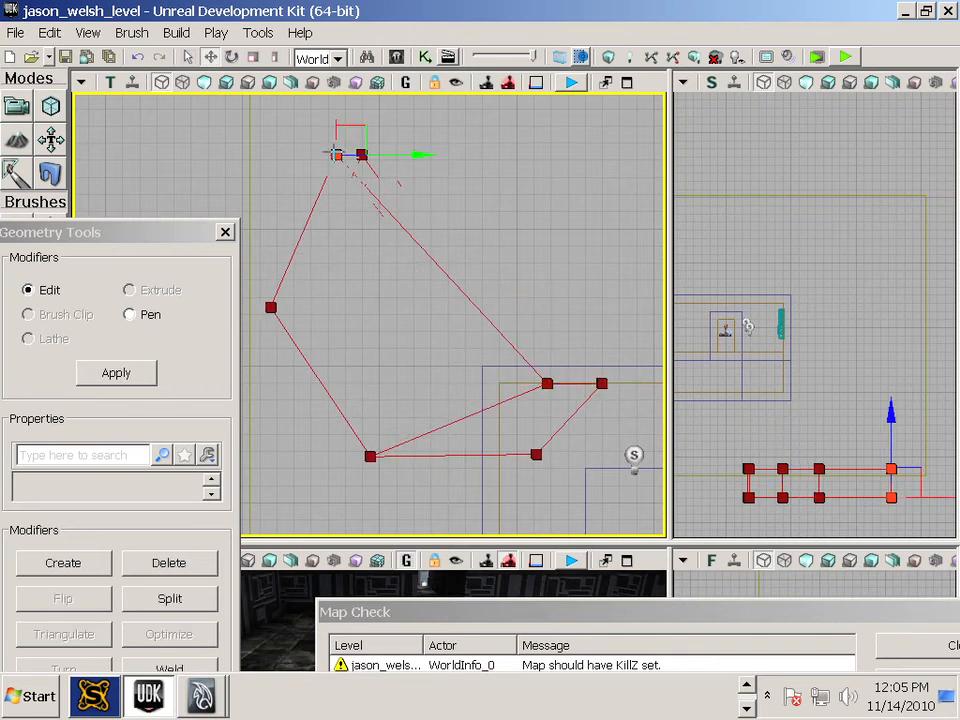
Move the brush's upper-left vertex down and right to the inner upper-left corner of the left room.
{"action": "left_click", "coordinate": [338, 155]}
{"action": "left_click_drag", "start_coordinate": [338, 107], "coordinate": [331, 242]}
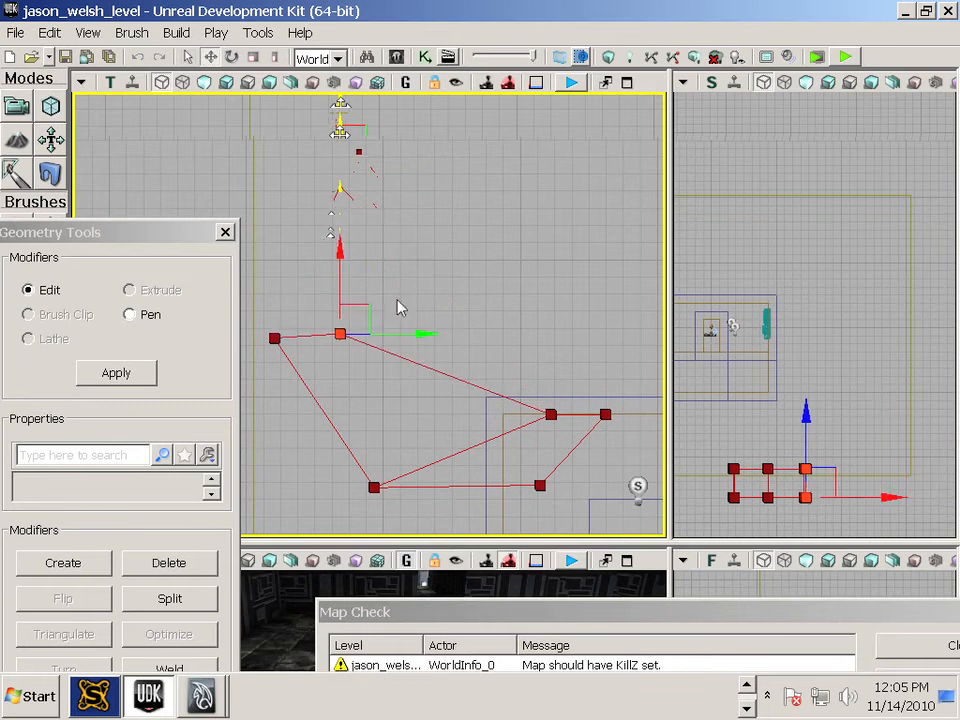
{"action": "left_click_drag", "start_coordinate": [436, 345], "coordinate": [621, 339]}
{"action": "left_click_drag", "start_coordinate": [540, 249], "coordinate": [530, 321]}
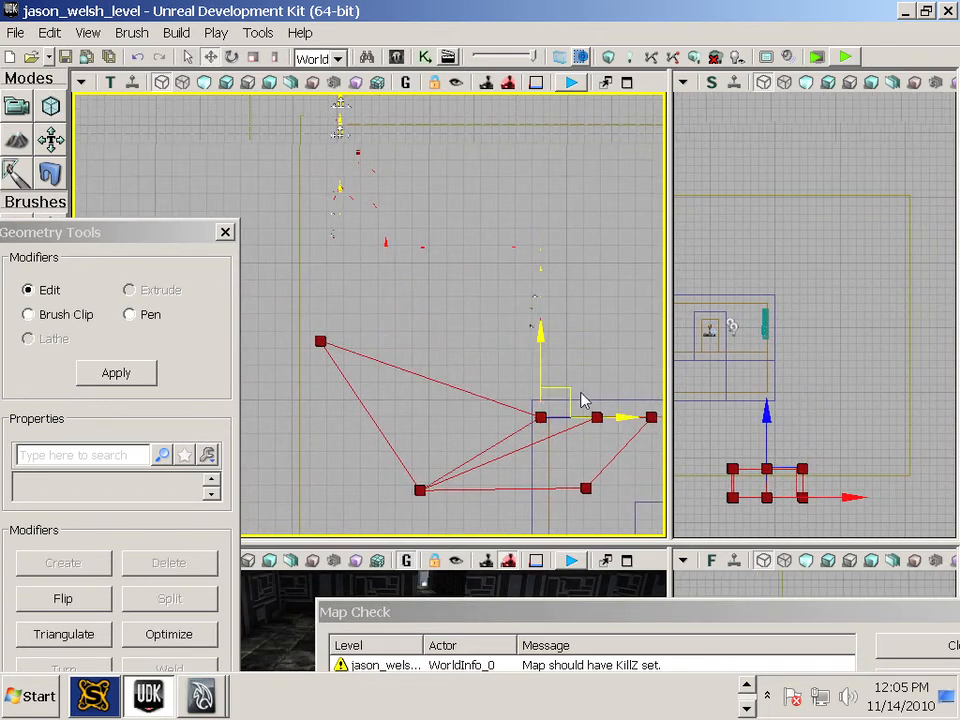
{"action": "left_click_drag", "start_coordinate": [621, 417], "coordinate": [631, 418]}
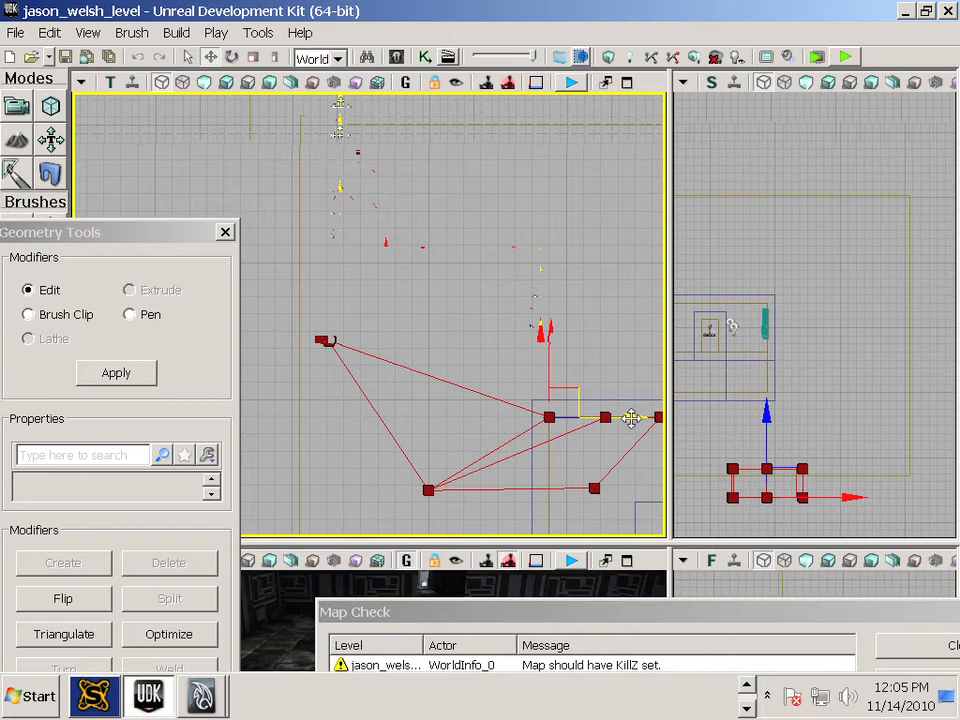
Shift the brush's lower-left vertex right into the room and bring the leftmost vertex down and right onto the inner left wall.
{"action": "left_click", "coordinate": [428, 490]}
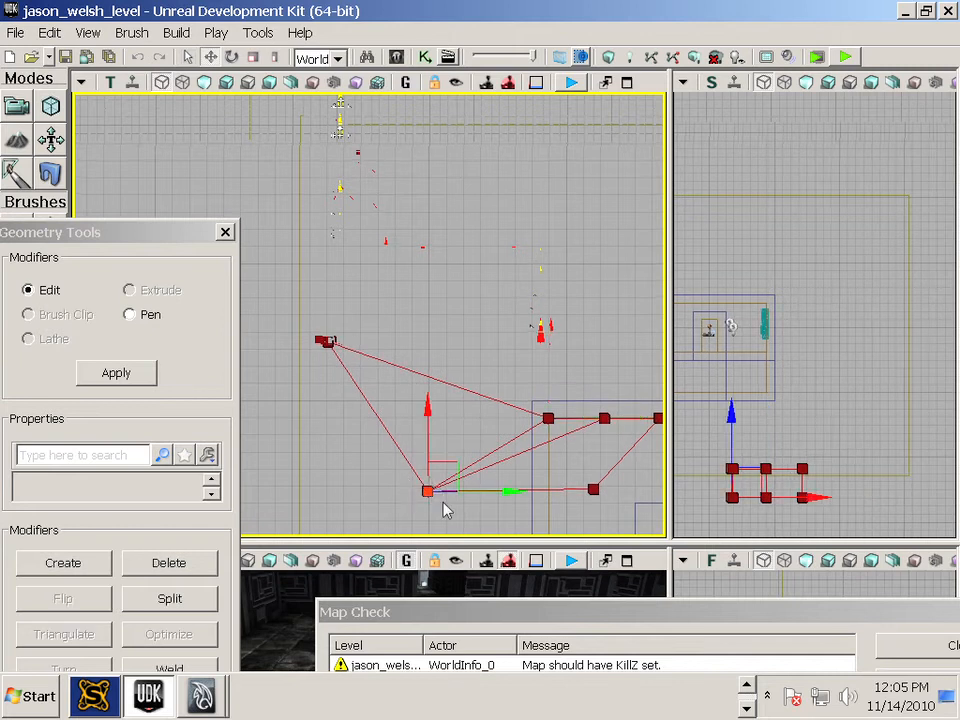
{"action": "left_click_drag", "start_coordinate": [499, 491], "coordinate": [632, 506]}
{"action": "left_click", "coordinate": [327, 341]}
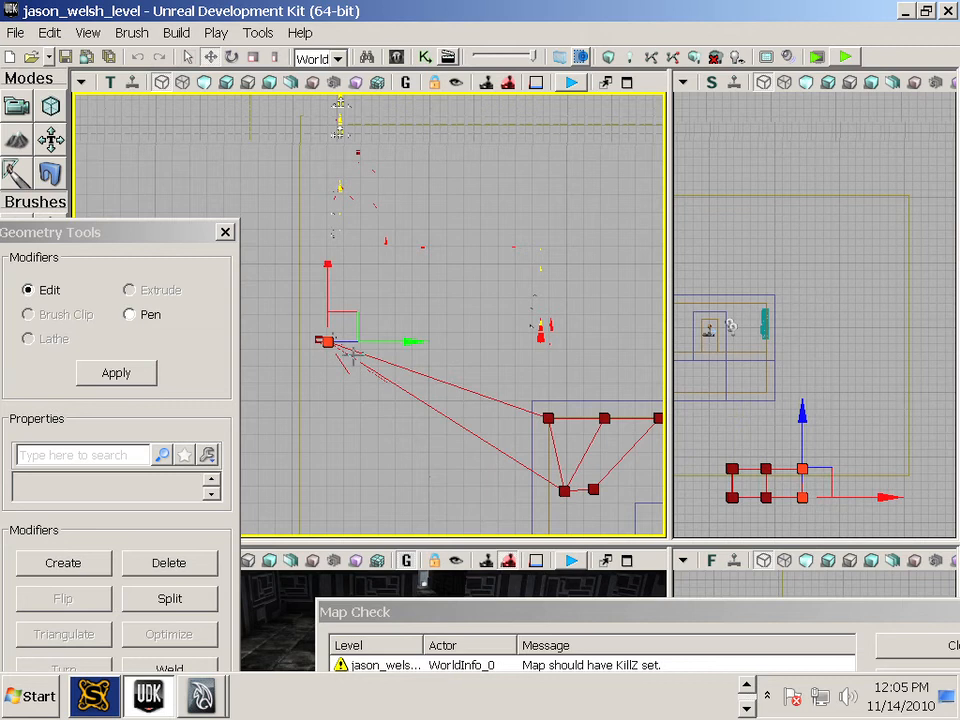
{"action": "left_click_drag", "start_coordinate": [328, 256], "coordinate": [318, 358]}
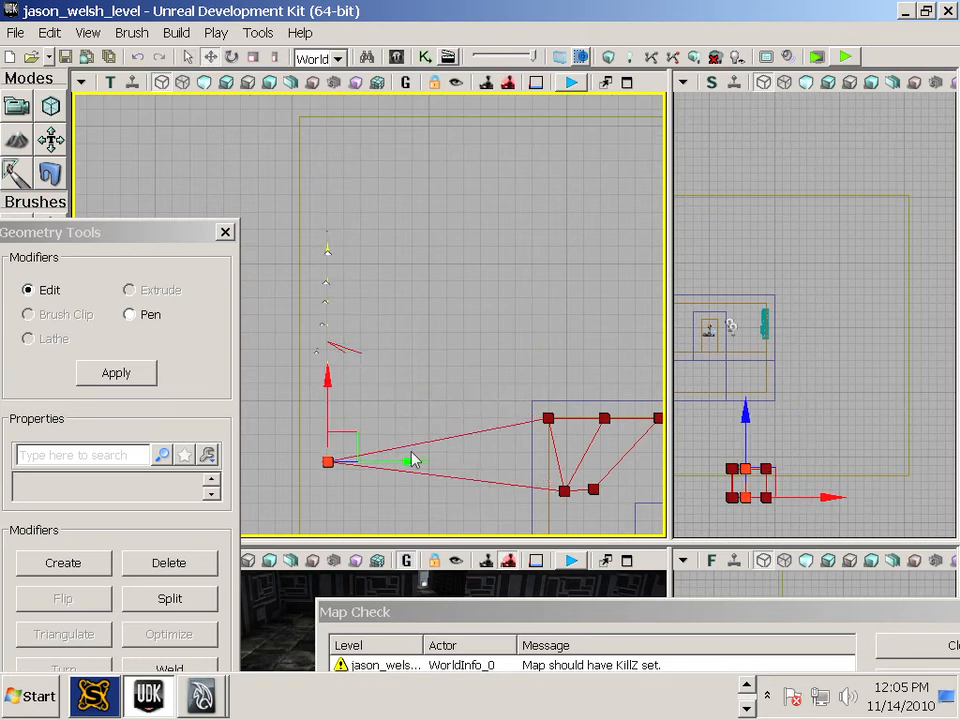
{"action": "mouse_move", "coordinate": [414, 459]}
{"action": "left_mouse_down"}
{"action": "mouse_move", "coordinate": [570, 466]}
{"action": "mouse_move", "coordinate": [621, 484]}
{"action": "mouse_move", "coordinate": [612, 491]}
{"action": "left_mouse_up"}
Slide the brush's lower-left vertex left until it meets the room's inner left wall line.
{"action": "mouse_move", "coordinate": [586, 498]}
{"action": "right_mouse_down"}
{"action": "mouse_move", "coordinate": [502, 369]}
{"action": "mouse_move", "coordinate": [469, 342]}
{"action": "right_mouse_up"}
{"action": "scroll", "coordinate": [469, 342], "scroll_direction": "up", "scroll_amount": 2}
{"action": "scroll", "coordinate": [469, 342], "scroll_direction": "up", "scroll_amount": 3}
{"action": "left_click", "coordinate": [428, 319]}
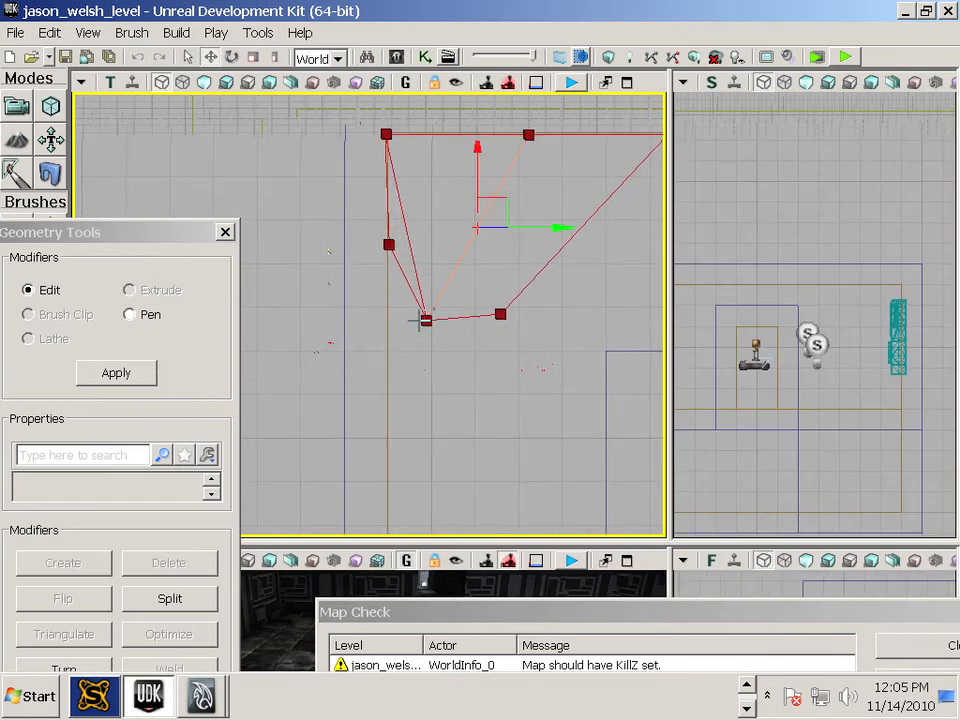
{"action": "left_click_drag", "start_coordinate": [506, 318], "coordinate": [468, 323]}
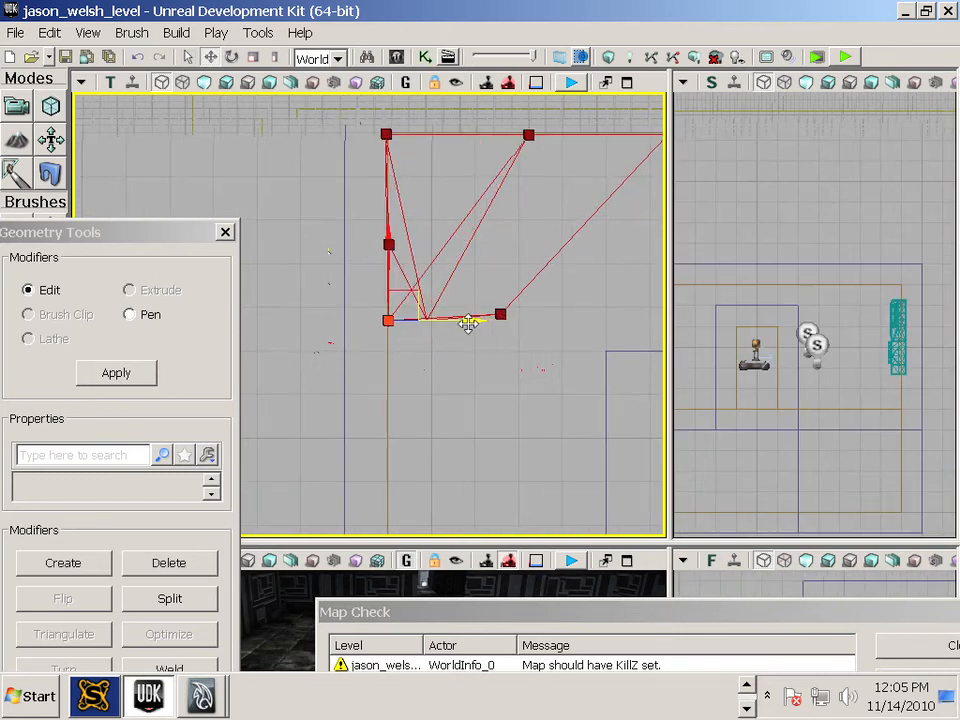
{"action": "left_click", "coordinate": [492, 372]}
{"action": "left_click", "coordinate": [390, 319]}
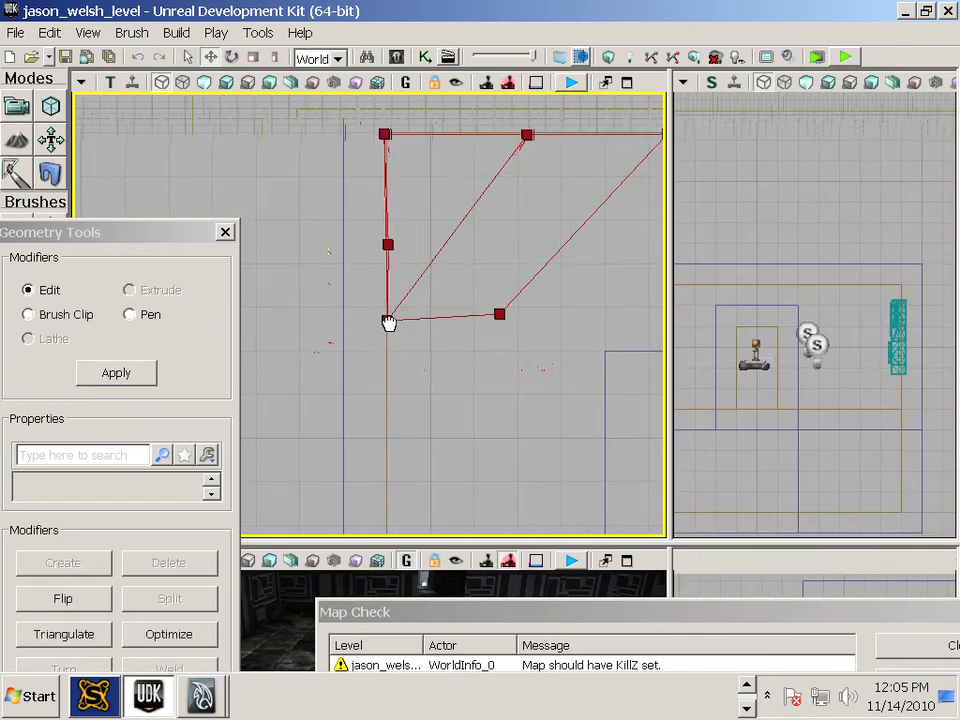
{"action": "left_click", "coordinate": [387, 320]}
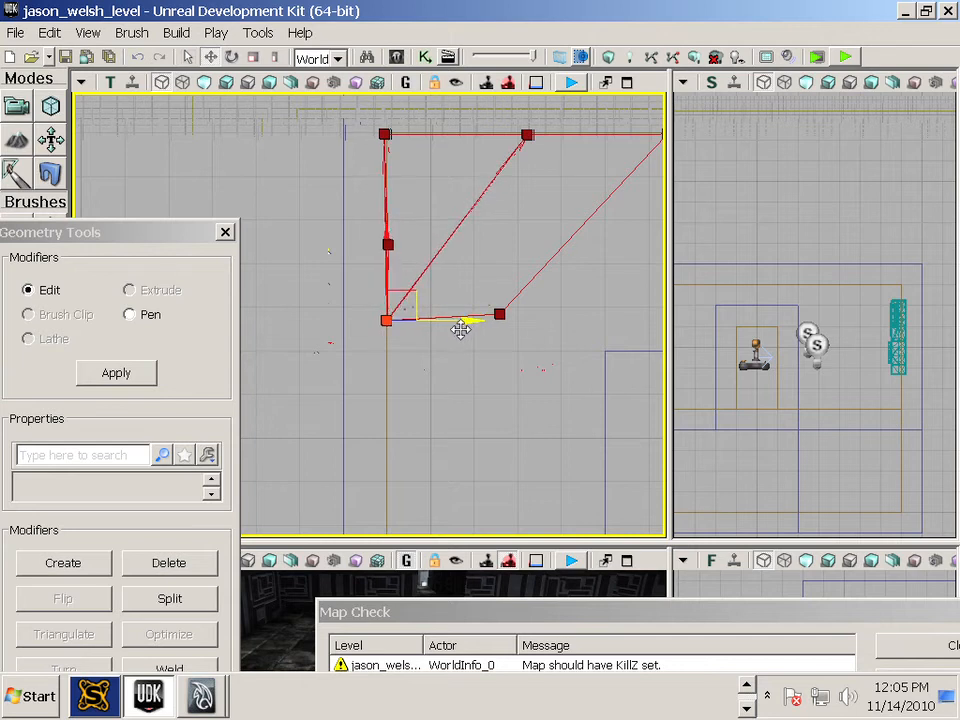
Lower the brush's lower-right vertex level with the lower-left one and move it right to lengthen the bottom side.
{"action": "left_click", "coordinate": [499, 314]}
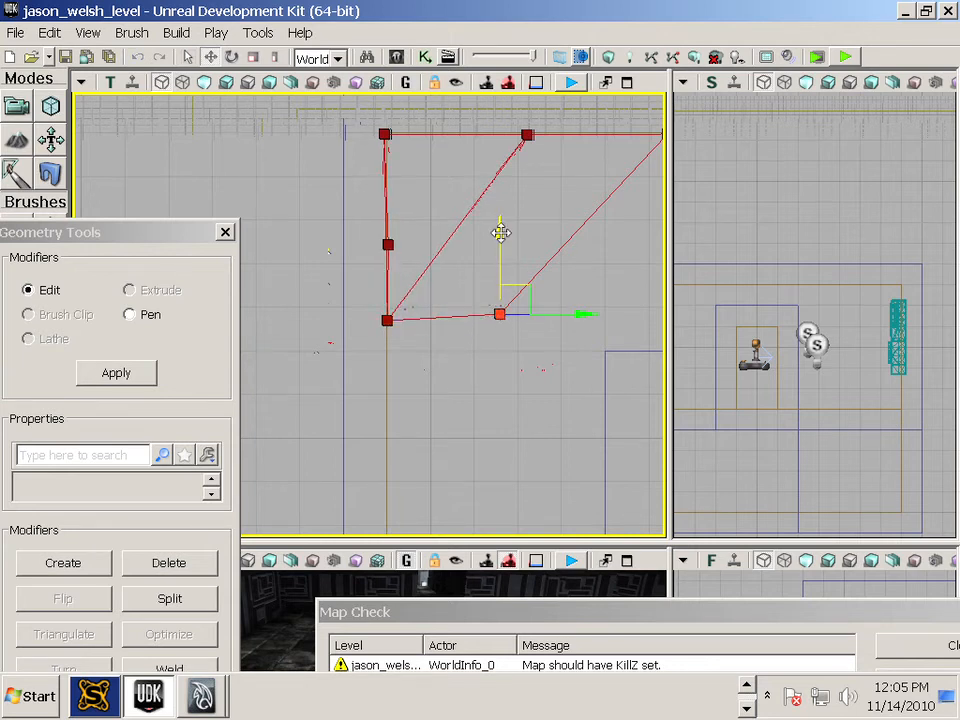
{"action": "mouse_move", "coordinate": [500, 232]}
{"action": "left_mouse_down"}
{"action": "mouse_move", "coordinate": [499, 244]}
{"action": "mouse_move", "coordinate": [499, 236]}
{"action": "left_mouse_up"}
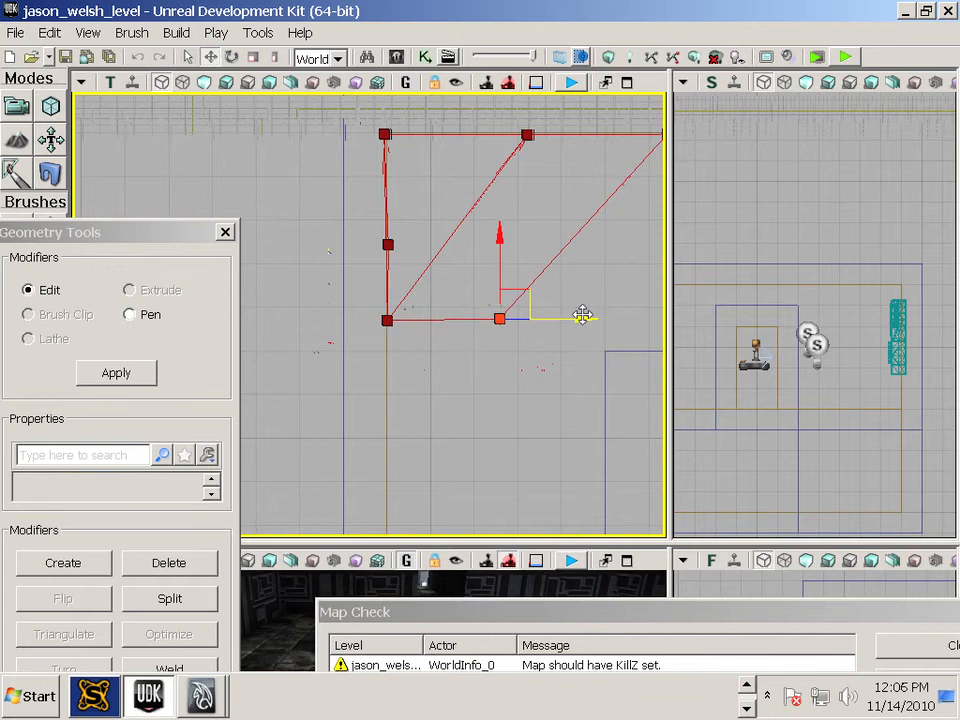
{"action": "left_click_drag", "start_coordinate": [583, 315], "coordinate": [628, 328]}
{"action": "left_click", "coordinate": [605, 351]}
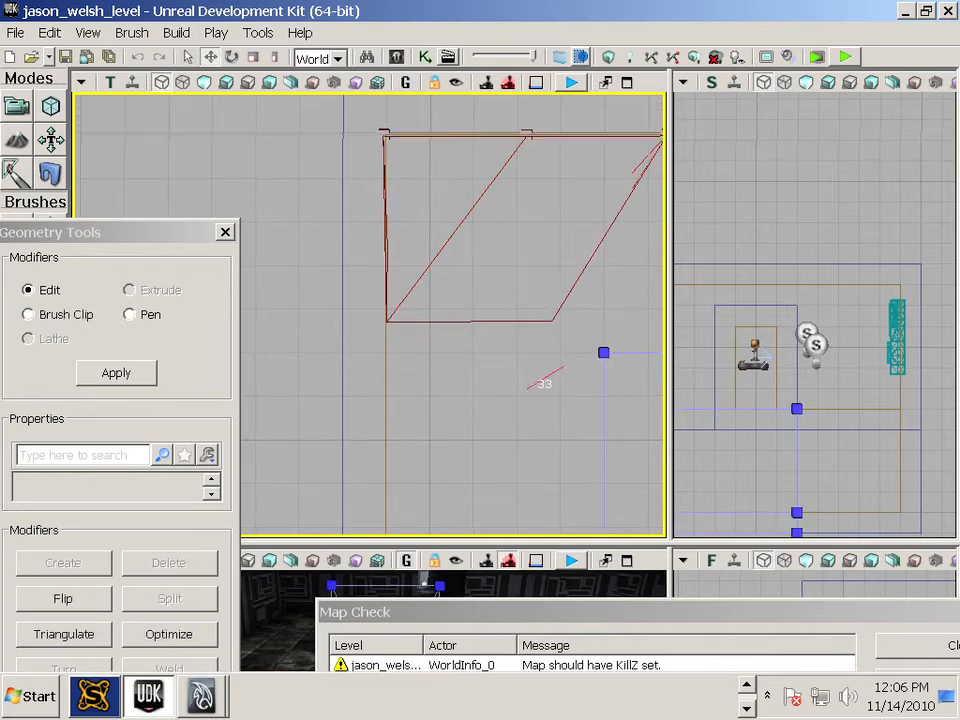
{"action": "left_click_drag", "start_coordinate": [561, 306], "coordinate": [497, 377]}
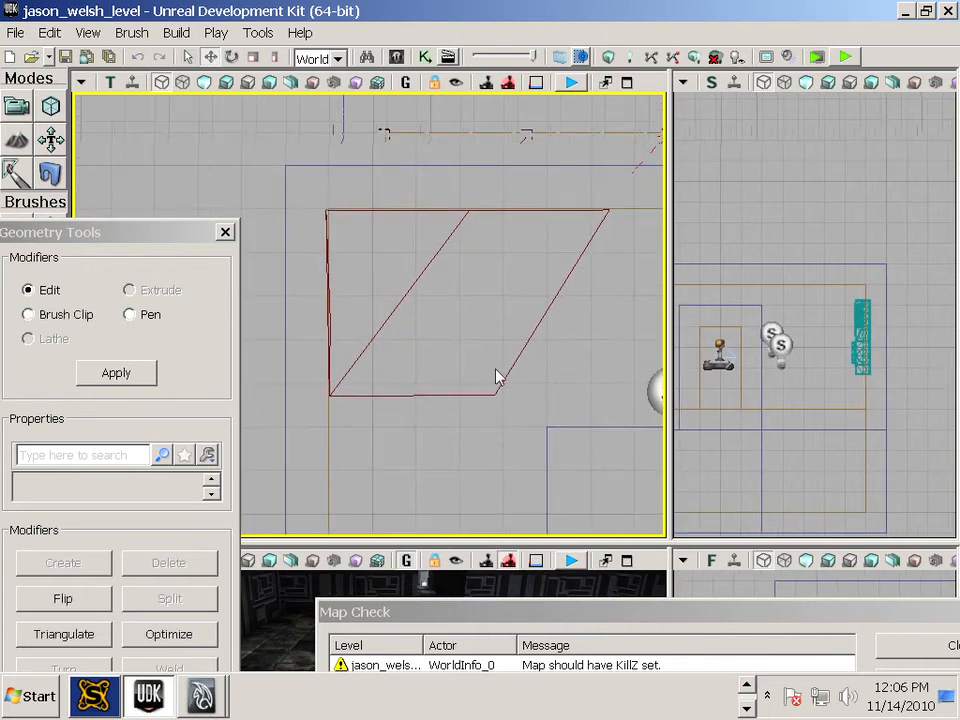
{"action": "left_click", "coordinate": [533, 330]}
Shift the brush's upper-right vertex slightly left along the room's inner top wall line.
{"action": "left_click", "coordinate": [608, 211]}
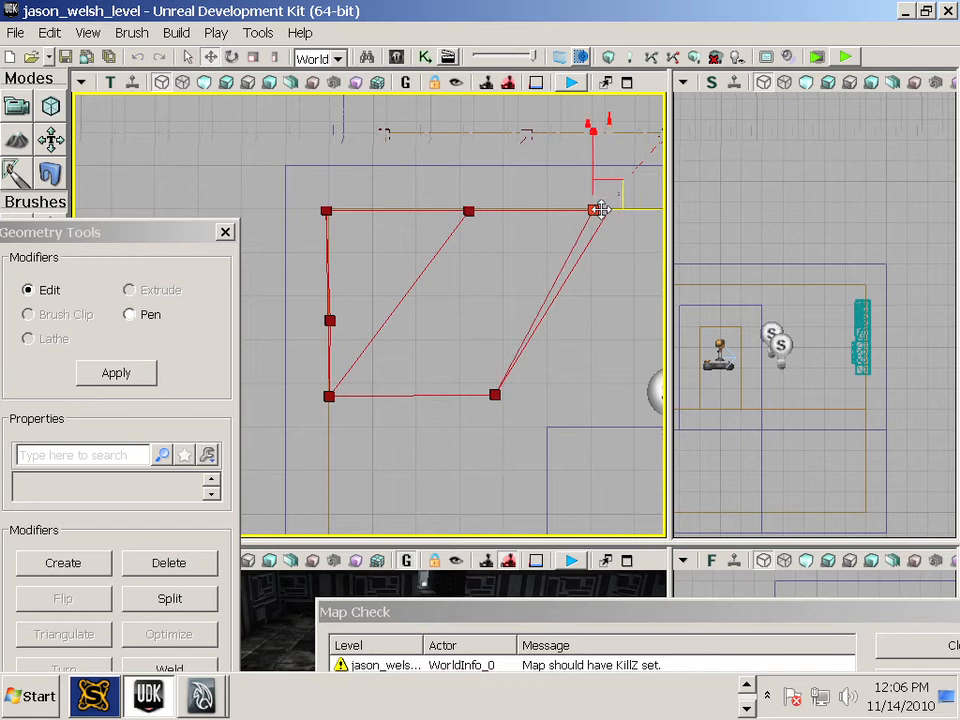
{"action": "left_click", "coordinate": [491, 221]}
{"action": "left_click", "coordinate": [468, 210]}
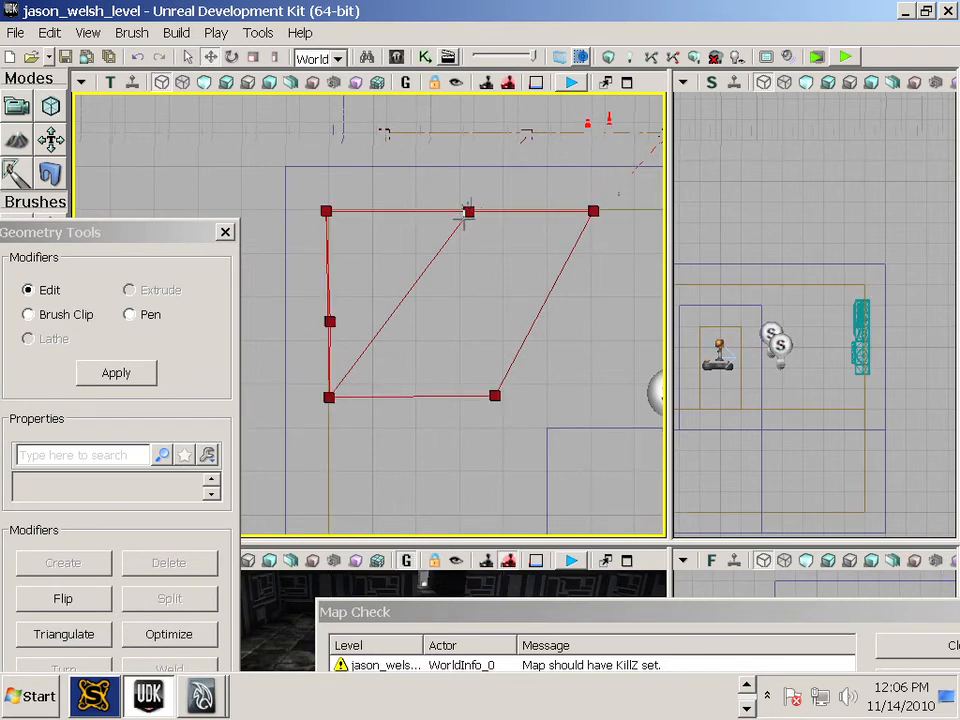
{"action": "left_click", "coordinate": [469, 210]}
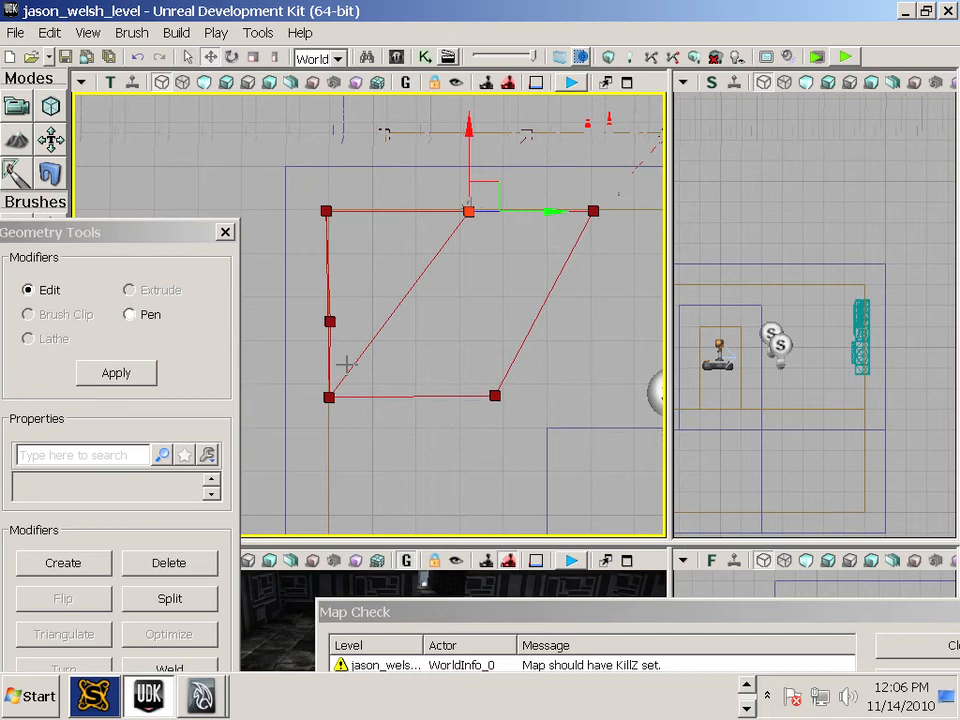
Nudge the middle vertex of the brush's left side slightly left to straighten that side along the inner left wall.
{"action": "left_click", "coordinate": [329, 321]}
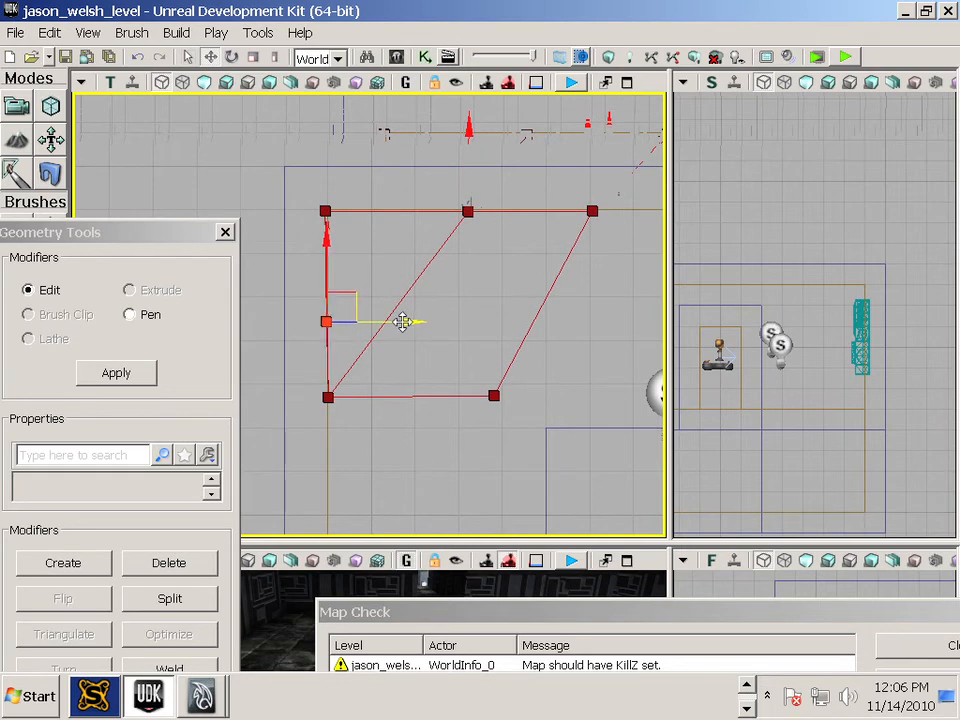
{"action": "left_click", "coordinate": [396, 364]}
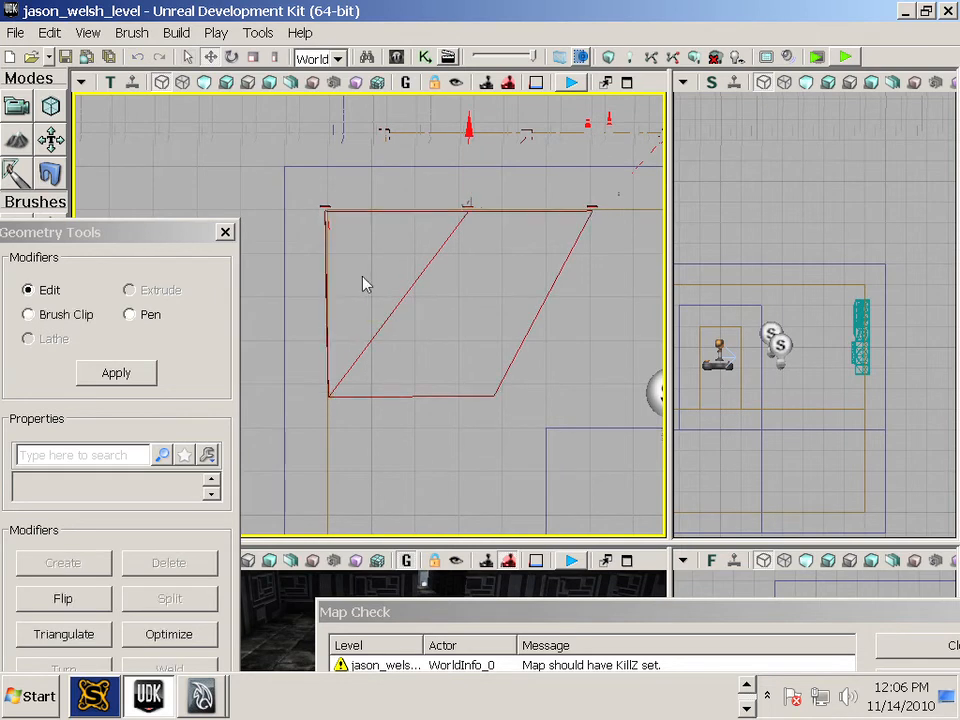
{"action": "left_click", "coordinate": [325, 212]}
{"action": "left_click", "coordinate": [456, 360]}
{"action": "left_click", "coordinate": [500, 386]}
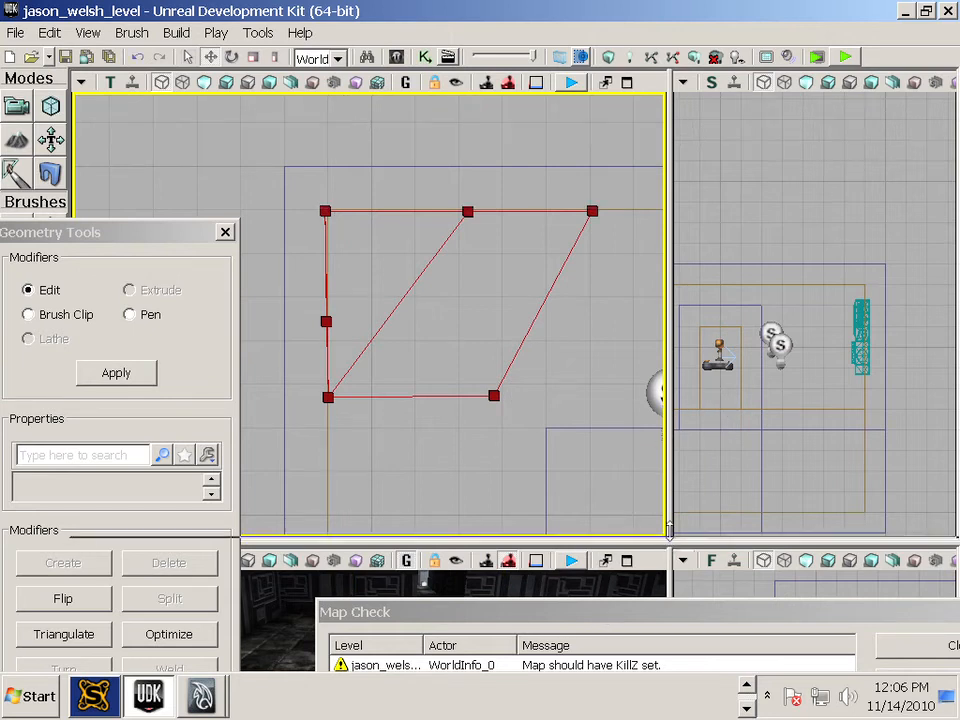
Raise the whole brush vertically in the front view from below the level to mid-height inside the left room.
{"action": "left_click_drag", "start_coordinate": [667, 542], "coordinate": [667, 162]}
{"action": "left_click_drag", "start_coordinate": [711, 342], "coordinate": [564, 210]}
{"action": "scroll", "coordinate": [838, 304], "scroll_direction": "down", "scroll_amount": 3}
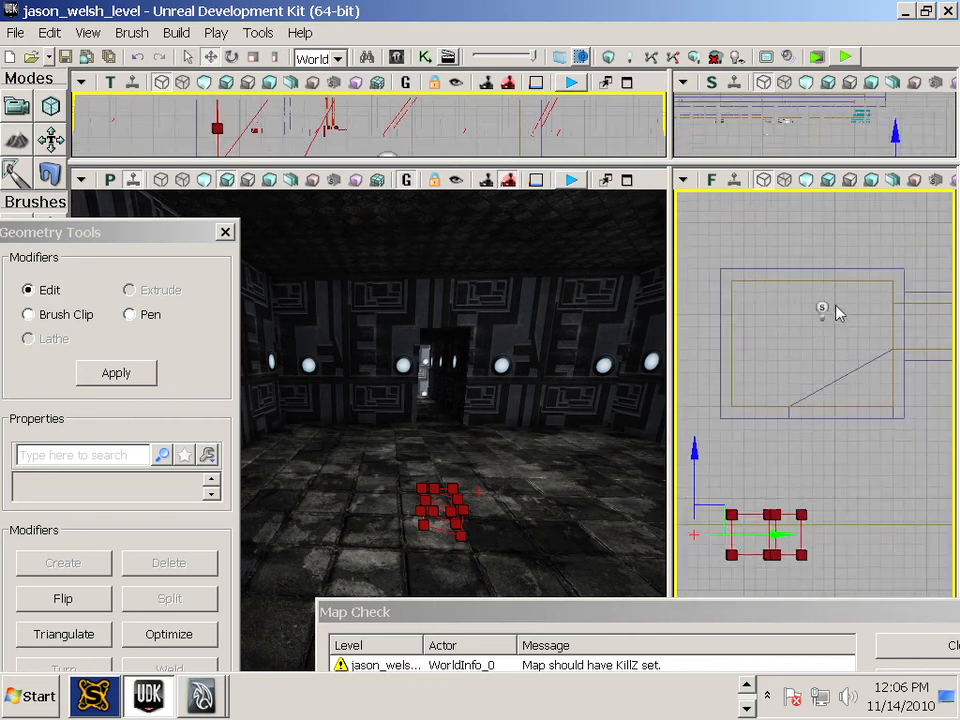
{"action": "left_click", "coordinate": [187, 57]}
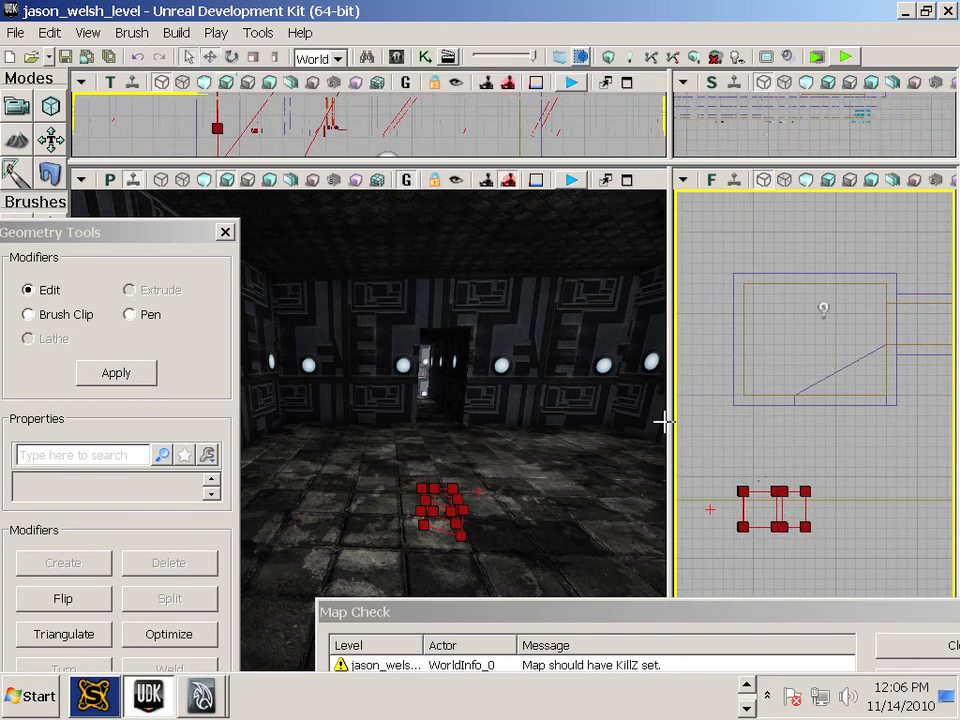
{"action": "left_click", "coordinate": [757, 477]}
{"action": "left_click", "coordinate": [763, 493]}
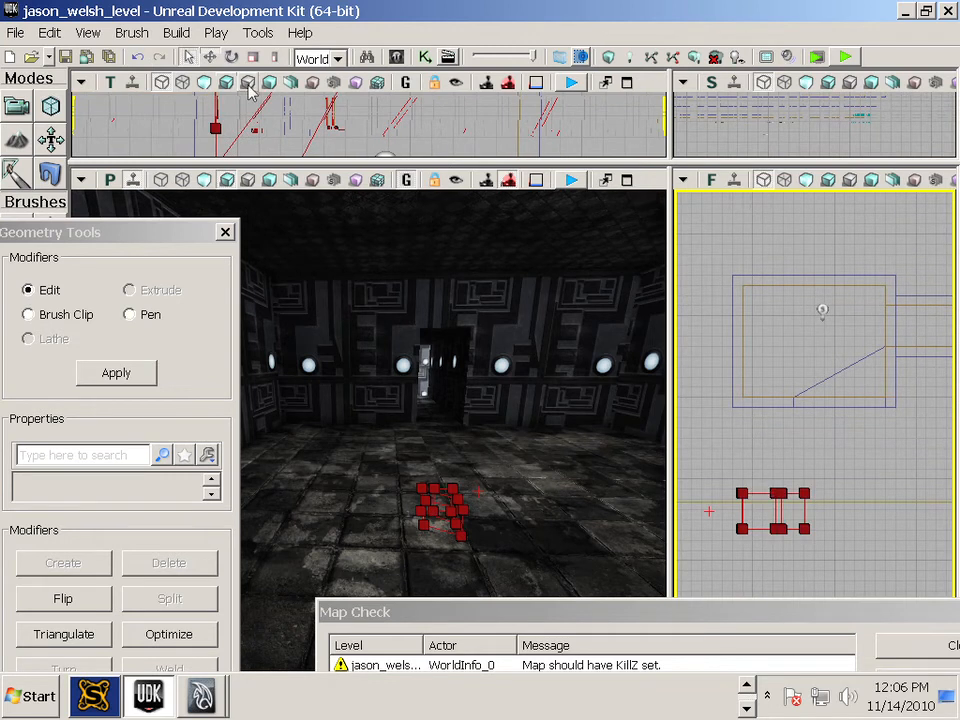
{"action": "left_click", "coordinate": [209, 60]}
{"action": "mouse_move", "coordinate": [708, 428]}
{"action": "left_mouse_down"}
{"action": "mouse_move", "coordinate": [728, 297]}
{"action": "mouse_move", "coordinate": [718, 216]}
{"action": "mouse_move", "coordinate": [711, 244]}
{"action": "left_mouse_up"}
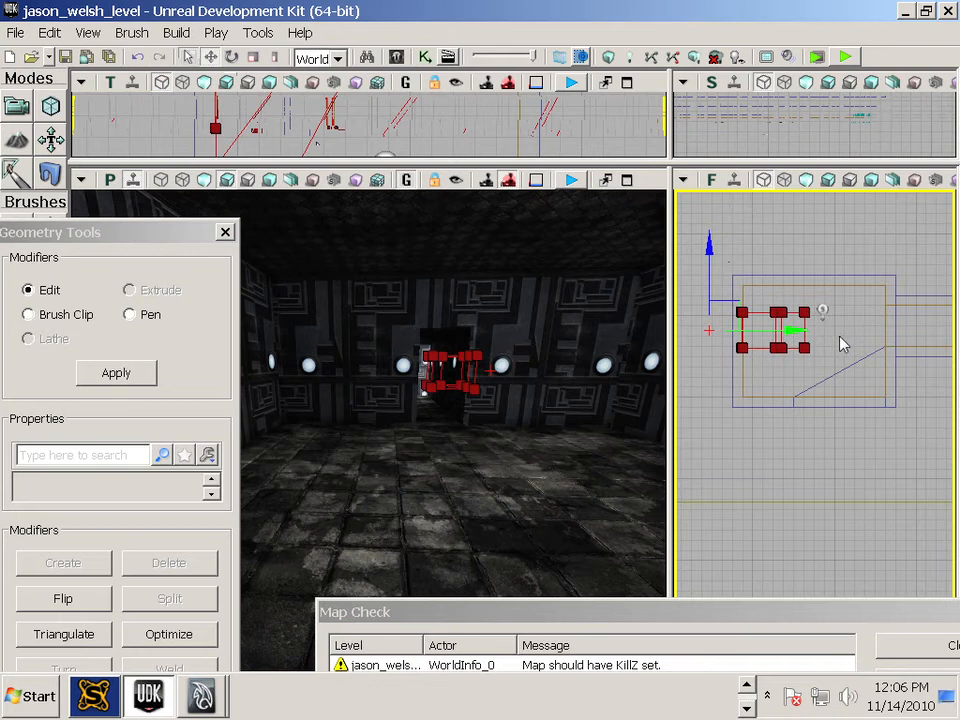
{"action": "scroll", "coordinate": [840, 344], "scroll_direction": "up", "scroll_amount": 6}
{"action": "mouse_move", "coordinate": [771, 334]}
{"action": "left_mouse_down"}
{"action": "mouse_move", "coordinate": [851, 373]}
{"action": "mouse_move", "coordinate": [861, 360]}
{"action": "left_mouse_up"}
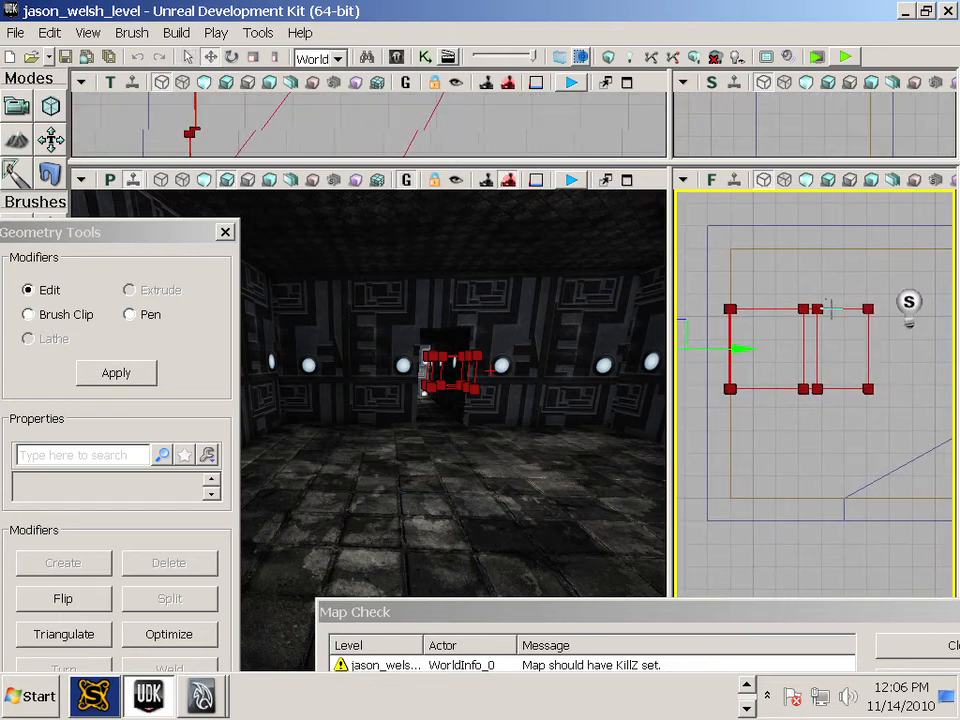
{"action": "left_click", "coordinate": [829, 309]}
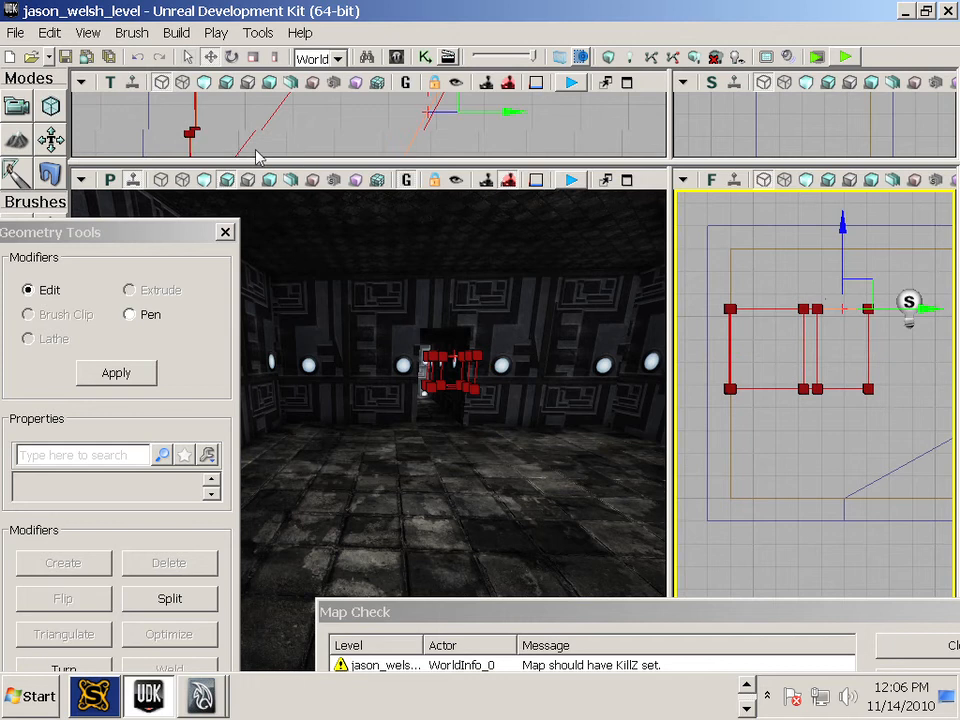
{"action": "left_click", "coordinate": [253, 57]}
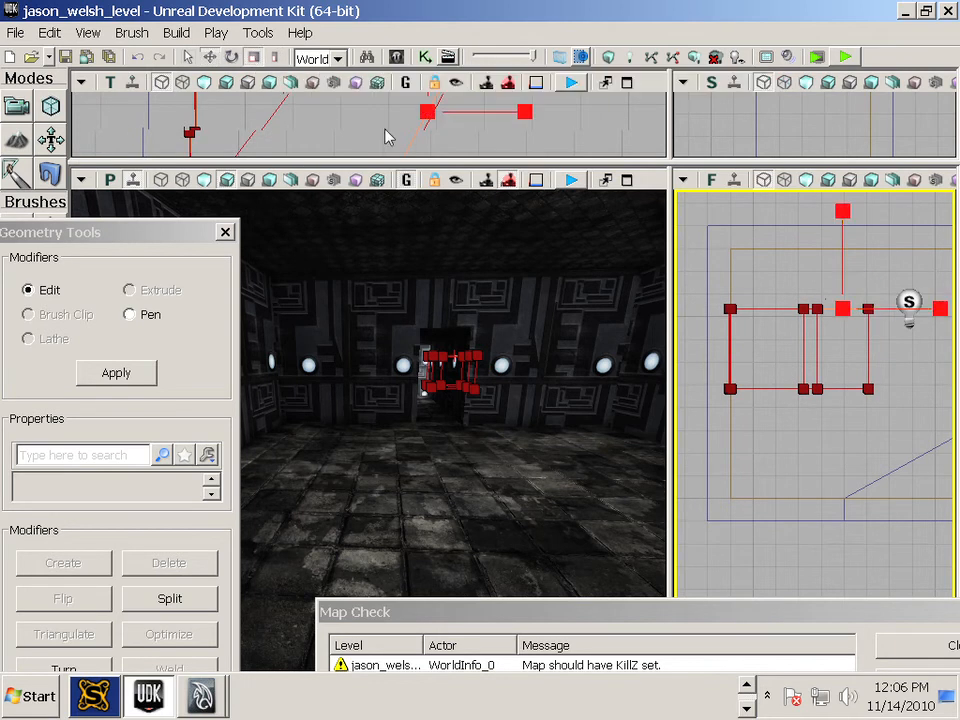
{"action": "left_click_drag", "start_coordinate": [843, 213], "coordinate": [843, 300]}
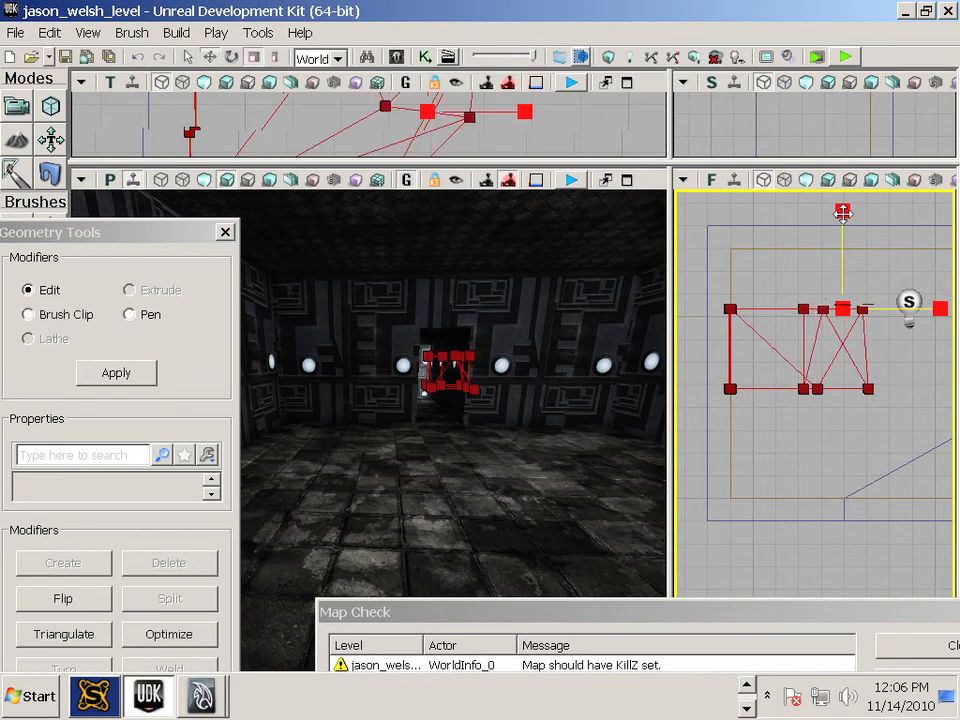
{"action": "key", "text": "ctrl+z"}
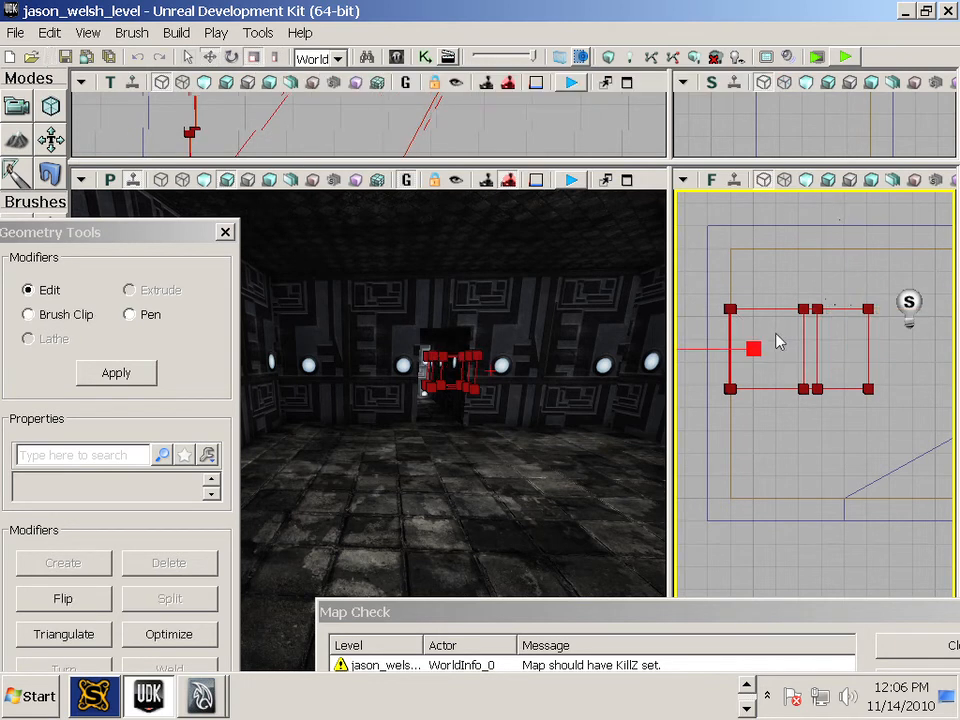
{"action": "left_click", "coordinate": [775, 334]}
{"action": "left_click", "coordinate": [759, 307]}
{"action": "left_click_drag", "start_coordinate": [778, 368], "coordinate": [834, 403]}
{"action": "left_click_drag", "start_coordinate": [726, 293], "coordinate": [726, 312]}
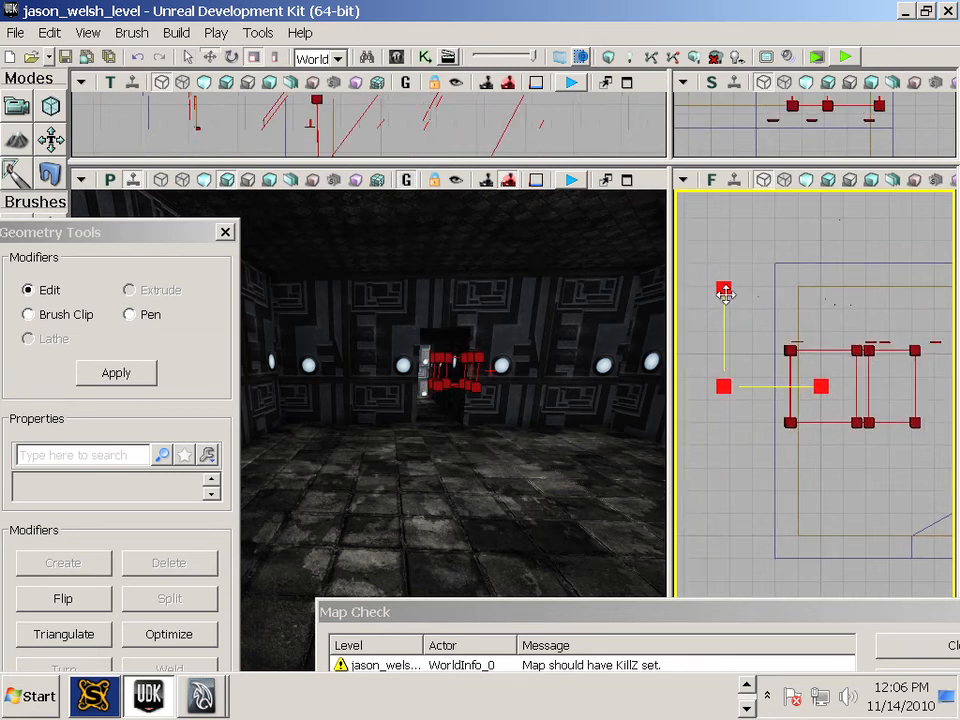
{"action": "key", "text": "ctrl+z"}
Scale the brush non-uniformly along its vertical axis to about half its height, keeping its width.
{"action": "key", "text": "space"}
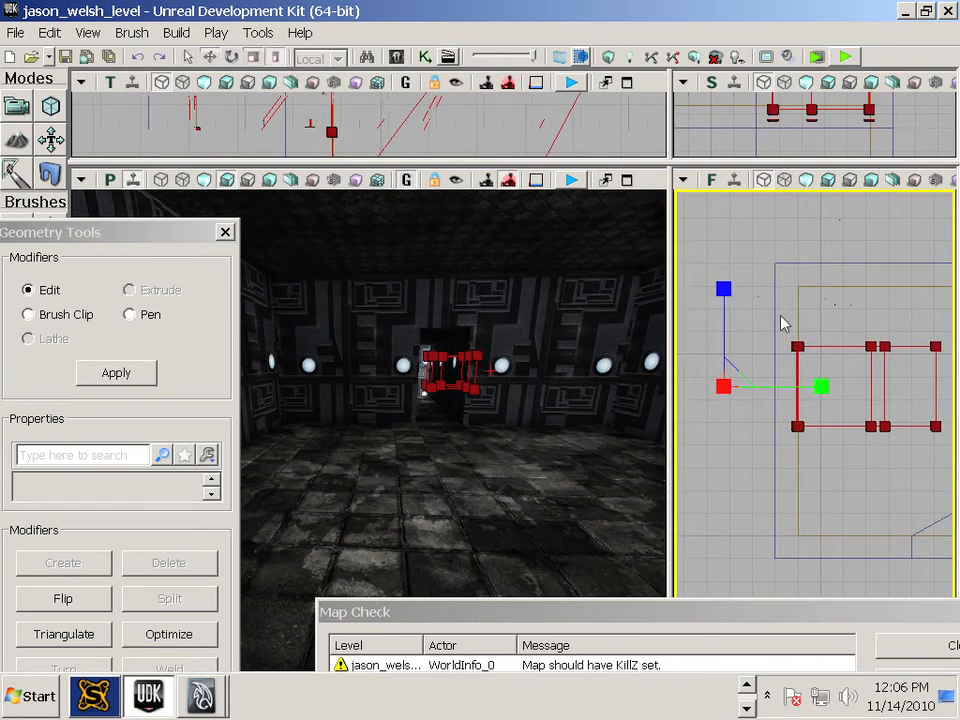
{"action": "left_click_drag", "start_coordinate": [724, 289], "coordinate": [724, 328]}
{"action": "mouse_move", "coordinate": [880, 466]}
{"action": "left_mouse_down"}
{"action": "mouse_move", "coordinate": [891, 537]}
{"action": "mouse_move", "coordinate": [827, 519]}
{"action": "mouse_move", "coordinate": [825, 508]}
{"action": "mouse_move", "coordinate": [786, 493]}
{"action": "mouse_move", "coordinate": [810, 478]}
{"action": "left_mouse_up"}
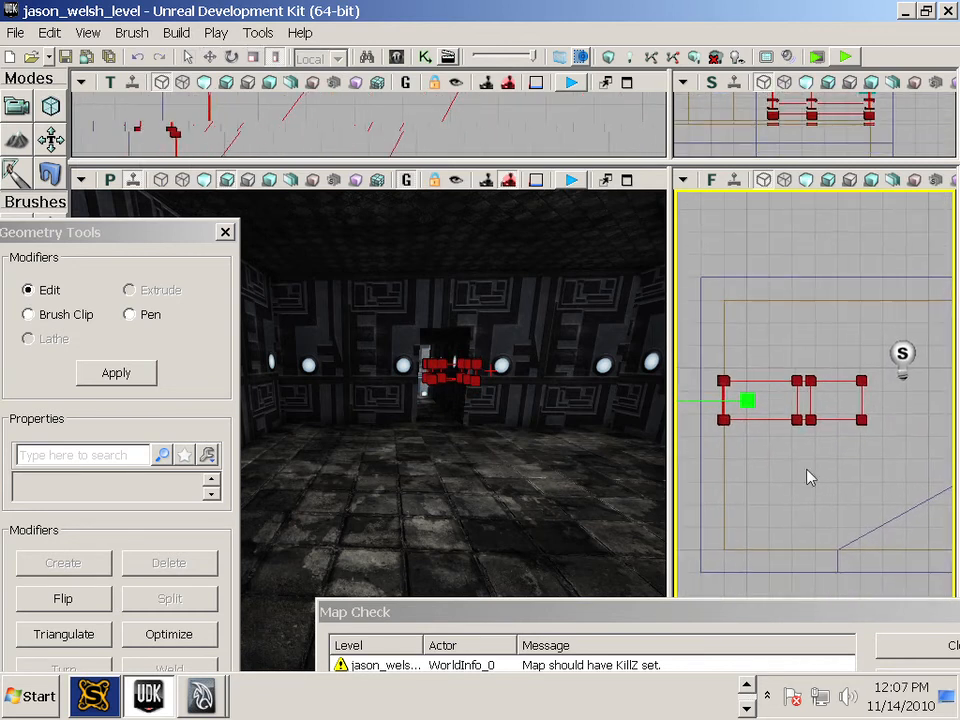
Add the flattened brush to the level as solid geometry with CSG Add and close the Geometry Tools window.
{"action": "left_click_drag", "start_coordinate": [676, 167], "coordinate": [357, 167]}
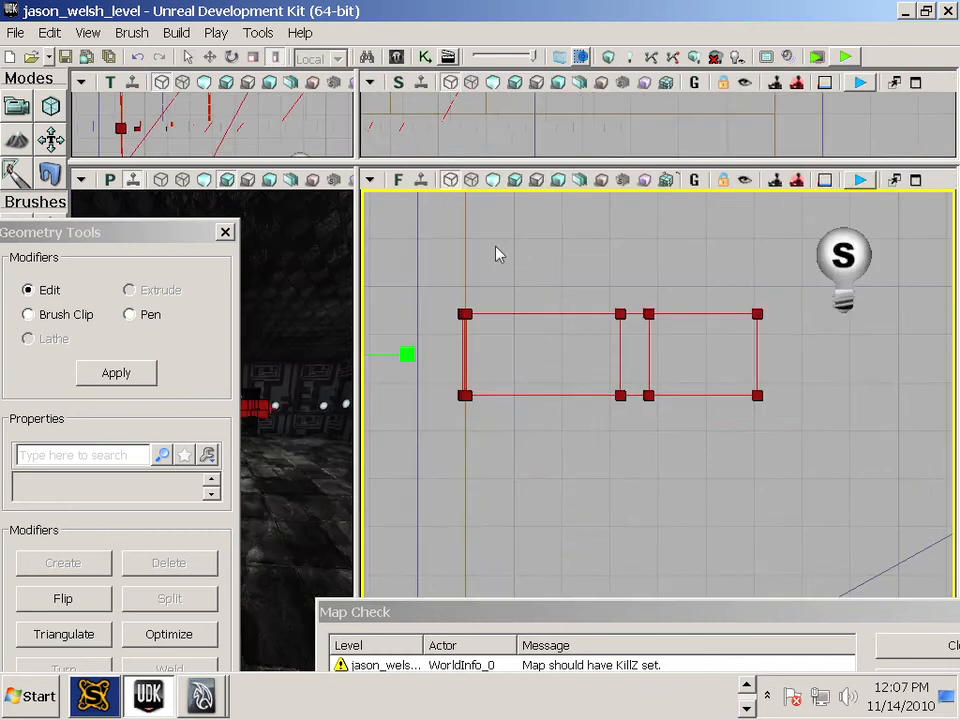
{"action": "scroll", "coordinate": [604, 360], "scroll_direction": "down", "scroll_amount": 4}
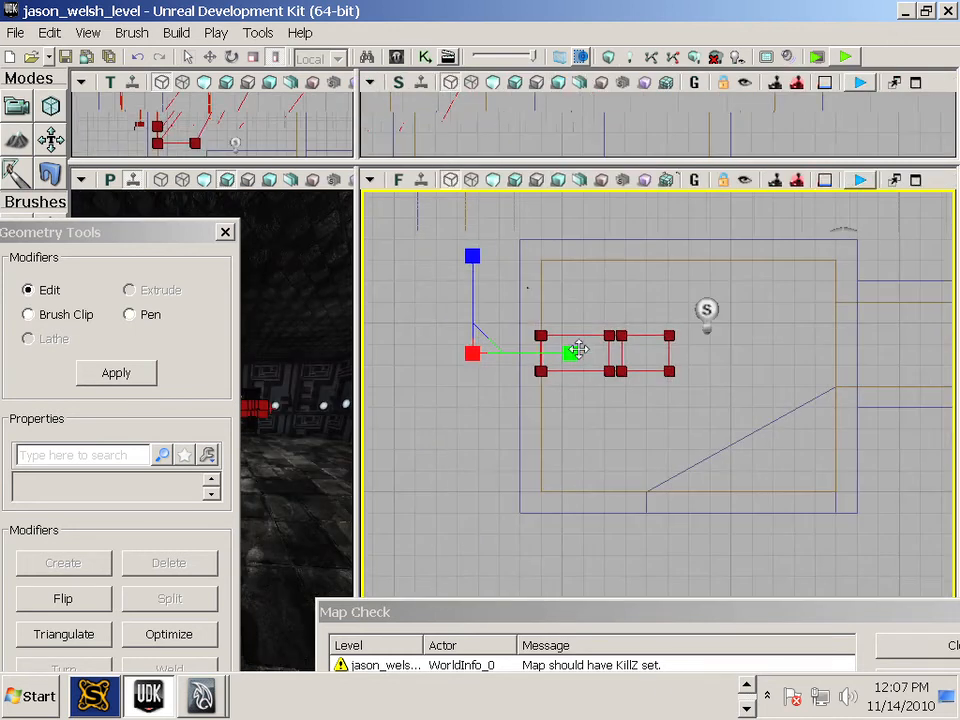
{"action": "mouse_move", "coordinate": [200, 232]}
{"action": "left_mouse_down"}
{"action": "mouse_move", "coordinate": [243, 231]}
{"action": "mouse_move", "coordinate": [338, 476]}
{"action": "left_mouse_up"}
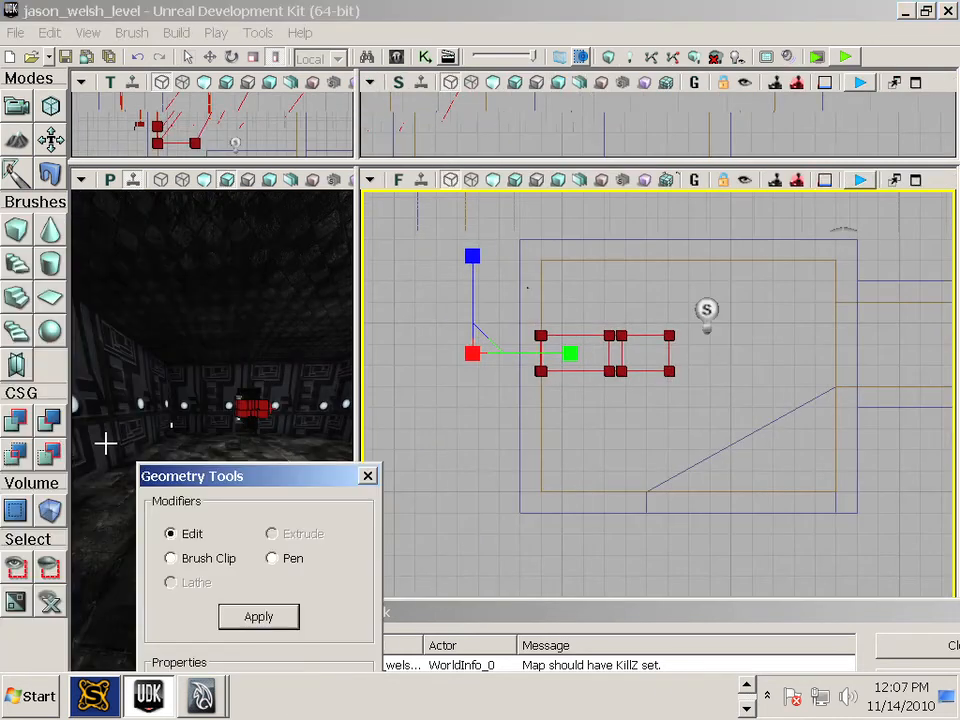
{"action": "left_click", "coordinate": [20, 430]}
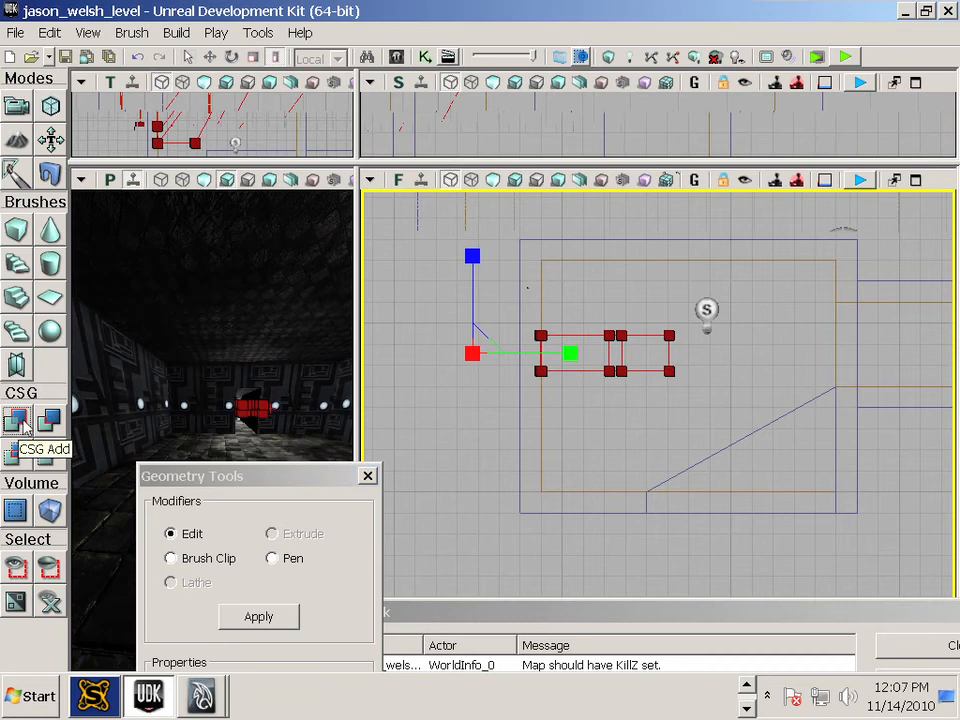
{"action": "mouse_move", "coordinate": [194, 300]}
{"action": "left_mouse_down"}
{"action": "mouse_move", "coordinate": [196, 205]}
{"action": "mouse_move", "coordinate": [188, 200]}
{"action": "mouse_move", "coordinate": [214, 192]}
{"action": "mouse_move", "coordinate": [214, 178]}
{"action": "mouse_move", "coordinate": [208, 226]}
{"action": "mouse_move", "coordinate": [218, 274]}
{"action": "left_mouse_up"}
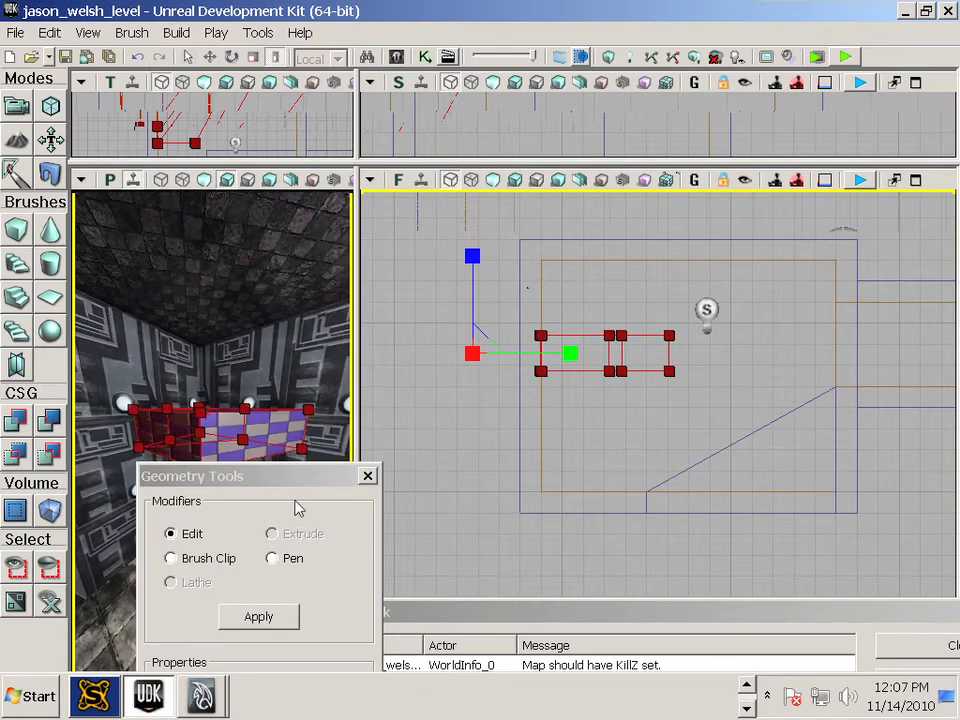
{"action": "left_click", "coordinate": [369, 478]}
{"action": "mouse_move", "coordinate": [324, 497]}
{"action": "left_mouse_down"}
{"action": "mouse_move", "coordinate": [274, 495]}
{"action": "mouse_move", "coordinate": [292, 497]}
{"action": "mouse_move", "coordinate": [290, 536]}
{"action": "mouse_move", "coordinate": [260, 540]}
{"action": "mouse_move", "coordinate": [298, 554]}
{"action": "mouse_move", "coordinate": [268, 520]}
{"action": "mouse_move", "coordinate": [268, 530]}
{"action": "left_mouse_up"}
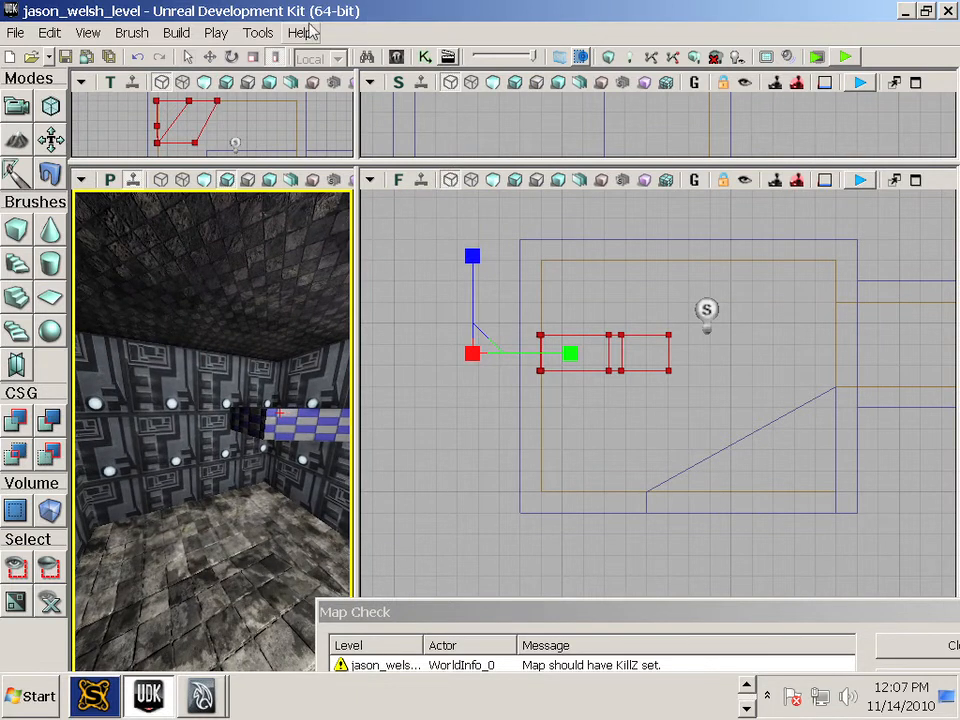
Rebuild everything in the level with Build All and start a play test in the editor.
{"action": "left_click", "coordinate": [177, 33]}
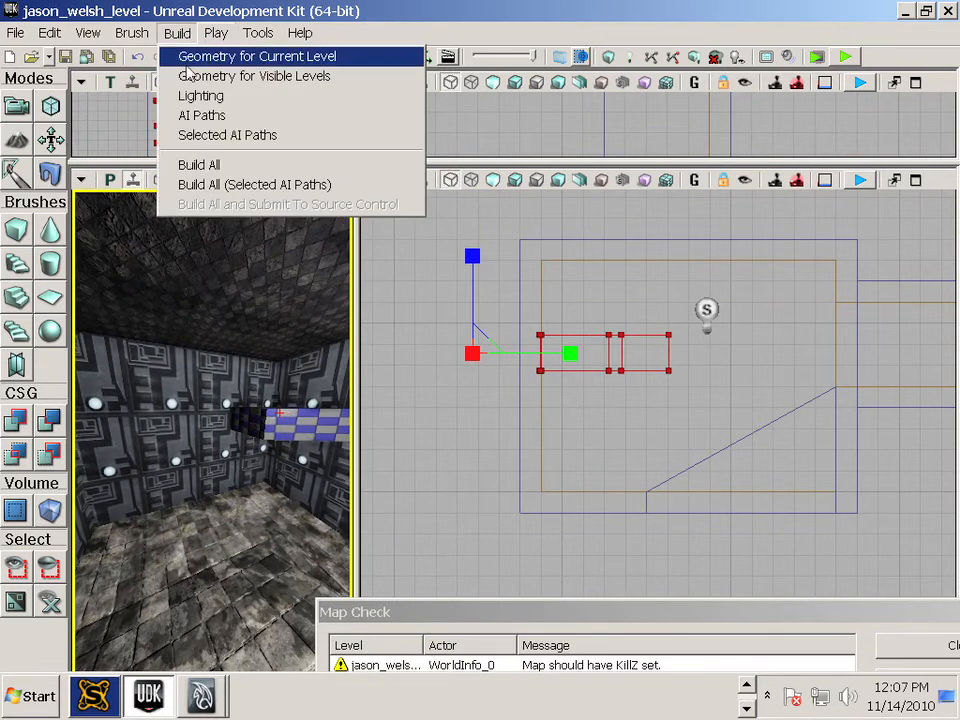
{"action": "left_click", "coordinate": [205, 164]}
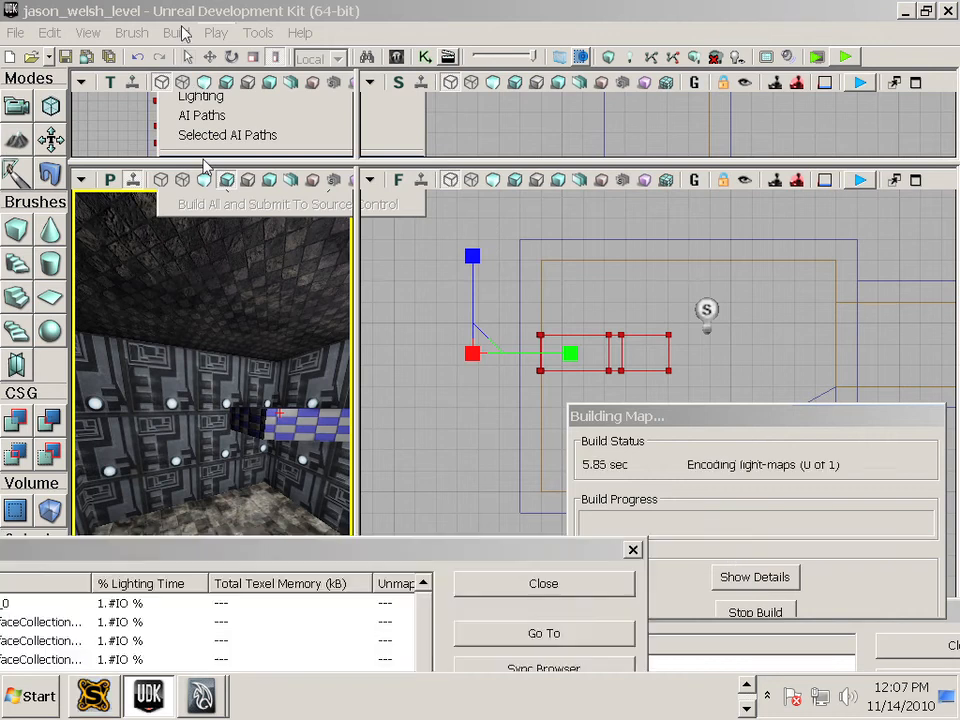
{"action": "left_click", "coordinate": [183, 33]}
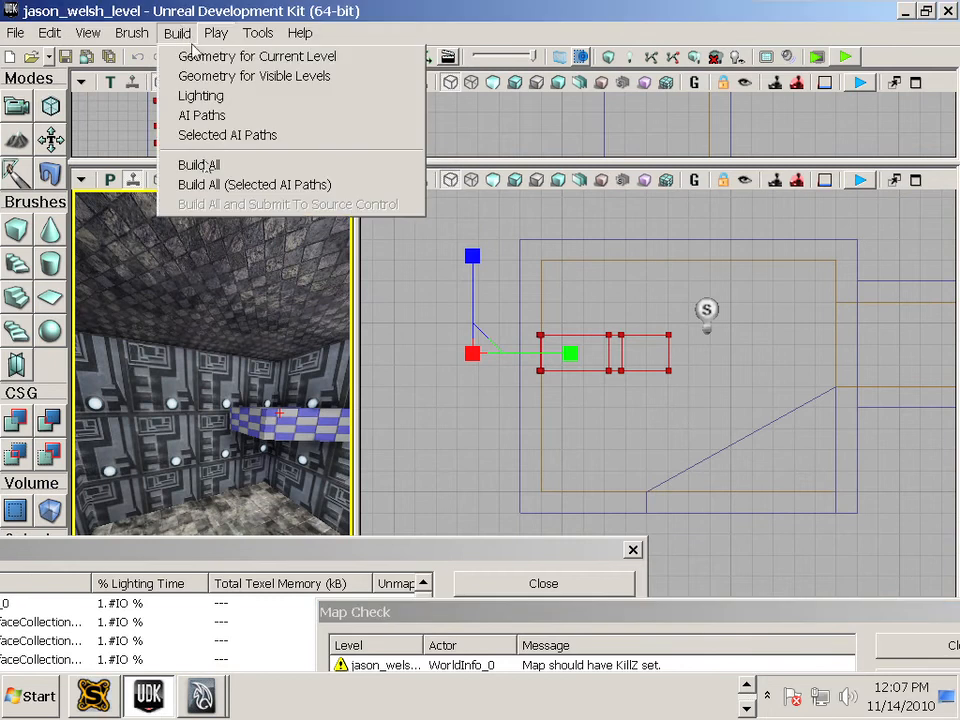
{"action": "mouse_move", "coordinate": [215, 33]}
{"action": "left_click", "coordinate": [214, 56]}
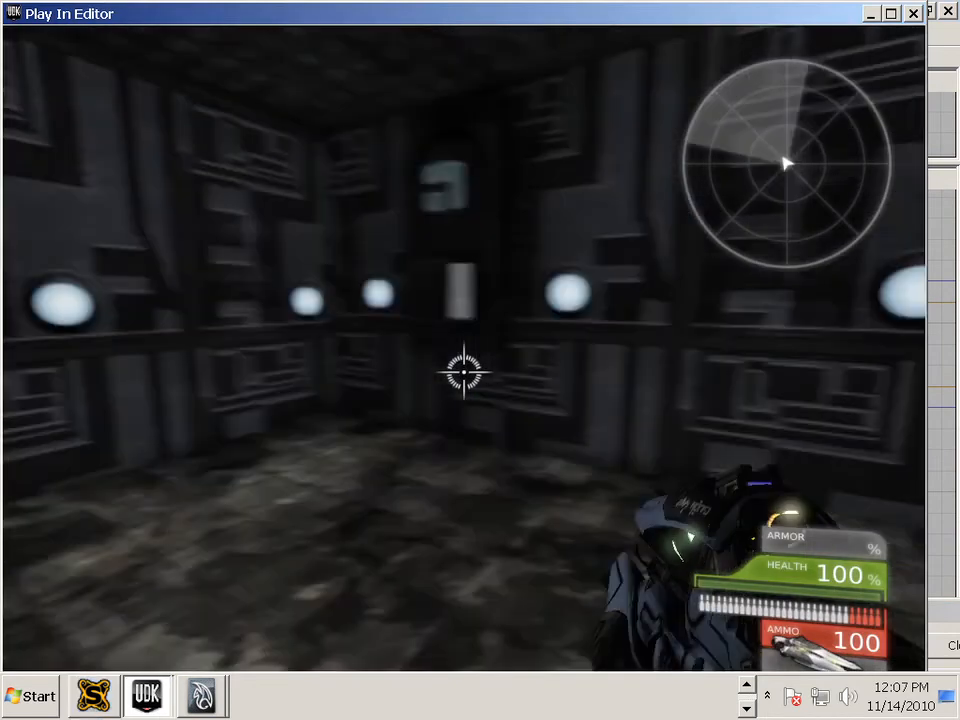
Walk through the corridor into the ramp room, examine the corner ledge from below and from the ramp, and end the play test.
{"action": "key", "text": "w"}
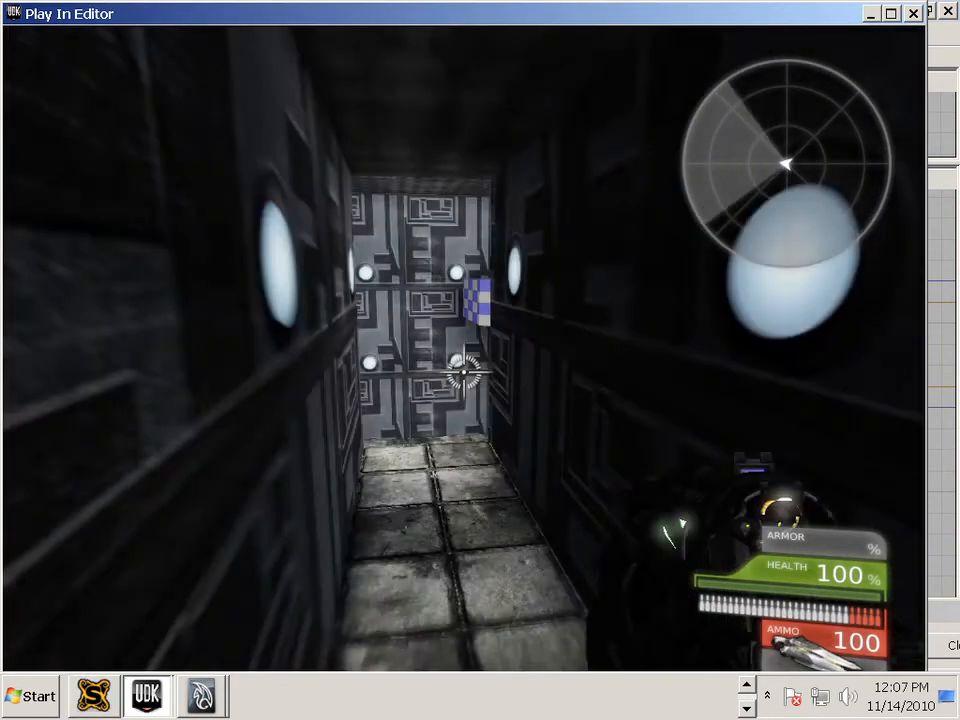
{"action": "key", "text": "w"}
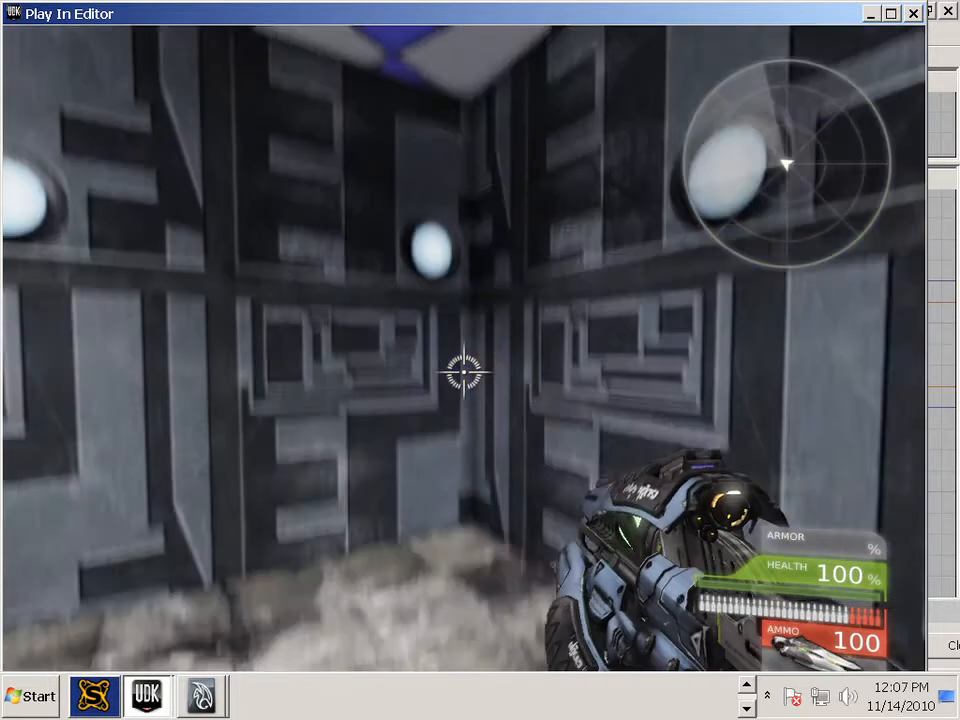
{"action": "key", "text": "s"}
{"action": "key", "text": "s"}
{"action": "key", "text": "w"}
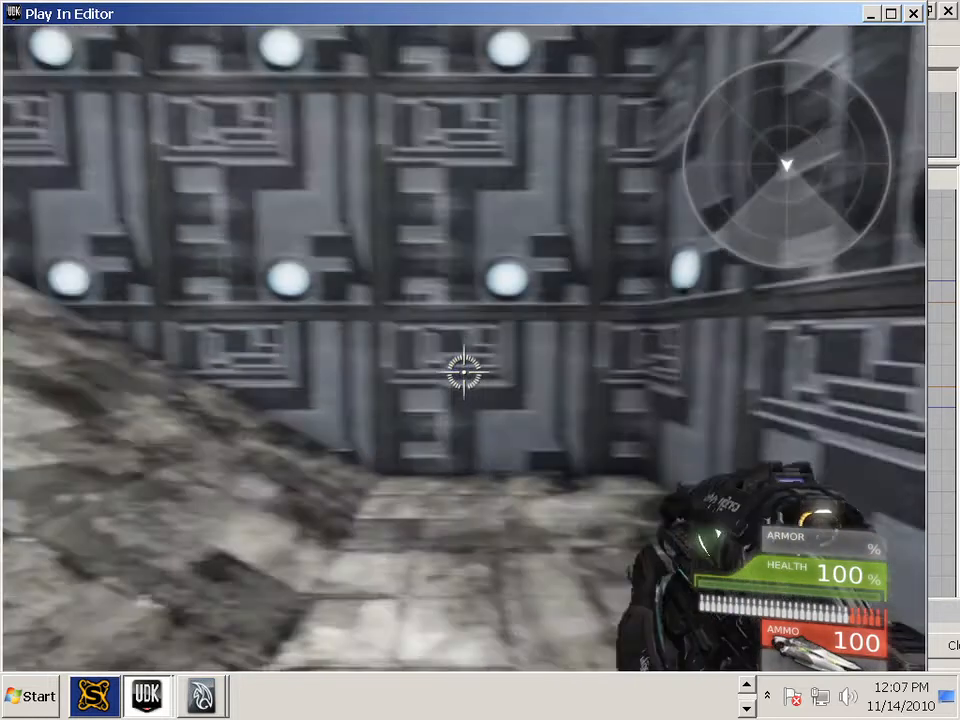
{"action": "key", "text": "w"}
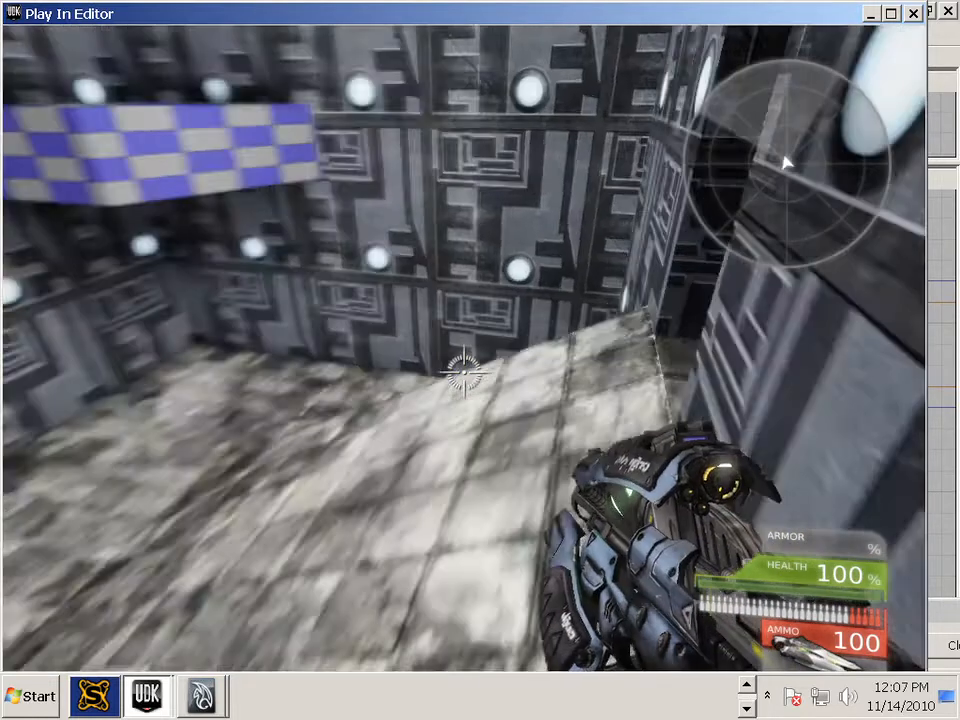
{"action": "key", "text": "w"}
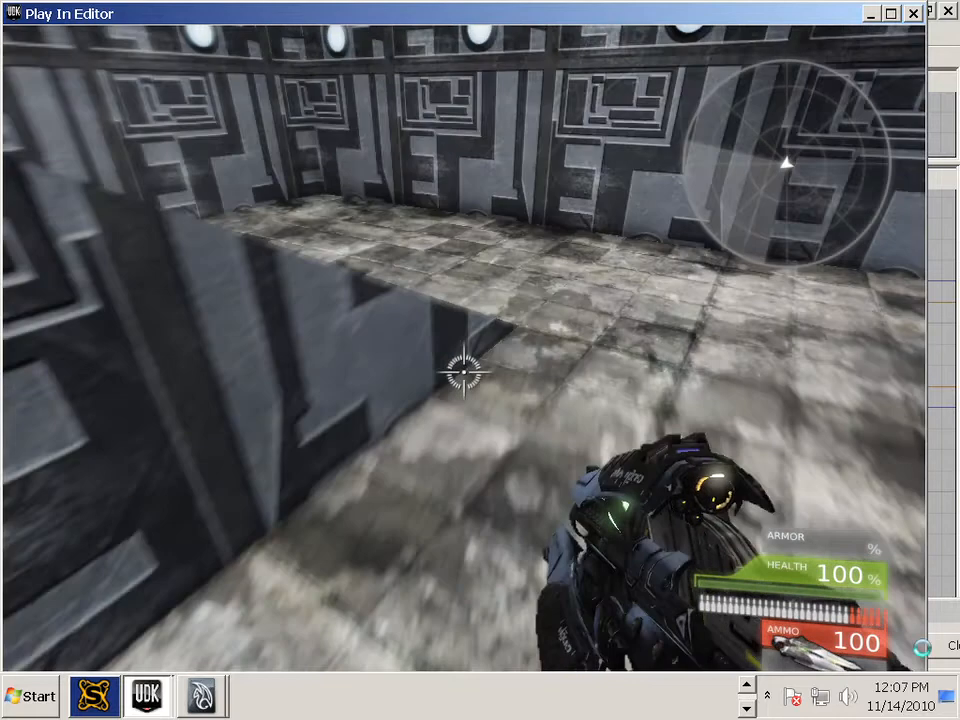
{"action": "key", "text": "w"}
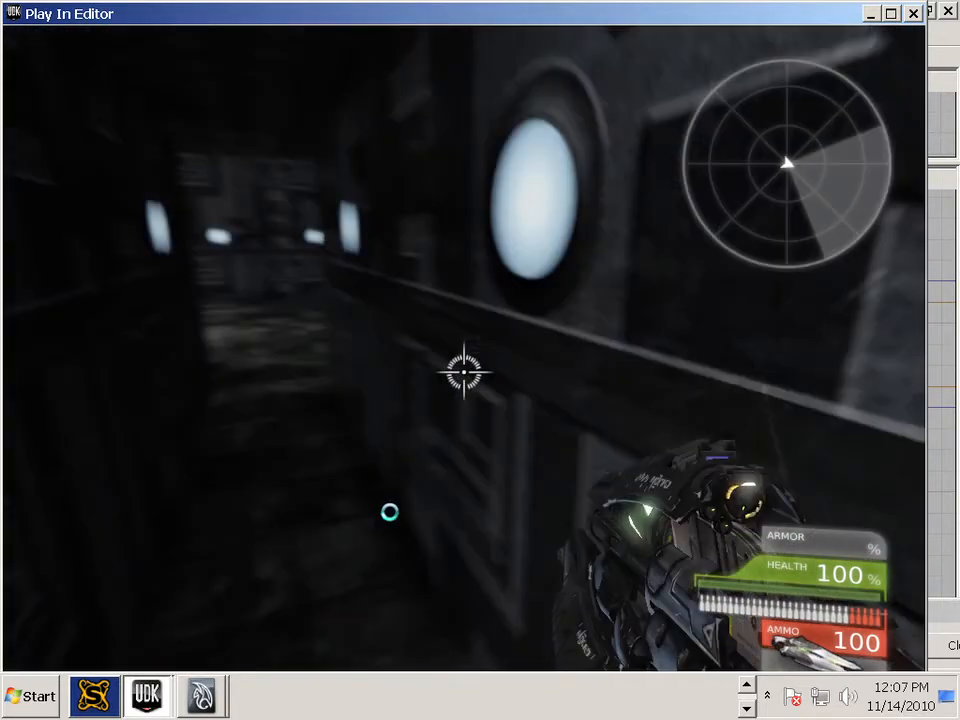
{"action": "key", "text": "w"}
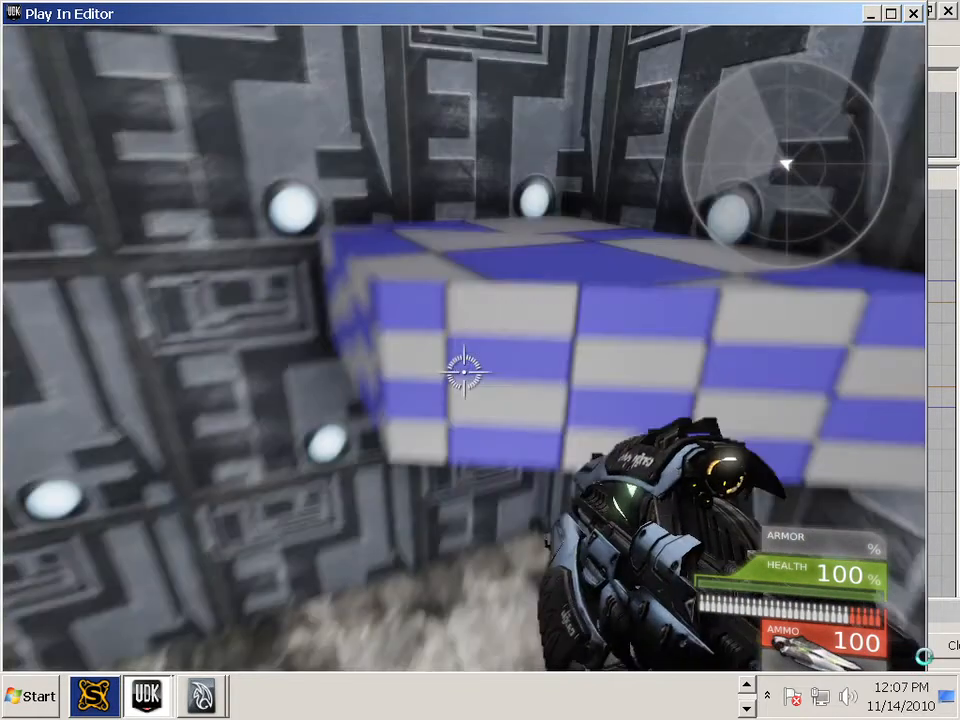
{"action": "key", "text": "Escape"}
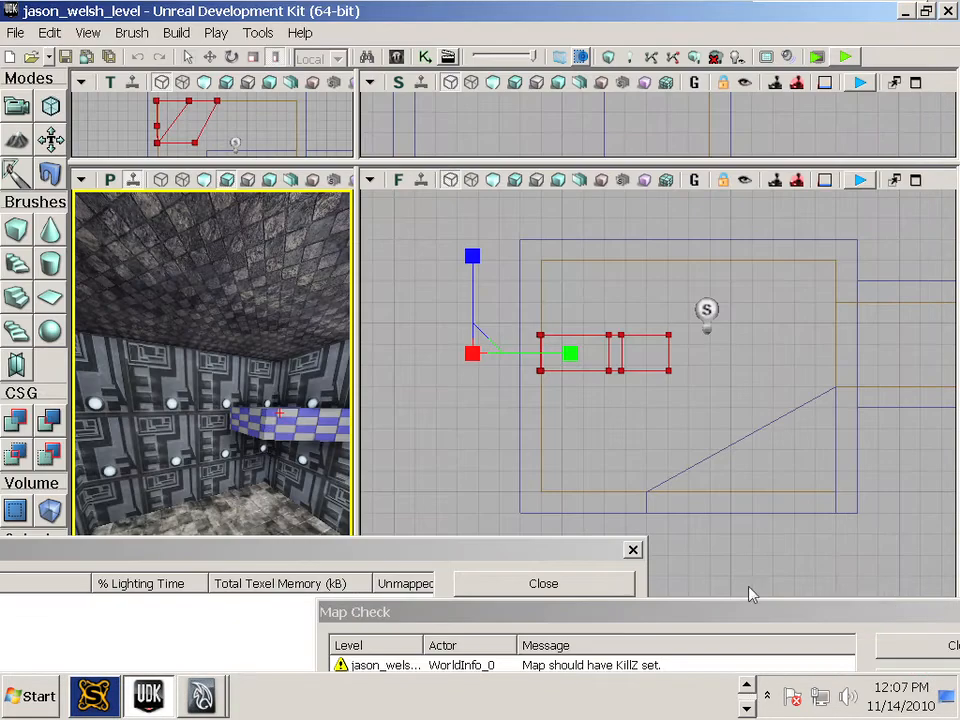
Close the lighting build results and move the red builder brush left, out of the room, to uncover the added ledge.
{"action": "left_click", "coordinate": [270, 428]}
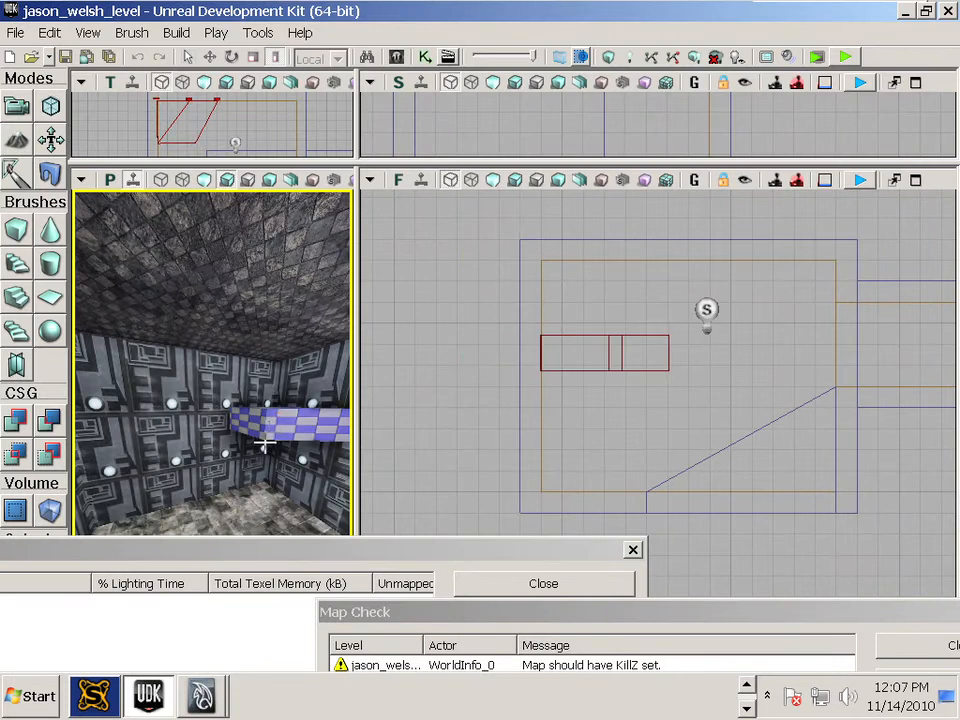
{"action": "left_click", "coordinate": [632, 550]}
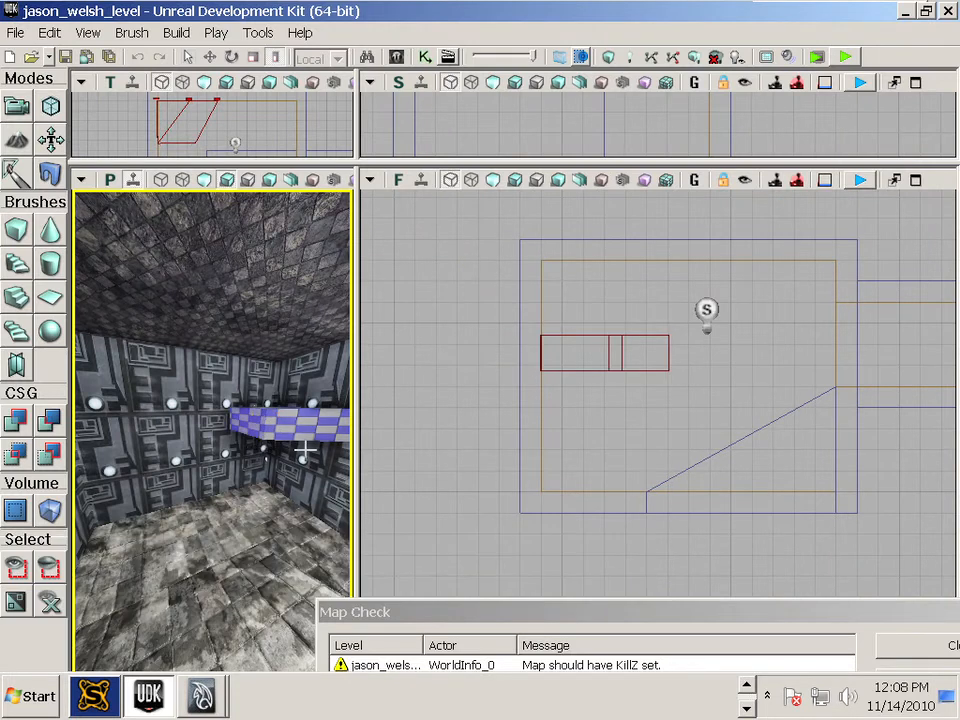
{"action": "left_click", "coordinate": [623, 367]}
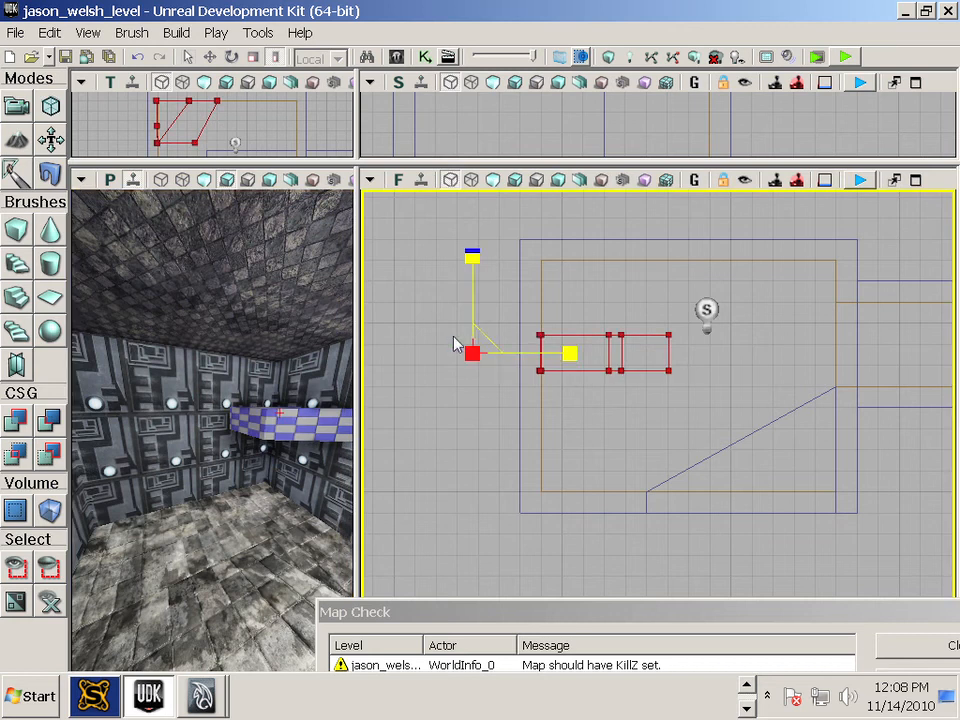
{"action": "left_click_drag", "start_coordinate": [566, 355], "coordinate": [395, 352]}
Select the added ledge brush in the front view and lower it slightly inside the room.
{"action": "left_click", "coordinate": [589, 366]}
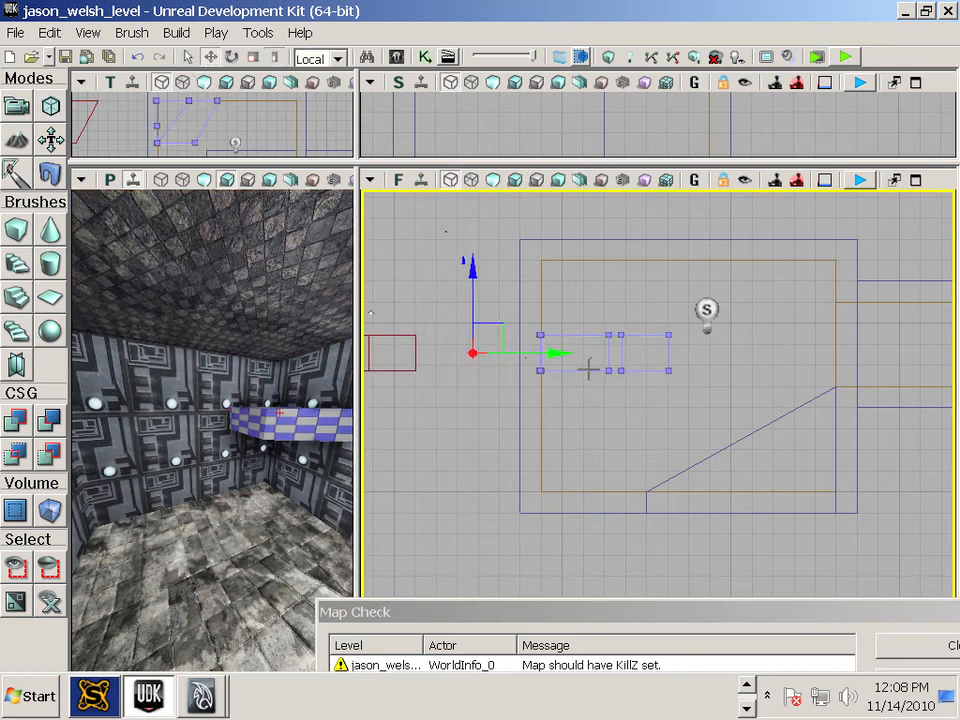
{"action": "left_click_drag", "start_coordinate": [471, 264], "coordinate": [465, 300]}
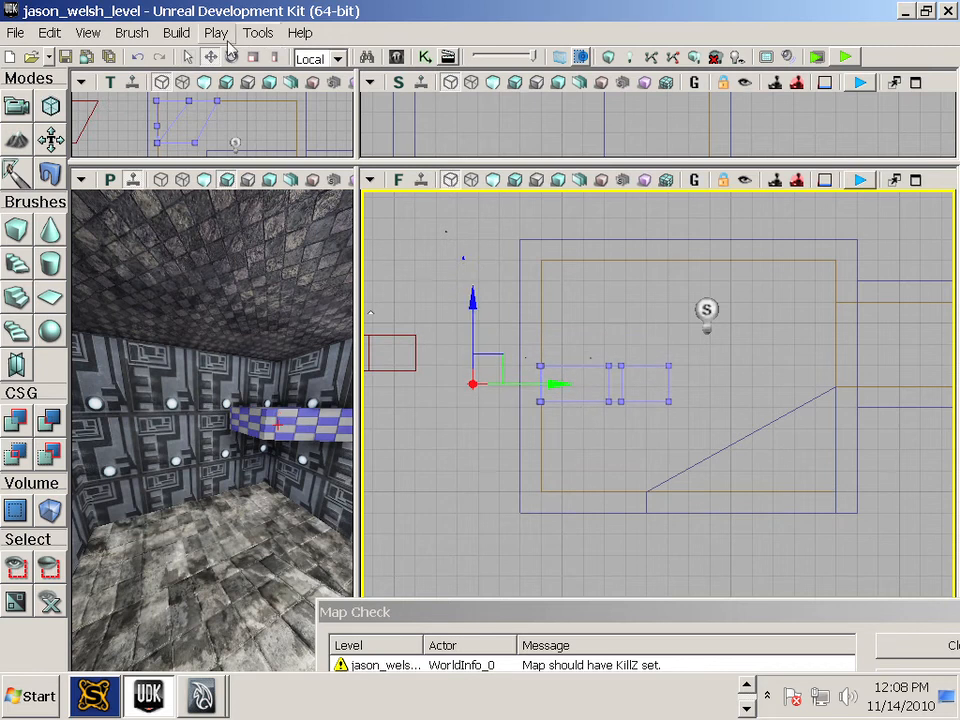
Rebuild the level with the lowered ledge using Build All and start a new play test in the editor.
{"action": "left_click", "coordinate": [179, 32]}
{"action": "left_click", "coordinate": [201, 165]}
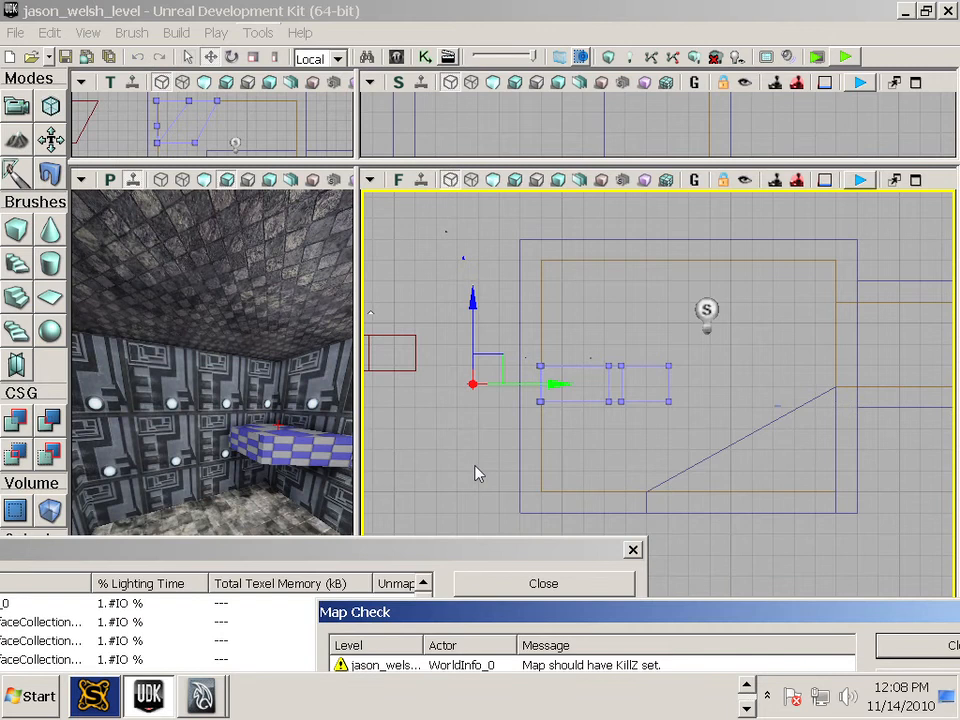
{"action": "left_click", "coordinate": [216, 33]}
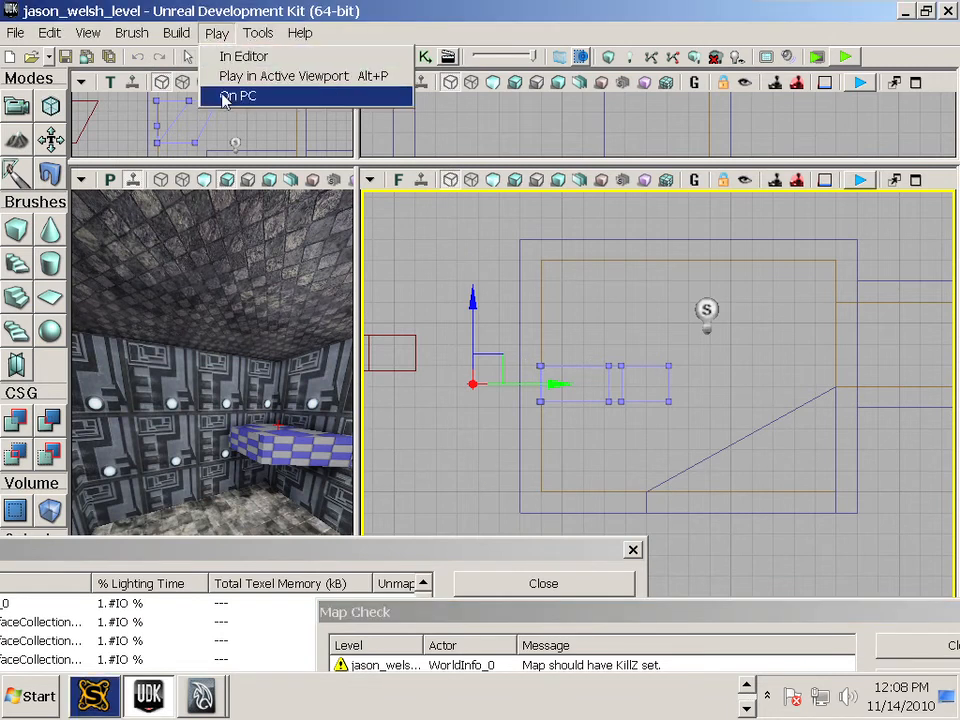
{"action": "left_click", "coordinate": [216, 57]}
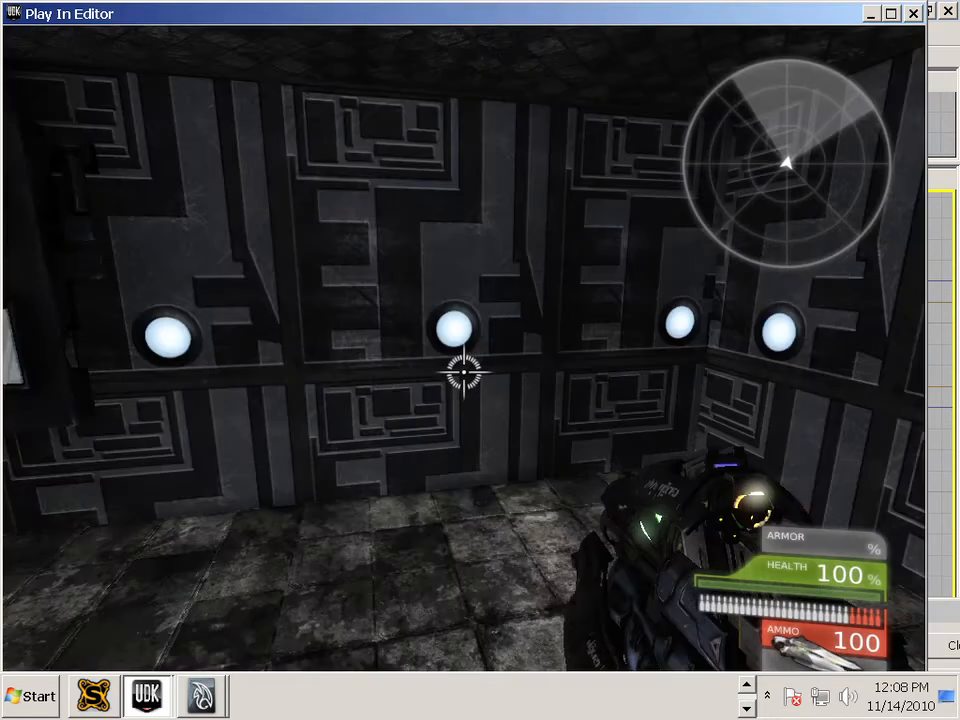
Walk through the corridor into the ramp room, examine the lowered corner ledge from below and above, and end the play test.
{"action": "key", "text": "w"}
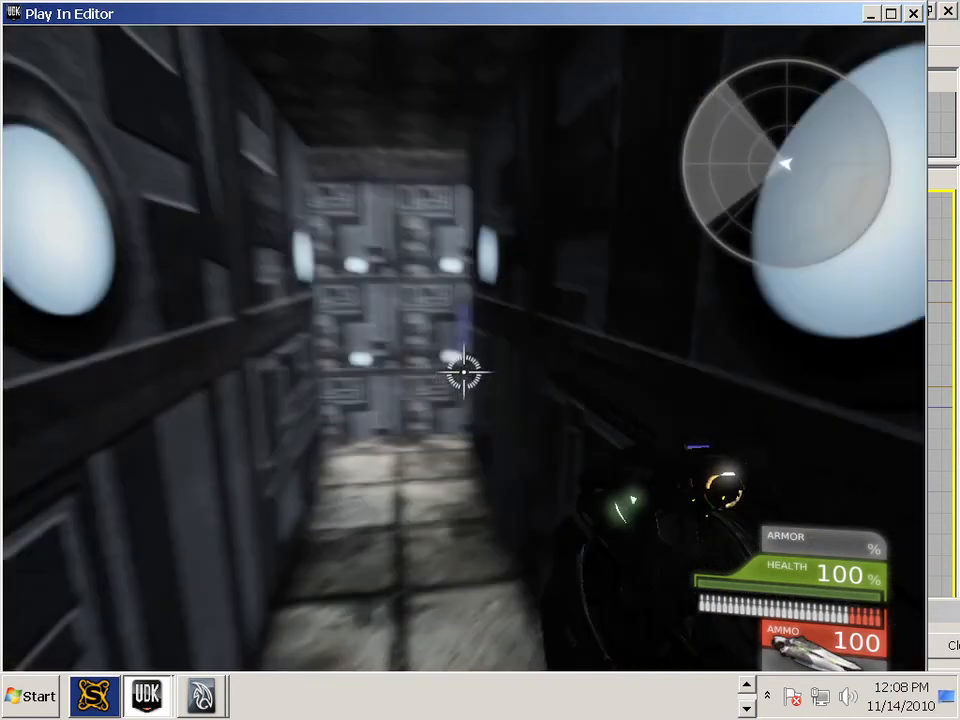
{"action": "key", "text": "w"}
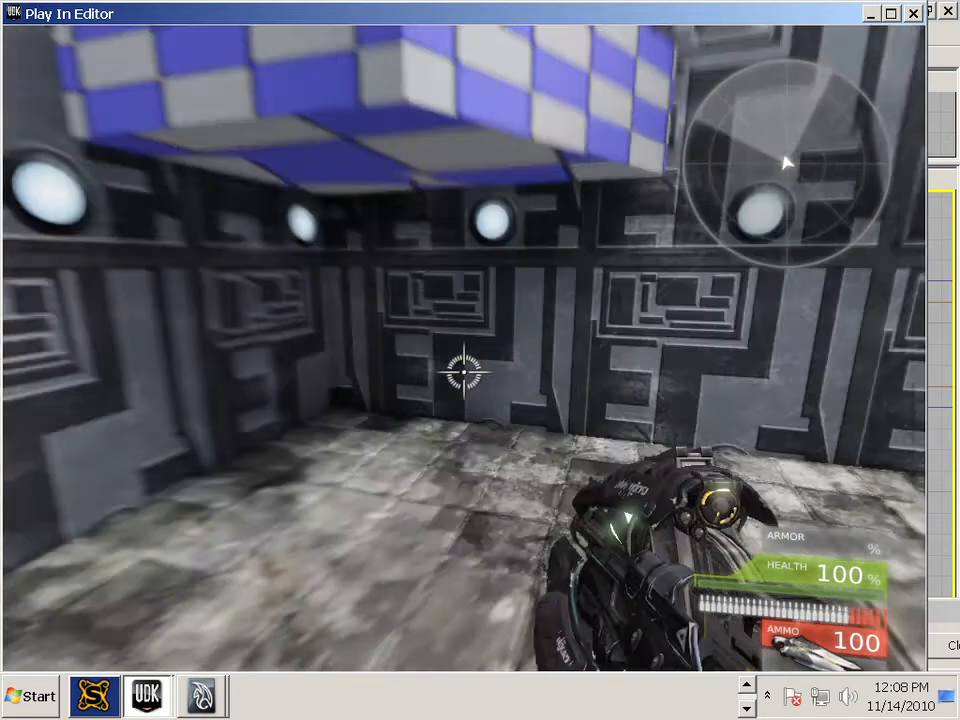
{"action": "key", "text": "s"}
{"action": "key", "text": "w"}
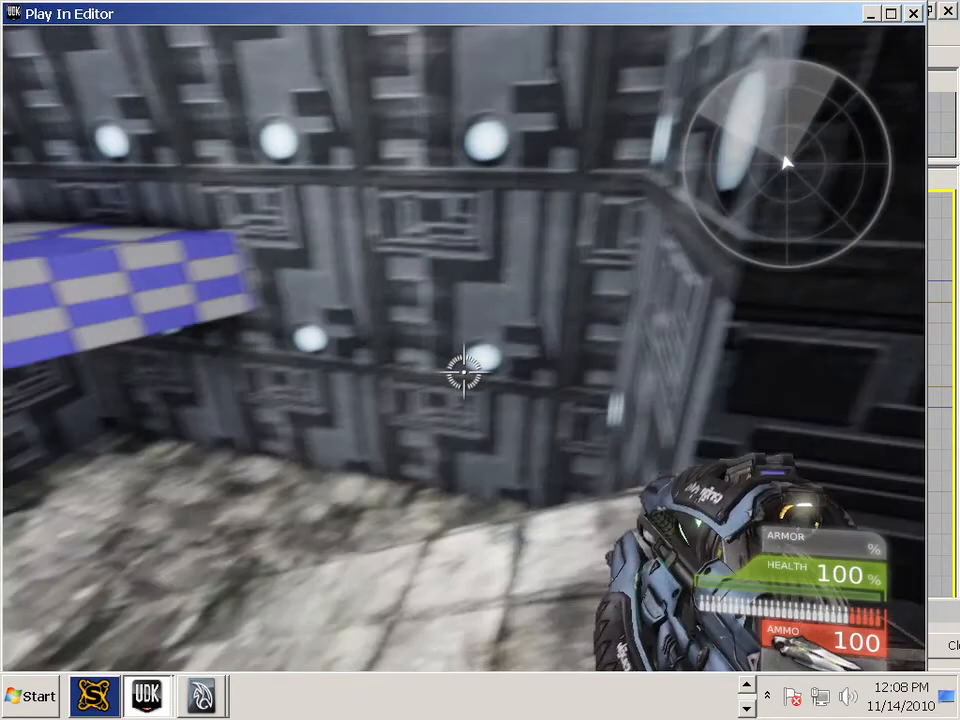
{"action": "key", "text": "s"}
{"action": "key", "text": "w"}
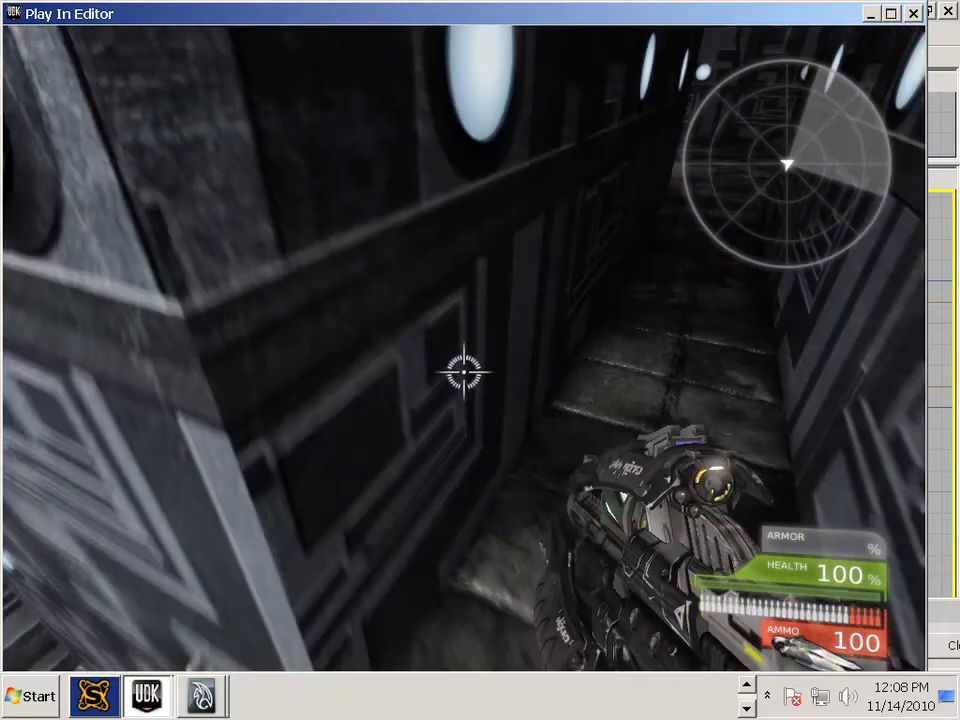
{"action": "key", "text": "w"}
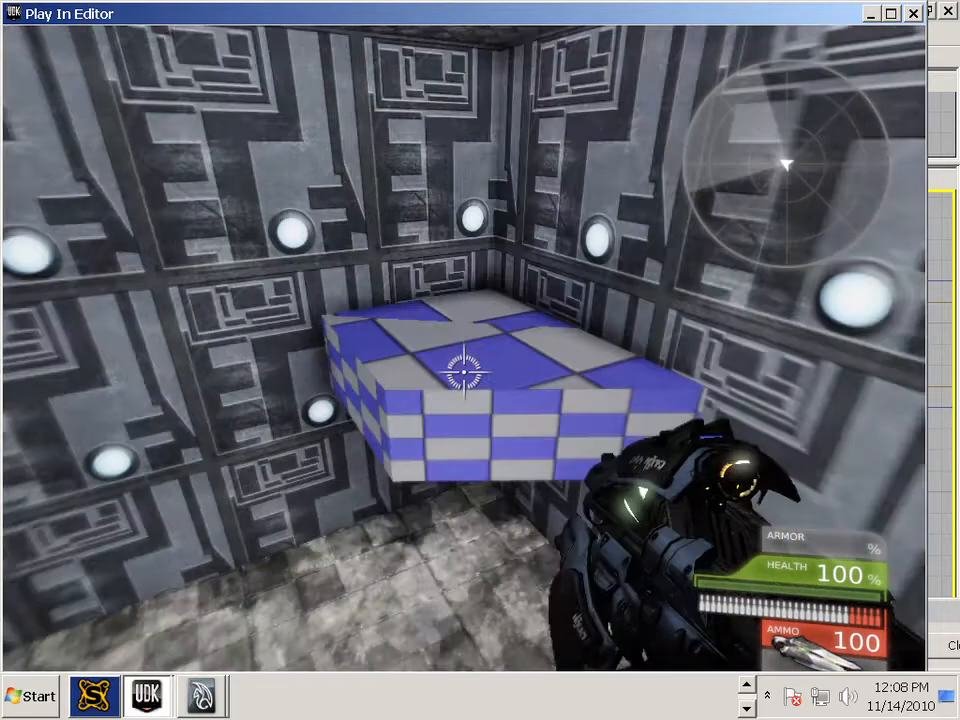
{"action": "key", "text": "w"}
{"action": "key", "text": "s"}
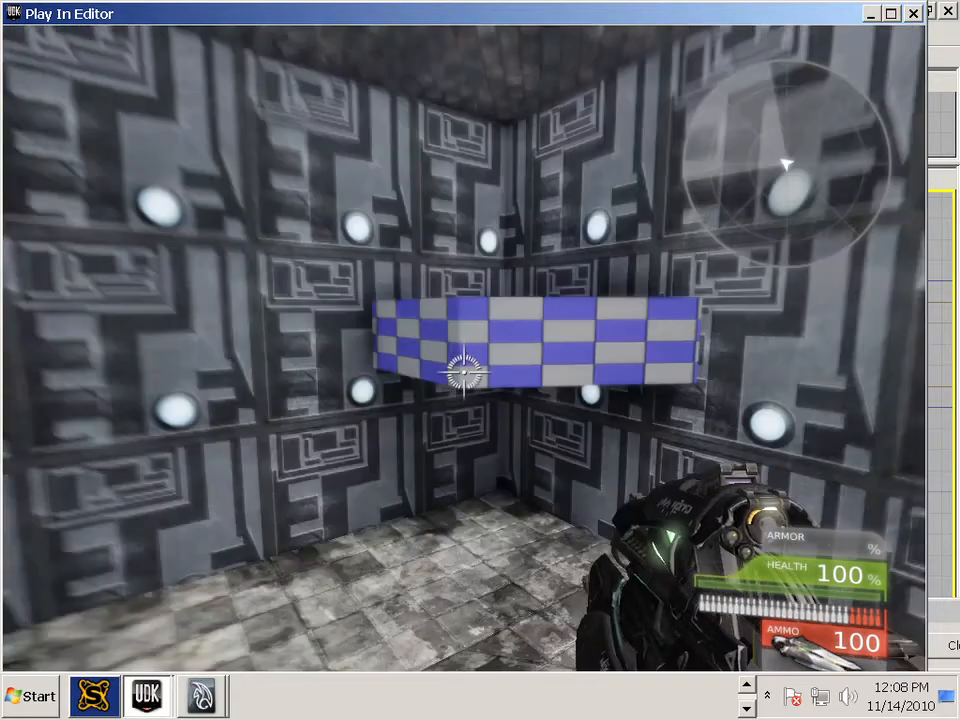
{"action": "key", "text": "s"}
{"action": "key", "text": "Escape"}
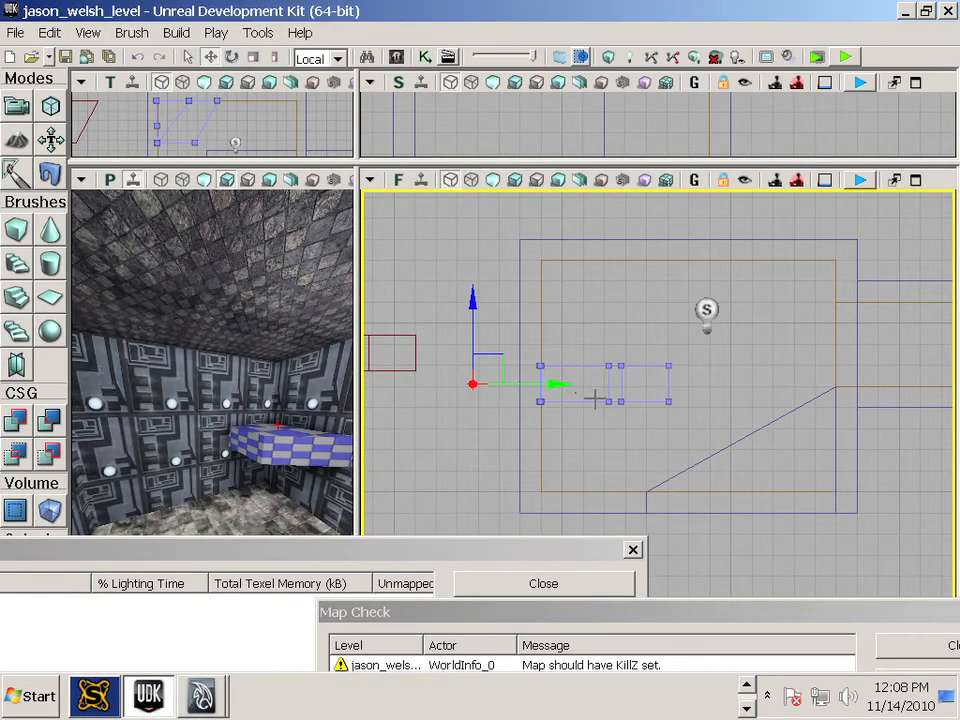
Delete the selected corner ledge brush from the left room.
{"action": "scroll", "coordinate": [596, 401], "scroll_direction": "up", "scroll_amount": 1}
{"action": "scroll", "coordinate": [596, 401], "scroll_direction": "down", "scroll_amount": 1}
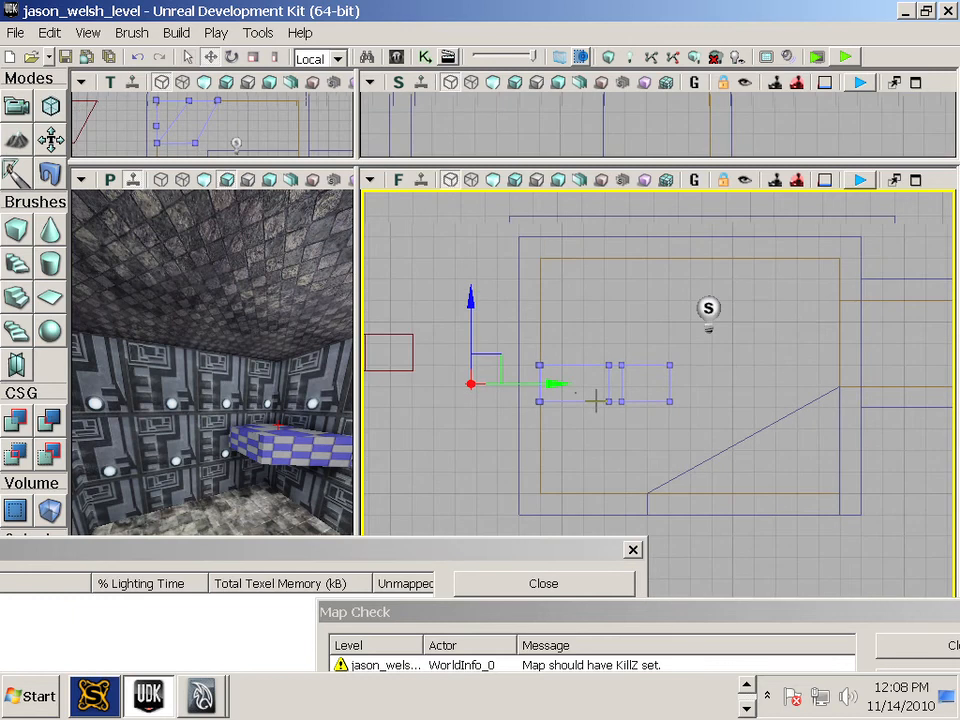
{"action": "key", "text": "Delete"}
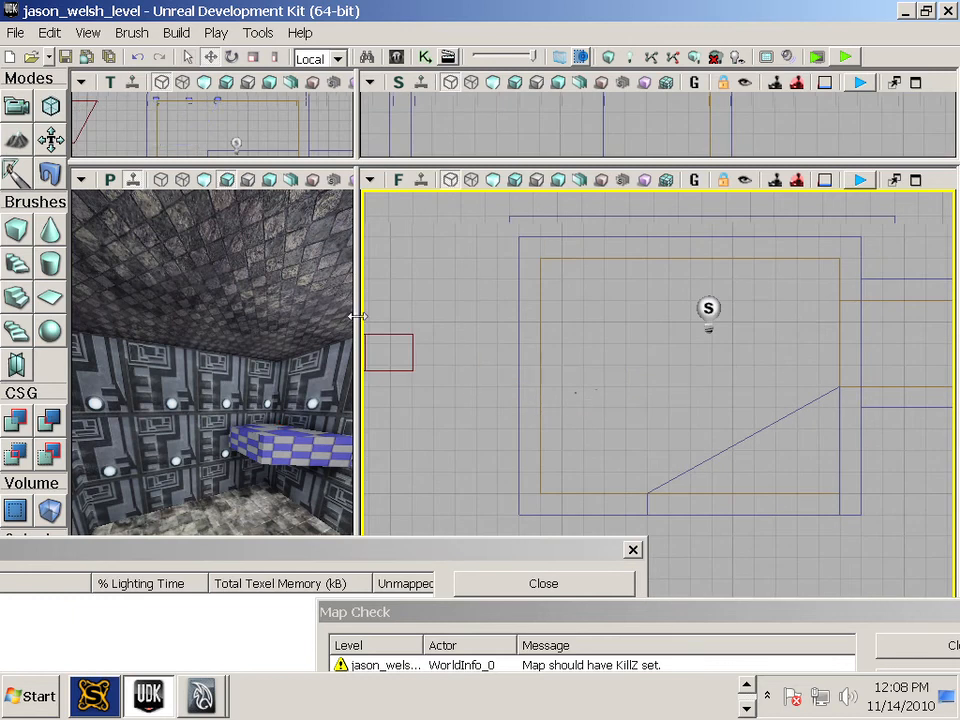
Change the red builder brush to a cube and move it over the left room in the front view.
{"action": "scroll", "coordinate": [452, 372], "scroll_direction": "down", "scroll_amount": 1}
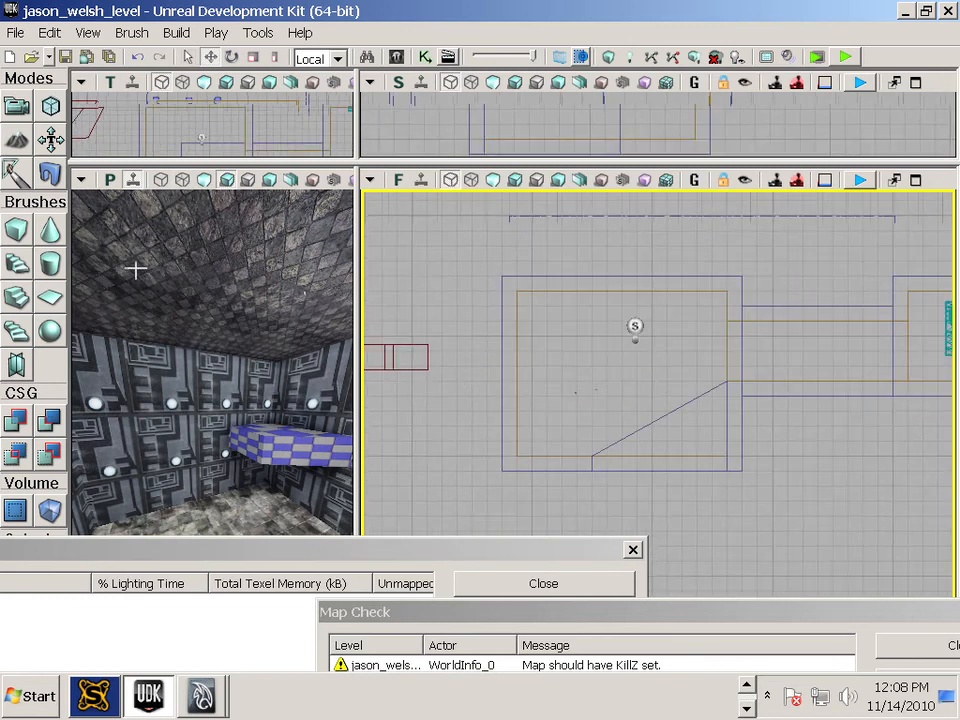
{"action": "left_click", "coordinate": [16, 230]}
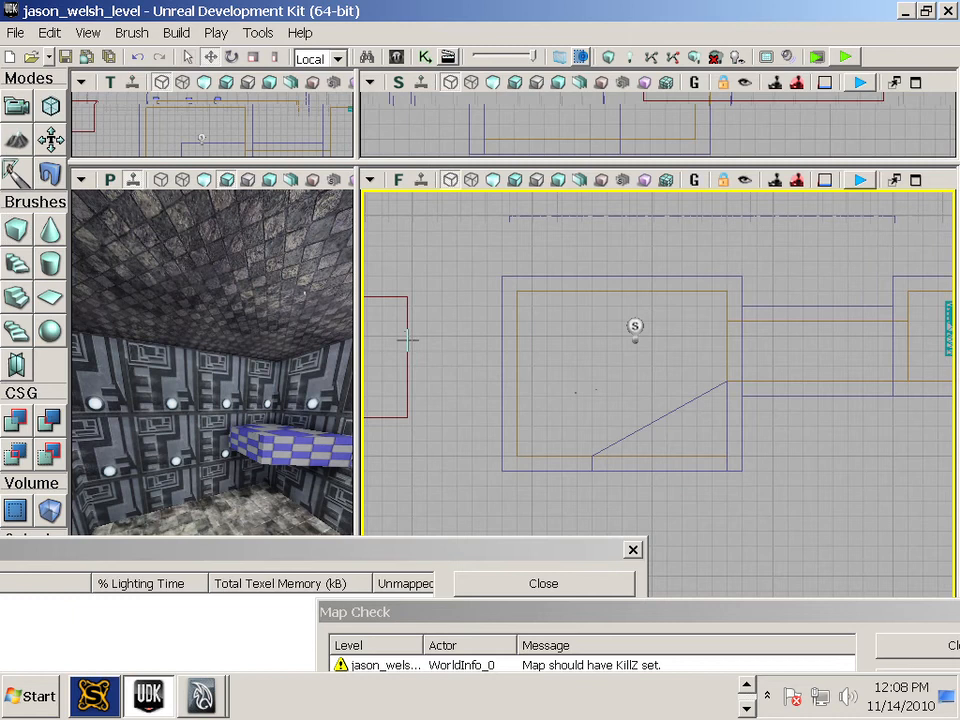
{"action": "right_click", "coordinate": [407, 340]}
{"action": "left_click", "coordinate": [400, 352]}
{"action": "left_click", "coordinate": [407, 357]}
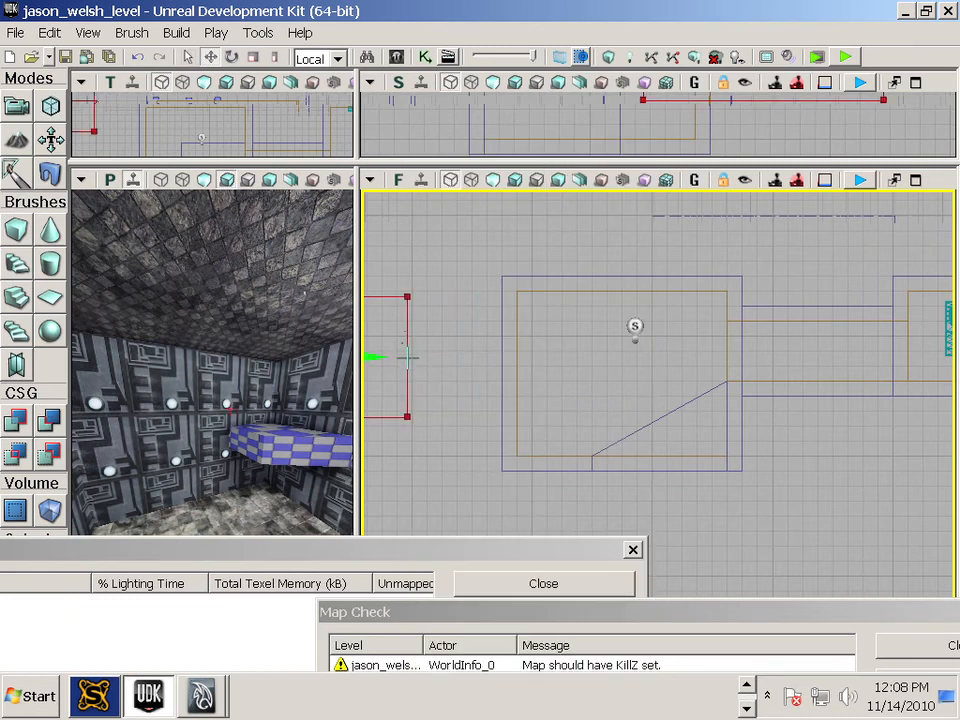
{"action": "mouse_move", "coordinate": [378, 361]}
{"action": "left_mouse_down"}
{"action": "mouse_move", "coordinate": [645, 390]}
{"action": "mouse_move", "coordinate": [622, 388]}
{"action": "left_mouse_up"}
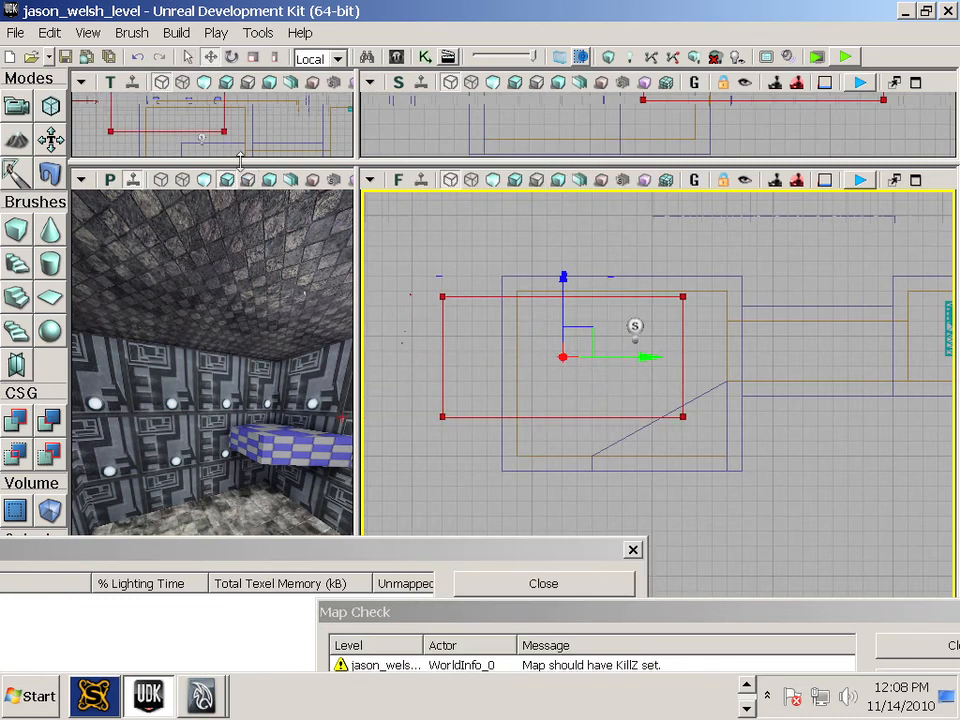
Scale the cube builder brush down along both horizontal axes in the top view to less than half the room's width.
{"action": "left_click_drag", "start_coordinate": [240, 160], "coordinate": [233, 427]}
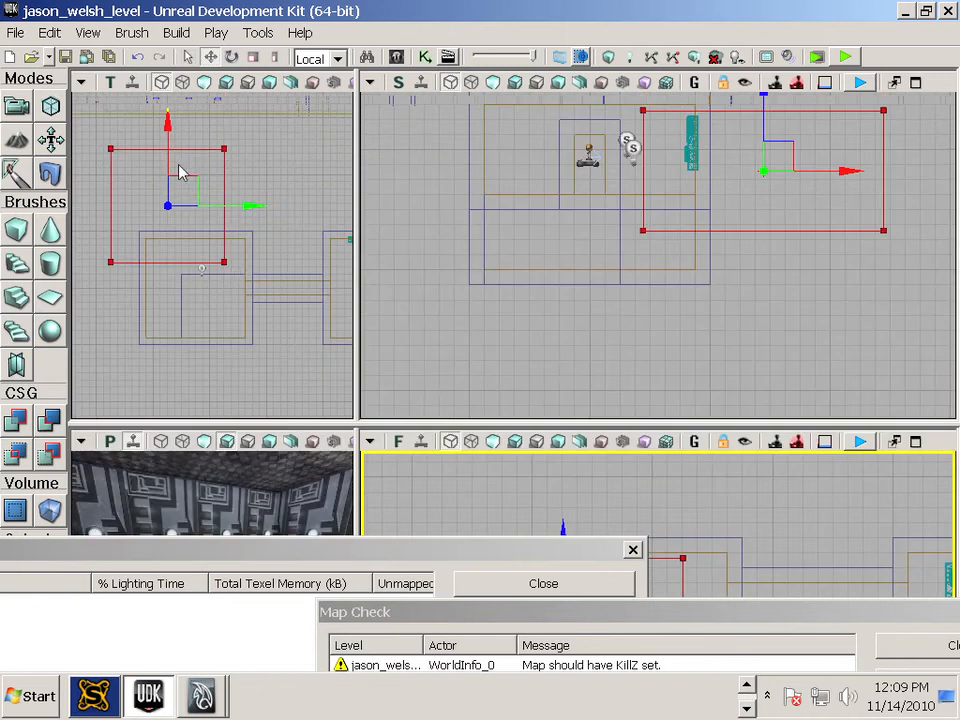
{"action": "left_click", "coordinate": [275, 58]}
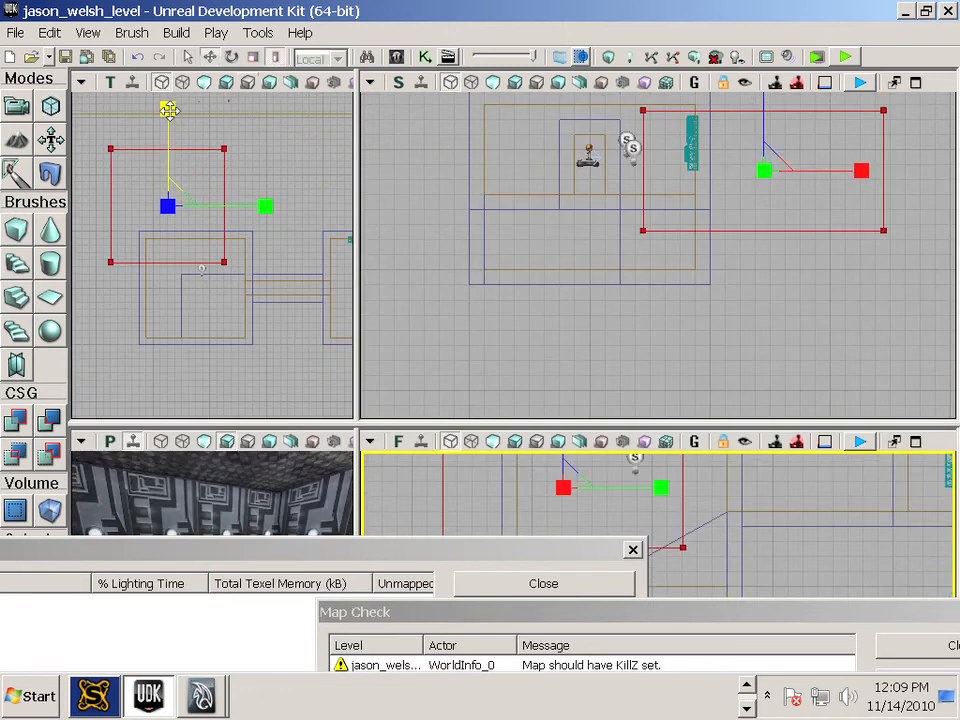
{"action": "mouse_move", "coordinate": [169, 108]}
{"action": "left_mouse_down"}
{"action": "mouse_move", "coordinate": [232, 176]}
{"action": "mouse_move", "coordinate": [245, 205]}
{"action": "mouse_move", "coordinate": [231, 205]}
{"action": "left_mouse_up"}
{"action": "left_click_drag", "start_coordinate": [118, 196], "coordinate": [112, 194]}
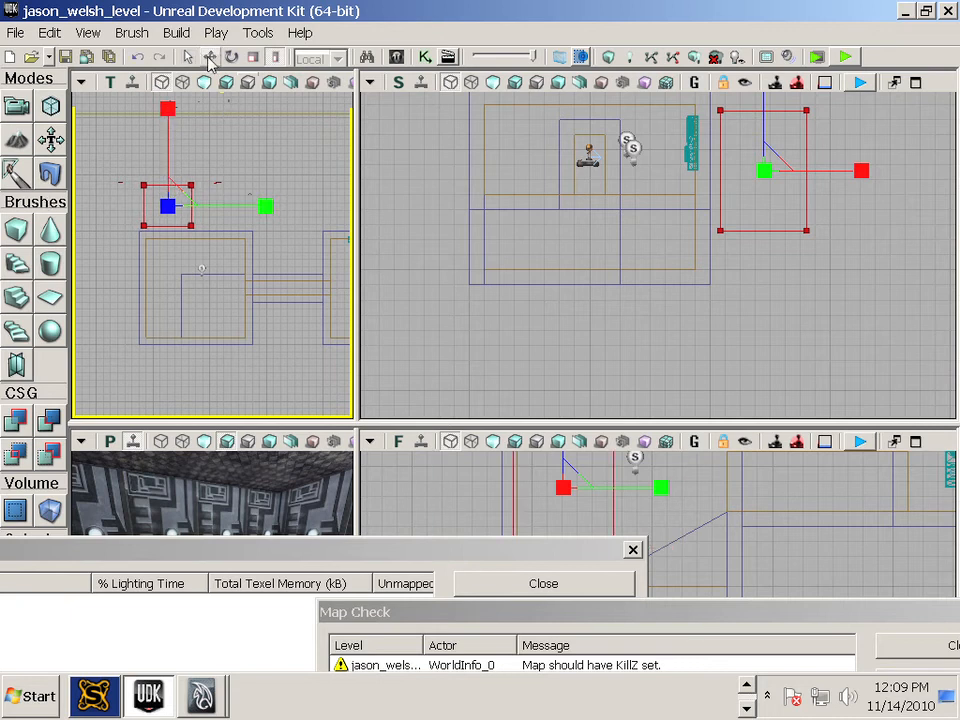
Rotate the builder brush slightly clockwise in the top view and move it over the left room's upper-left corner.
{"action": "key", "text": "space"}
{"action": "mouse_move", "coordinate": [235, 150]}
{"action": "left_mouse_down"}
{"action": "mouse_move", "coordinate": [248, 178]}
{"action": "mouse_move", "coordinate": [226, 144]}
{"action": "mouse_move", "coordinate": [250, 192]}
{"action": "mouse_move", "coordinate": [222, 268]}
{"action": "mouse_move", "coordinate": [243, 240]}
{"action": "mouse_move", "coordinate": [242, 161]}
{"action": "left_mouse_up"}
{"action": "key", "text": "space"}
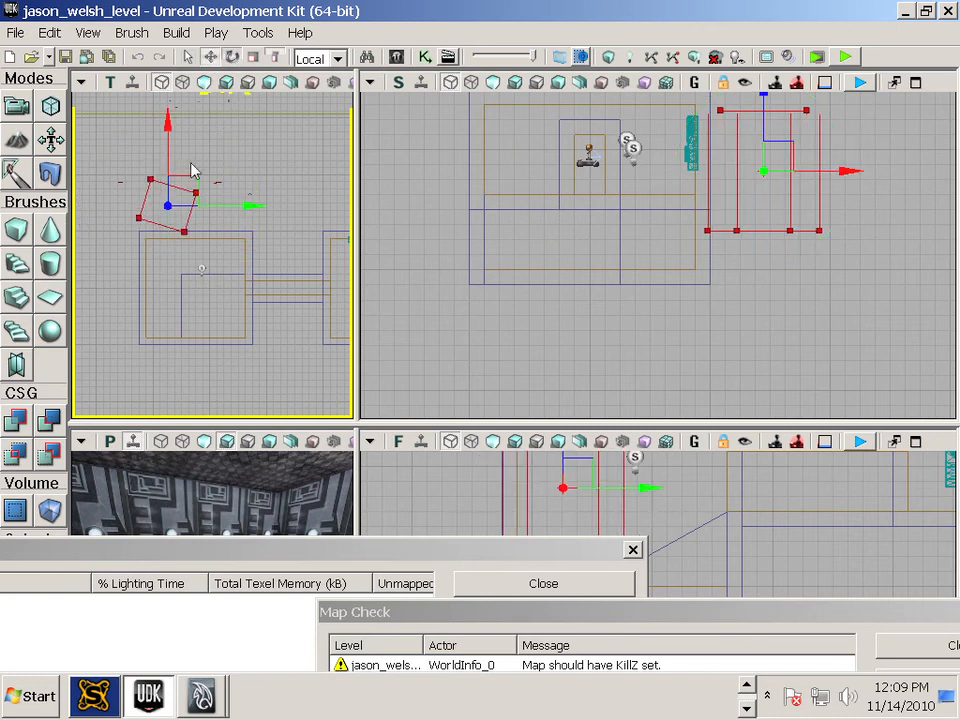
{"action": "left_click_drag", "start_coordinate": [163, 213], "coordinate": [158, 232]}
{"action": "left_click_drag", "start_coordinate": [172, 127], "coordinate": [165, 162]}
{"action": "left_click_drag", "start_coordinate": [240, 256], "coordinate": [232, 256]}
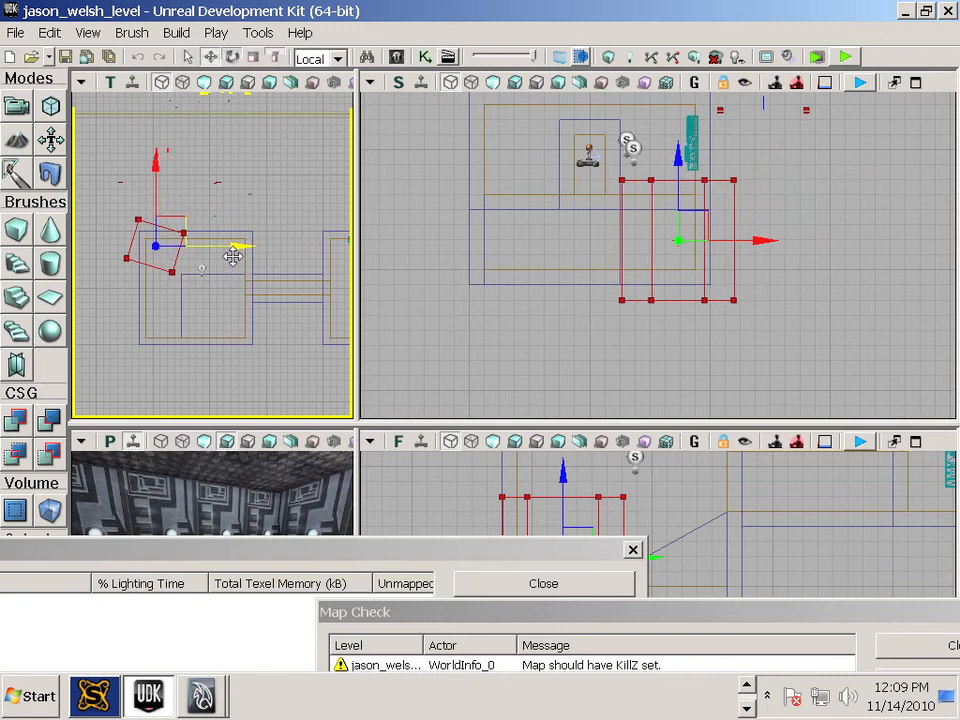
Move the lighting results window aside and scale the builder brush down vertically into a thin slab in the front view.
{"action": "left_click", "coordinate": [505, 555]}
{"action": "left_click_drag", "start_coordinate": [505, 555], "coordinate": [195, 546]}
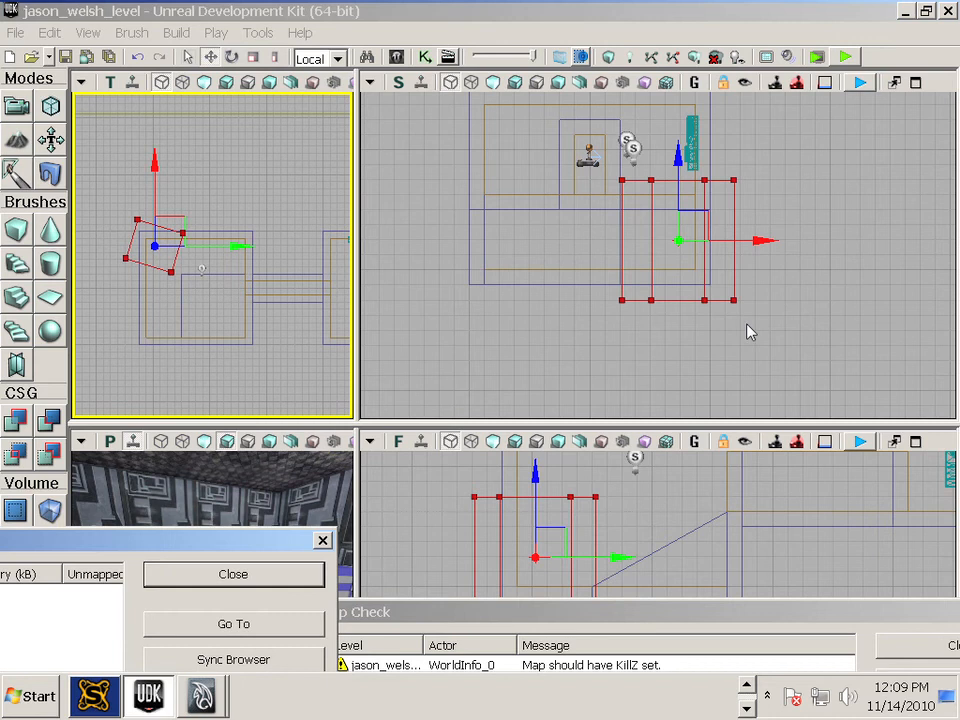
{"action": "left_click_drag", "start_coordinate": [622, 425], "coordinate": [622, 165]}
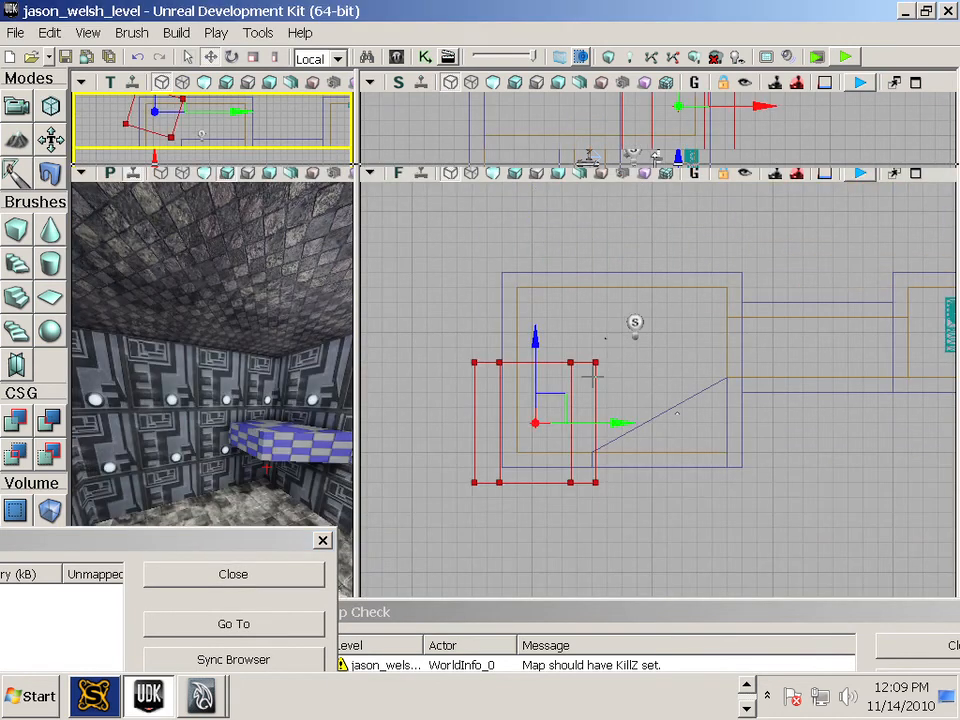
{"action": "left_click", "coordinate": [275, 58]}
{"action": "left_click_drag", "start_coordinate": [531, 322], "coordinate": [531, 380]}
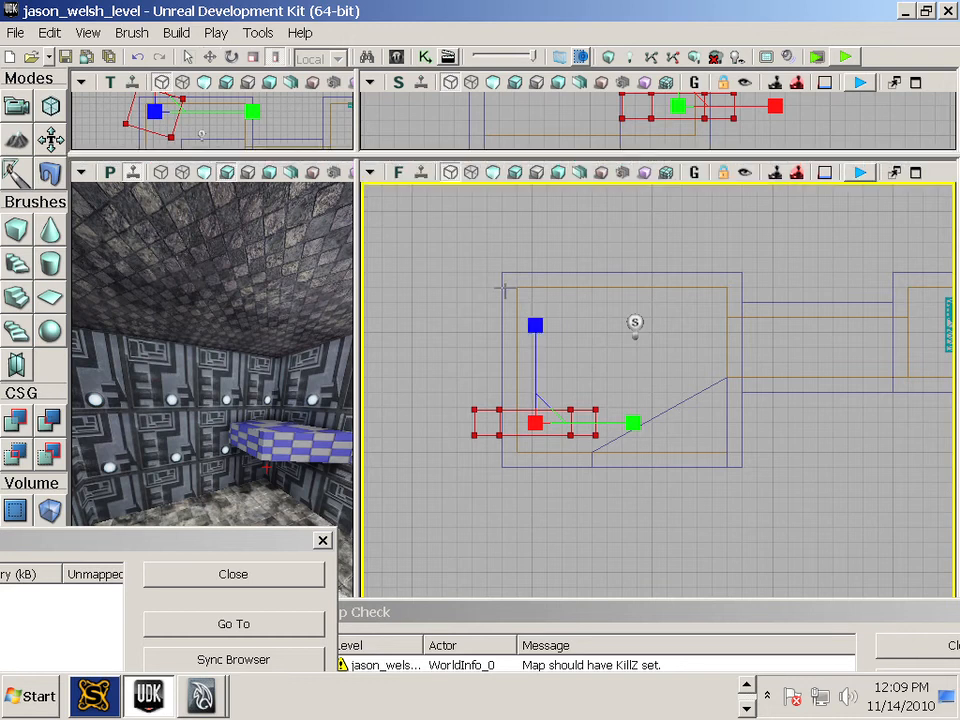
Raise the slab-shaped builder brush to about the room's mid-height and nudge it slightly outward at the corner in the top view.
{"action": "left_click", "coordinate": [215, 60]}
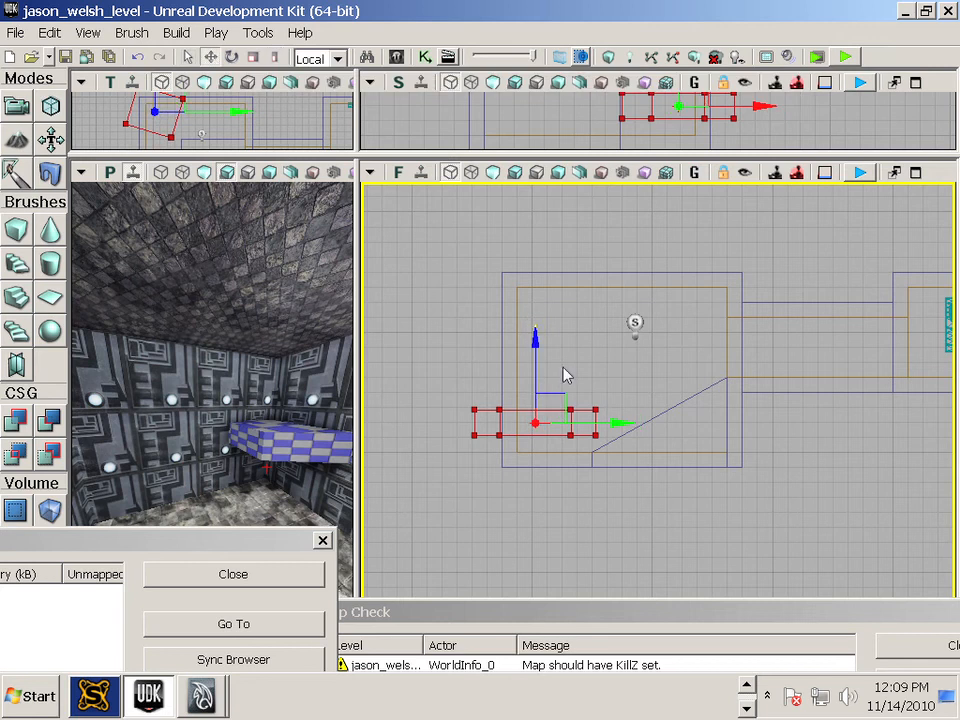
{"action": "left_click_drag", "start_coordinate": [536, 336], "coordinate": [540, 288]}
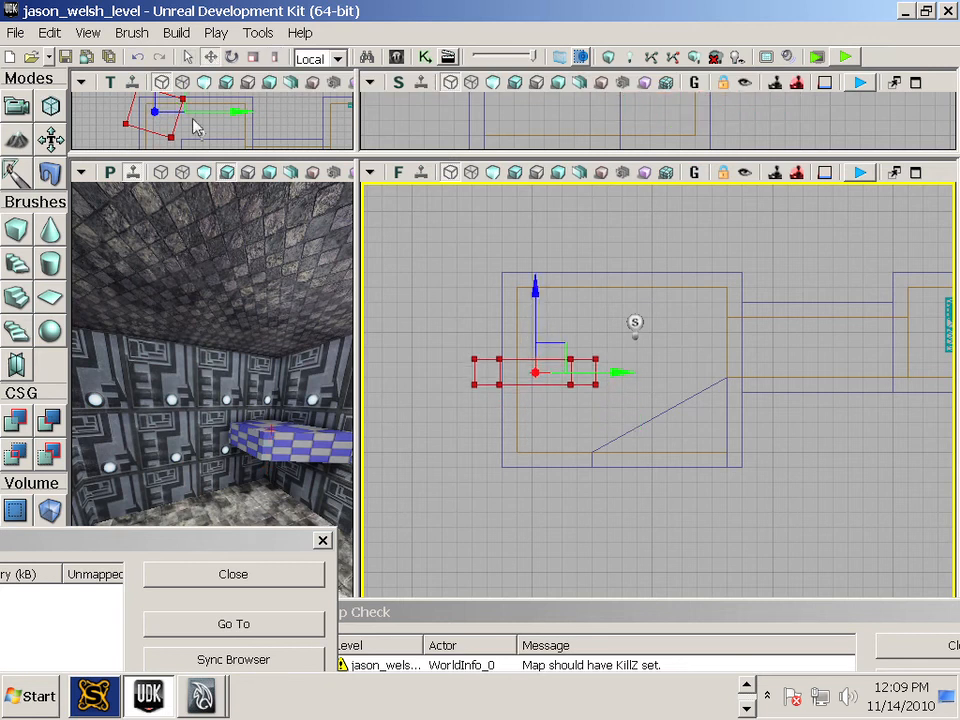
{"action": "left_click_drag", "start_coordinate": [198, 157], "coordinate": [190, 480]}
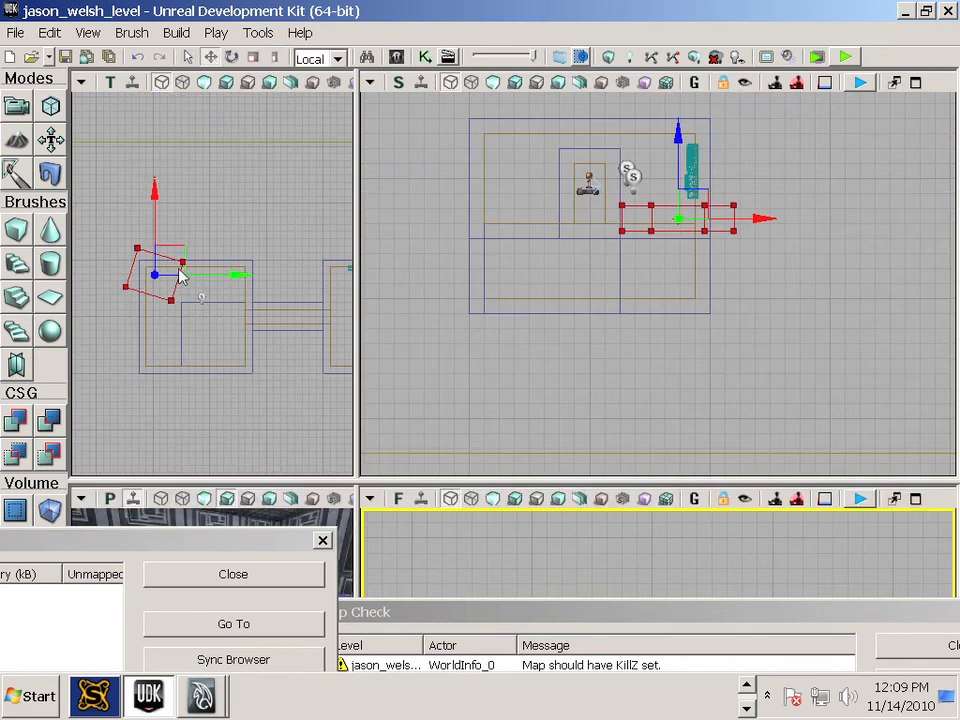
{"action": "mouse_move", "coordinate": [157, 268]}
{"action": "left_mouse_down"}
{"action": "mouse_move", "coordinate": [247, 284]}
{"action": "mouse_move", "coordinate": [159, 474]}
{"action": "left_mouse_up"}
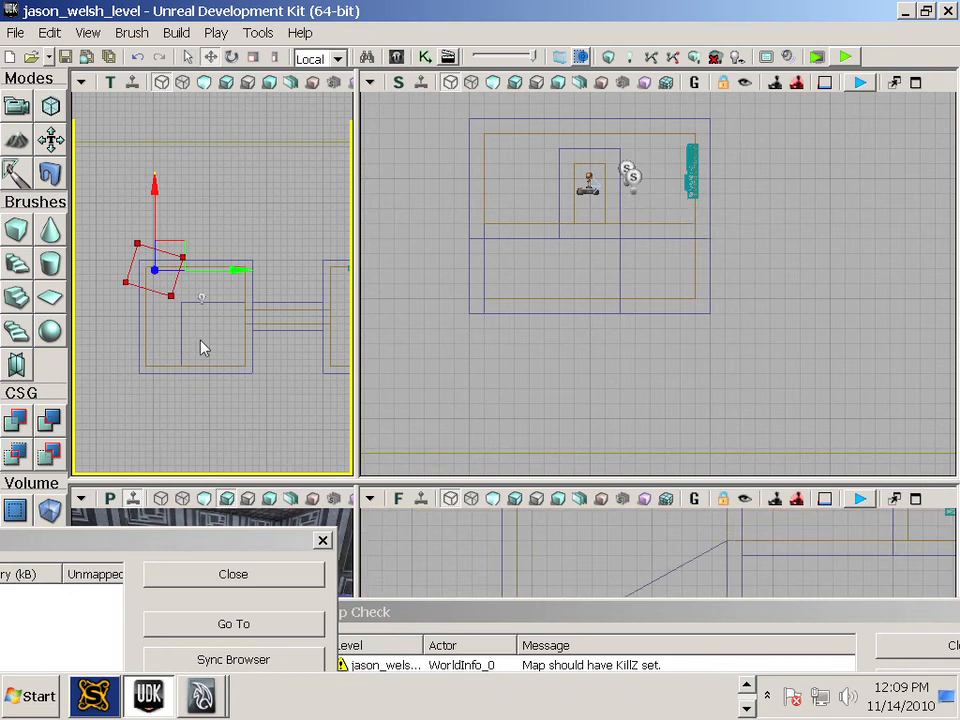
{"action": "scroll", "coordinate": [204, 330], "scroll_direction": "up", "scroll_amount": 2}
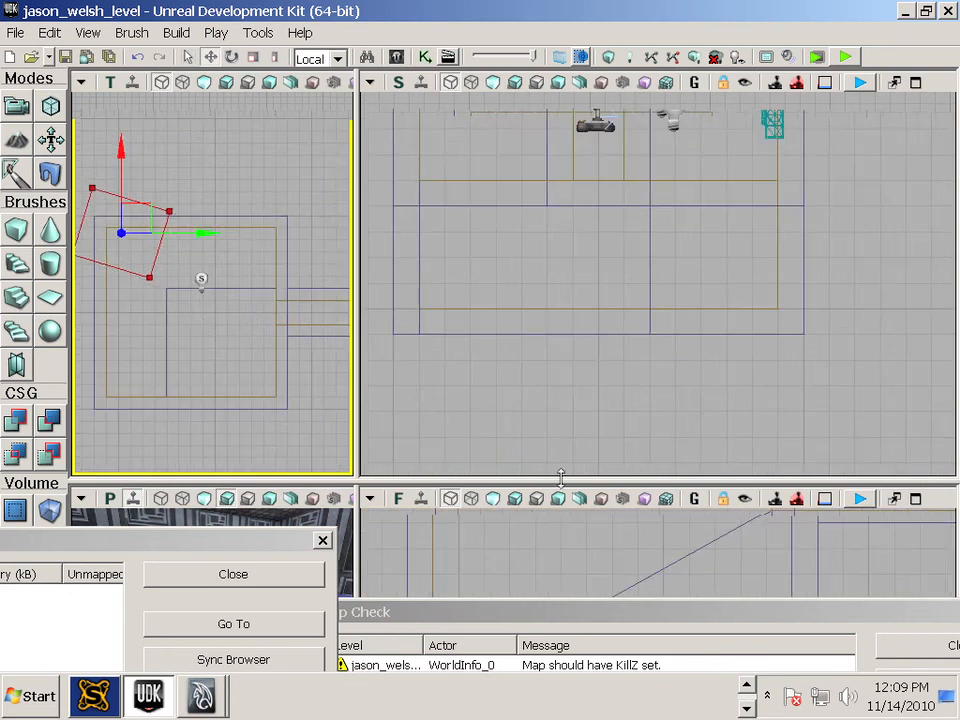
{"action": "left_click_drag", "start_coordinate": [560, 478], "coordinate": [560, 215]}
{"action": "scroll", "coordinate": [583, 379], "scroll_direction": "down", "scroll_amount": 4}
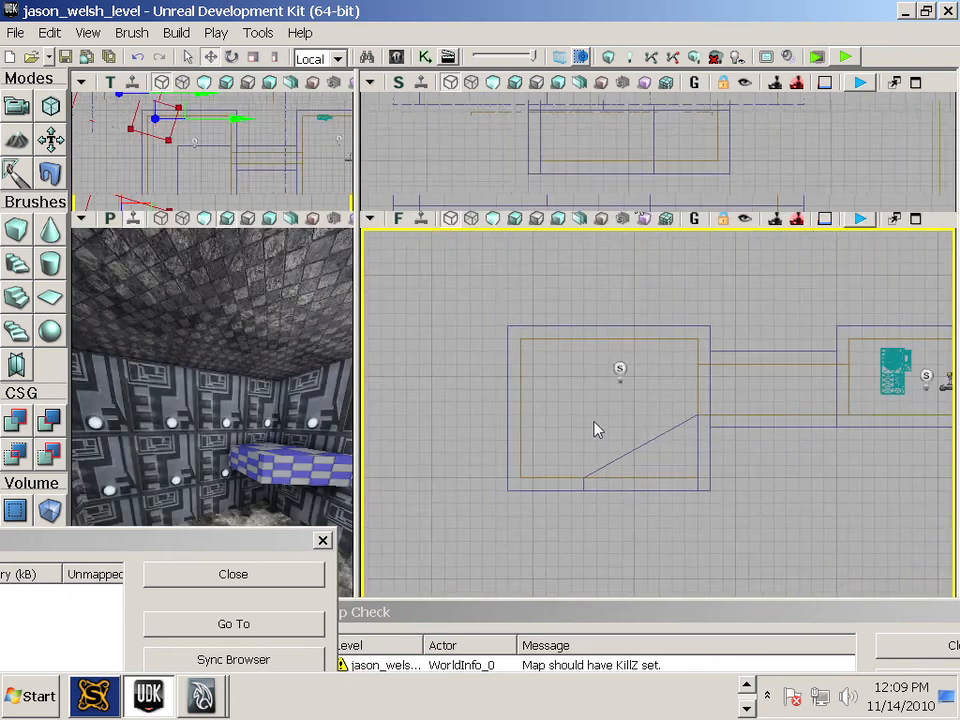
{"action": "scroll", "coordinate": [595, 430], "scroll_direction": "down", "scroll_amount": 3}
{"action": "left_click_drag", "start_coordinate": [574, 251], "coordinate": [562, 342]}
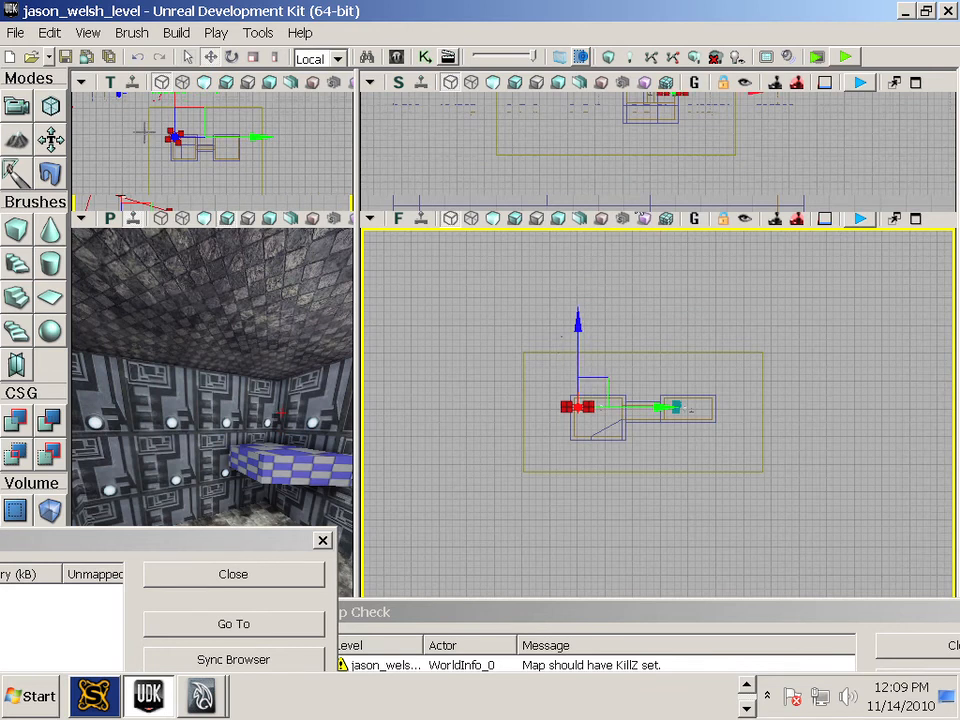
{"action": "scroll", "coordinate": [195, 180], "scroll_direction": "up", "scroll_amount": 1}
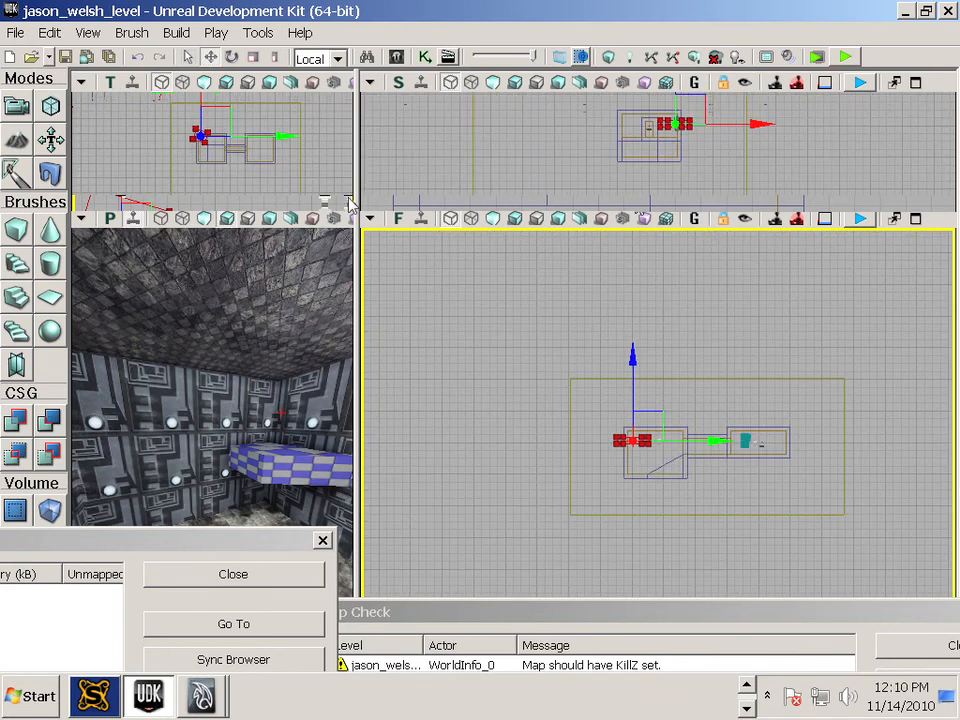
{"action": "left_click_drag", "start_coordinate": [348, 198], "coordinate": [313, 484]}
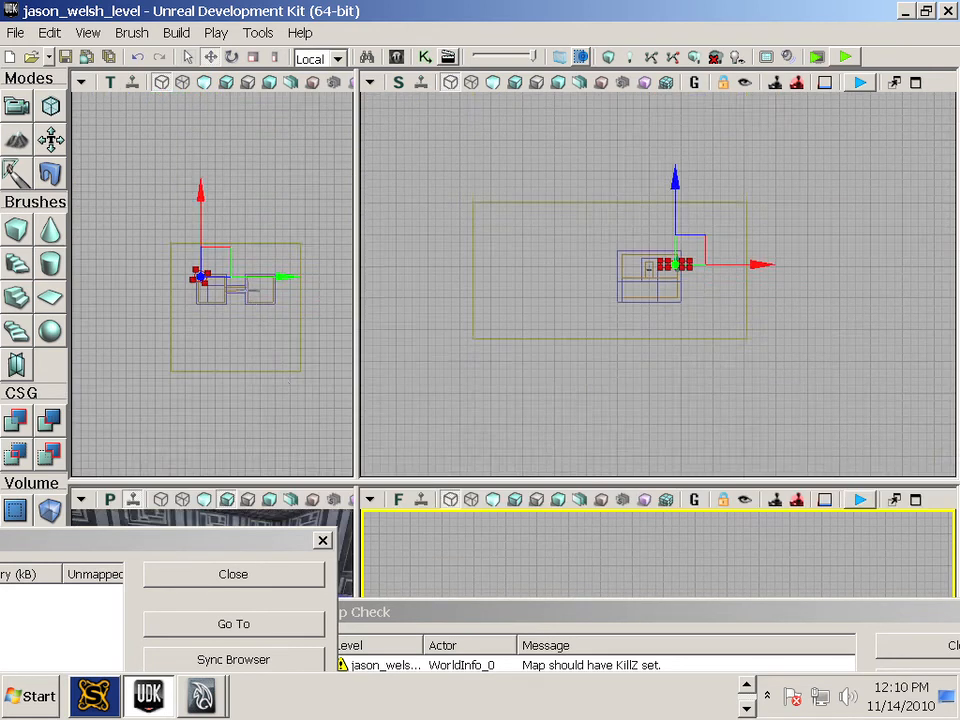
{"action": "scroll", "coordinate": [240, 290], "scroll_direction": "up", "scroll_amount": 4}
{"action": "scroll", "coordinate": [240, 290], "scroll_direction": "up", "scroll_amount": 5}
{"action": "scroll", "coordinate": [276, 292], "scroll_direction": "down", "scroll_amount": 5}
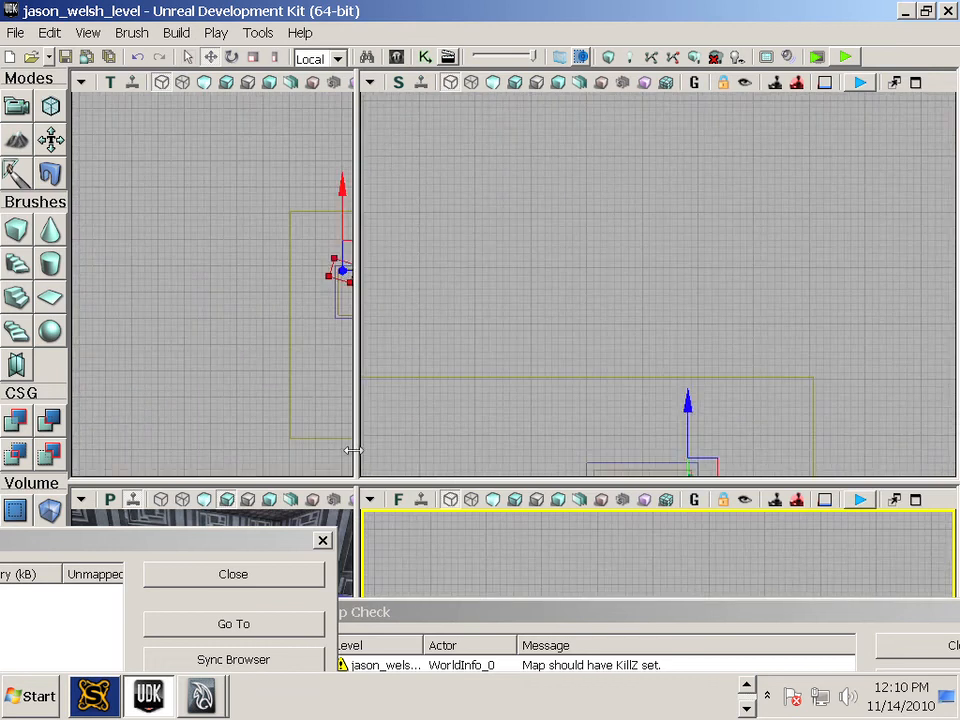
Widen the top viewport around the builder brush and switch to geometry editing with World coordinates.
{"action": "left_click_drag", "start_coordinate": [358, 451], "coordinate": [759, 440]}
{"action": "scroll", "coordinate": [546, 390], "scroll_direction": "down", "scroll_amount": 6}
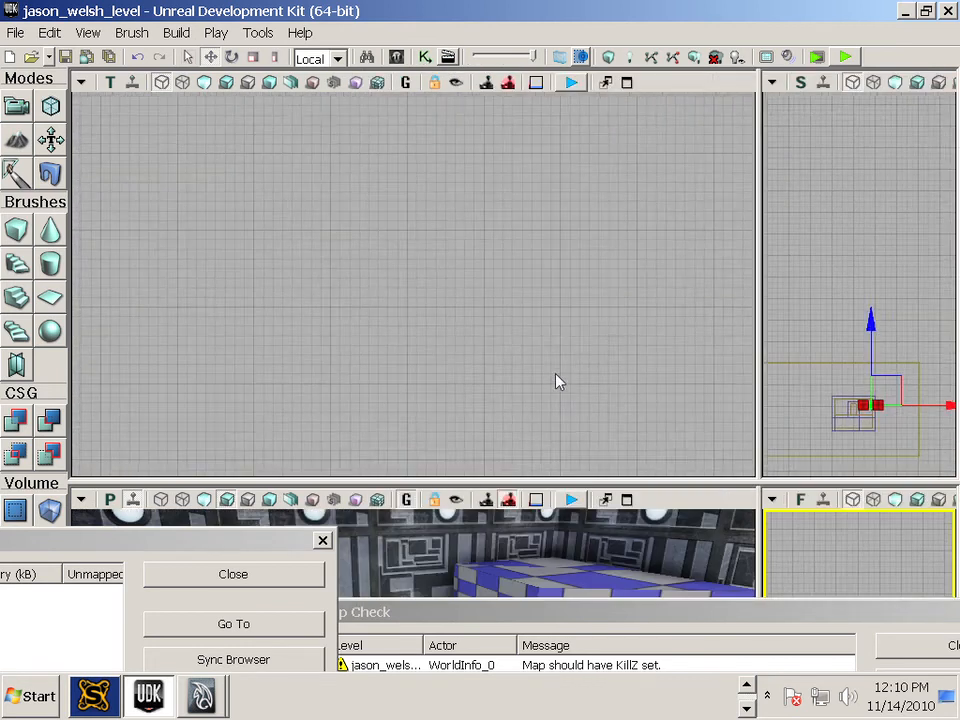
{"action": "mouse_move", "coordinate": [668, 350]}
{"action": "left_mouse_down"}
{"action": "mouse_move", "coordinate": [606, 343]}
{"action": "mouse_move", "coordinate": [105, 361]}
{"action": "left_mouse_up"}
{"action": "scroll", "coordinate": [501, 247], "scroll_direction": "up", "scroll_amount": 8}
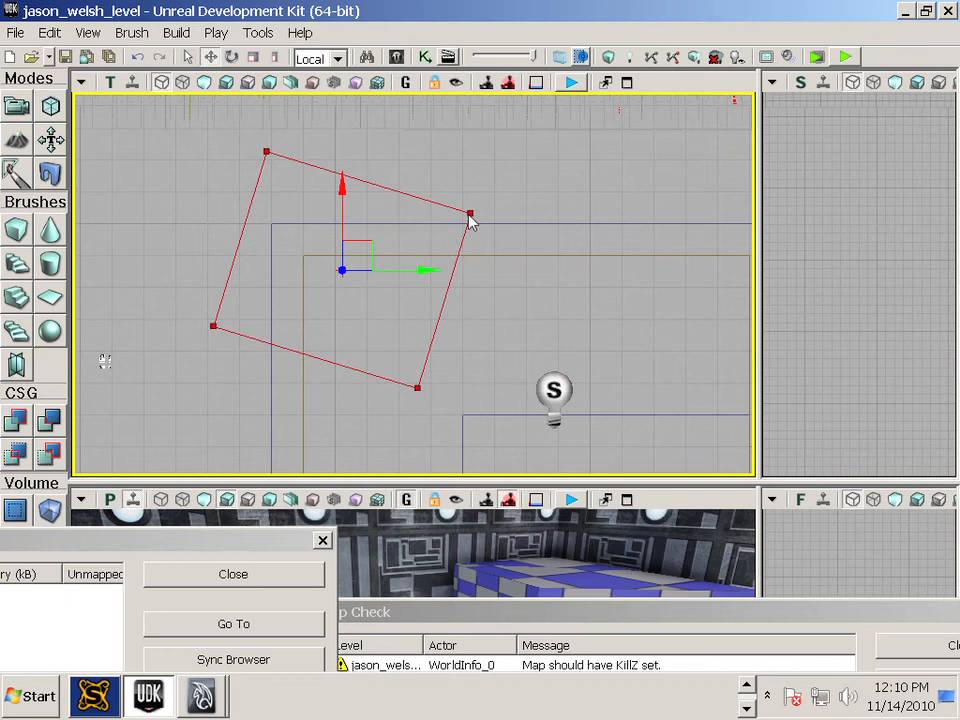
{"action": "left_click", "coordinate": [330, 58]}
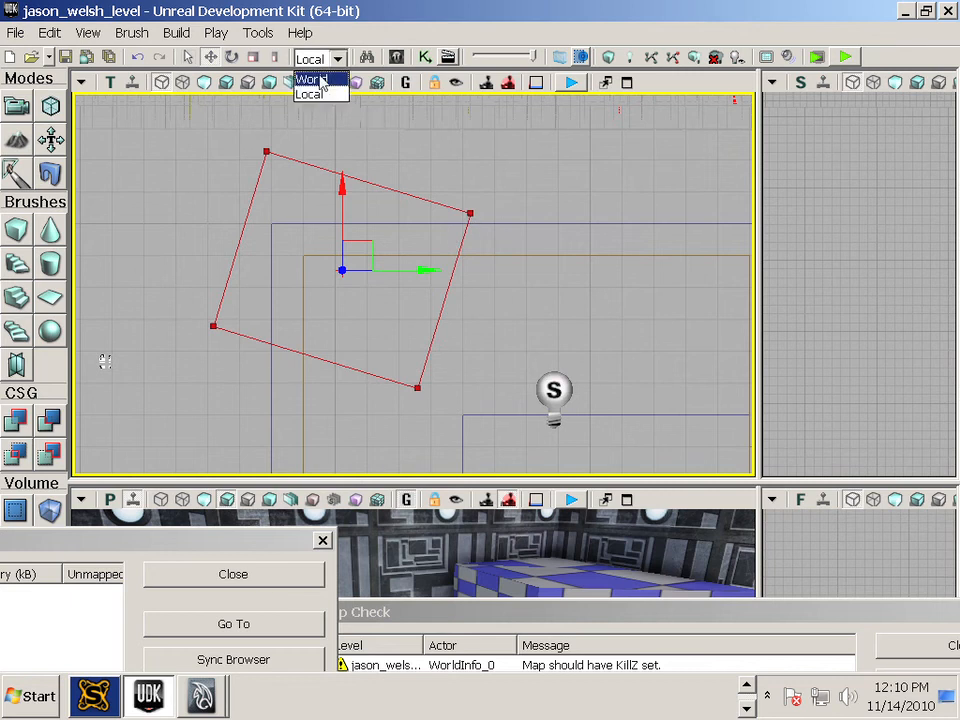
{"action": "left_click", "coordinate": [310, 73]}
{"action": "left_click", "coordinate": [55, 106]}
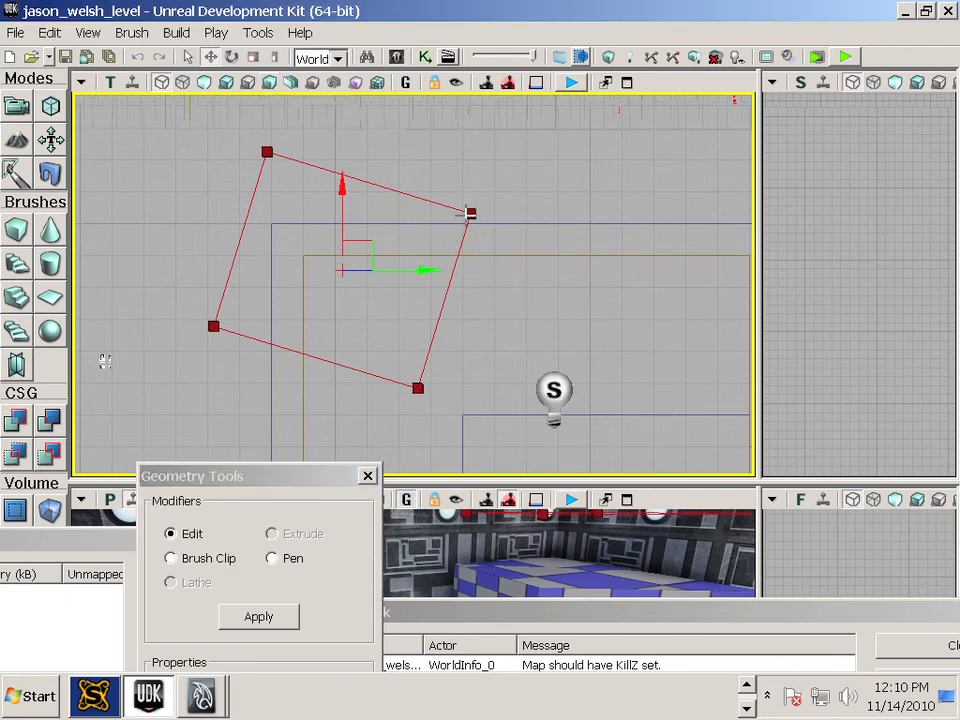
In the top view, move the brush's upper two vertices onto the left room's inner upper wall line, the left one at the corner.
{"action": "left_click", "coordinate": [470, 213]}
{"action": "left_click_drag", "start_coordinate": [468, 206], "coordinate": [468, 219]}
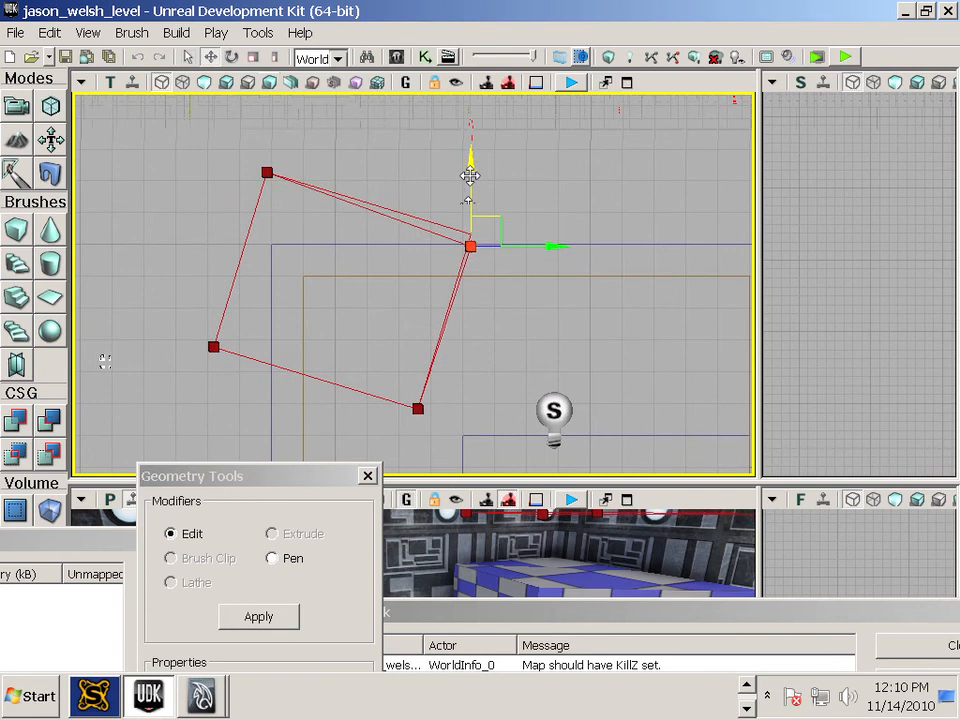
{"action": "left_click", "coordinate": [265, 173]}
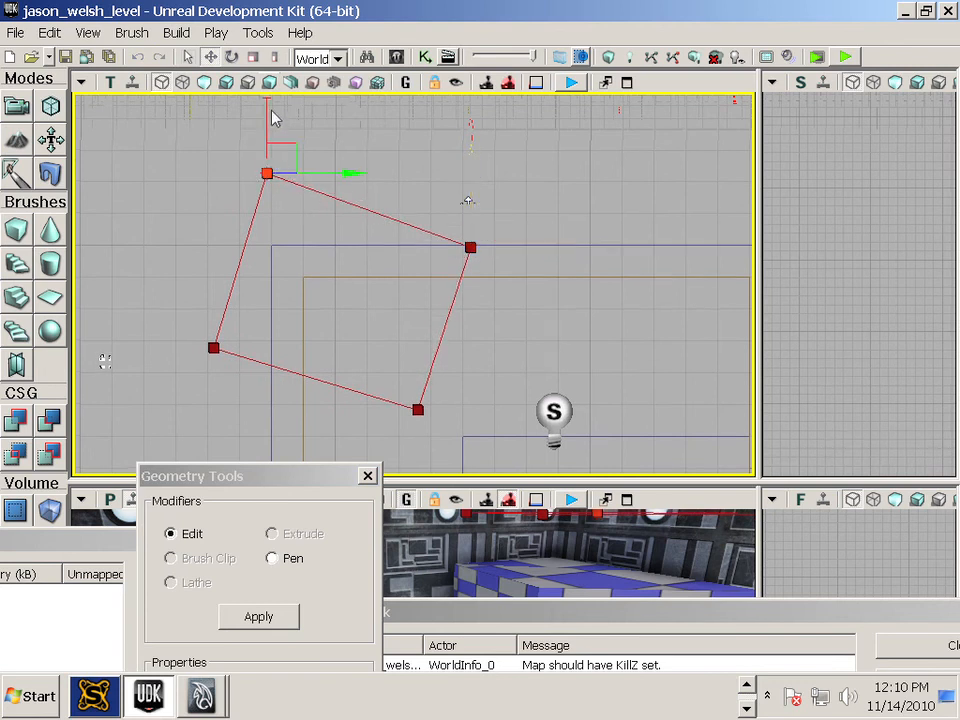
{"action": "left_click_drag", "start_coordinate": [272, 111], "coordinate": [247, 197]}
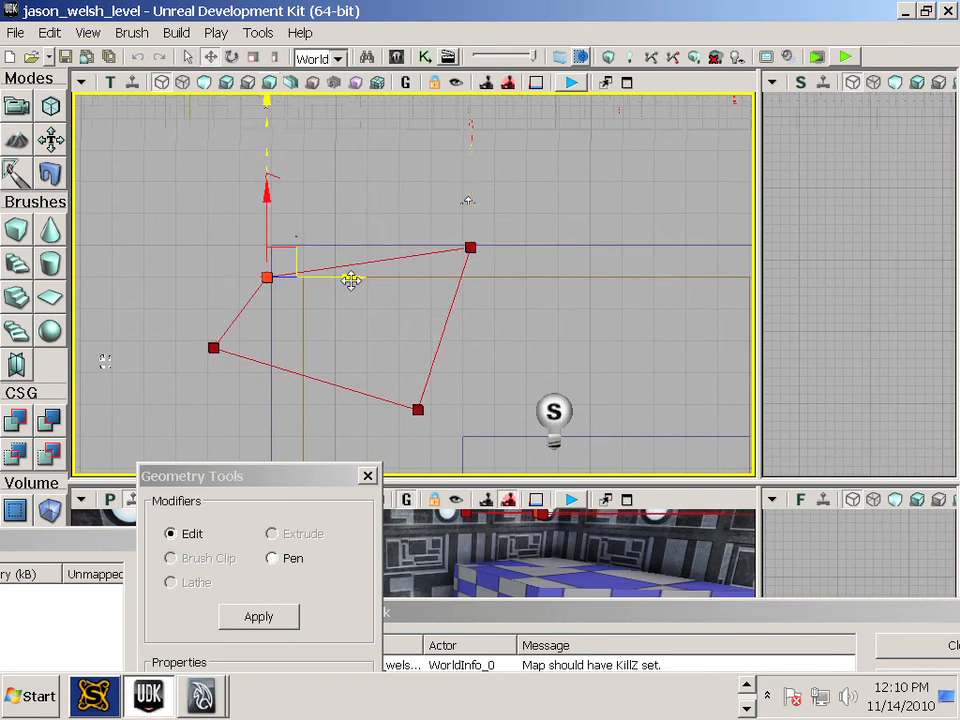
{"action": "left_click_drag", "start_coordinate": [350, 280], "coordinate": [375, 285]}
{"action": "left_click", "coordinate": [470, 247]}
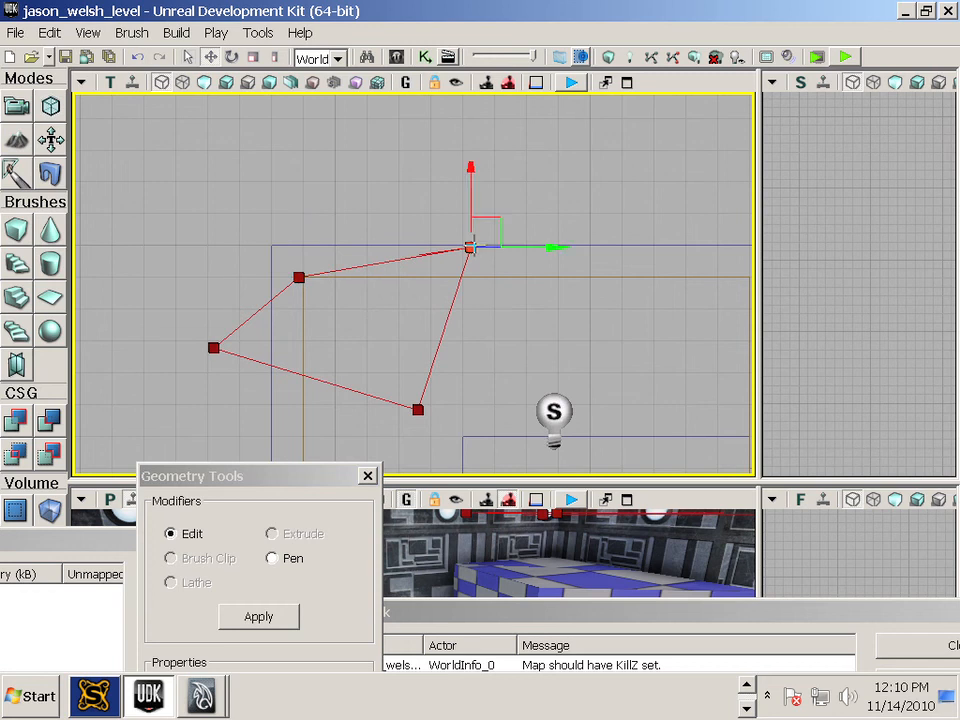
{"action": "left_click_drag", "start_coordinate": [472, 161], "coordinate": [469, 187]}
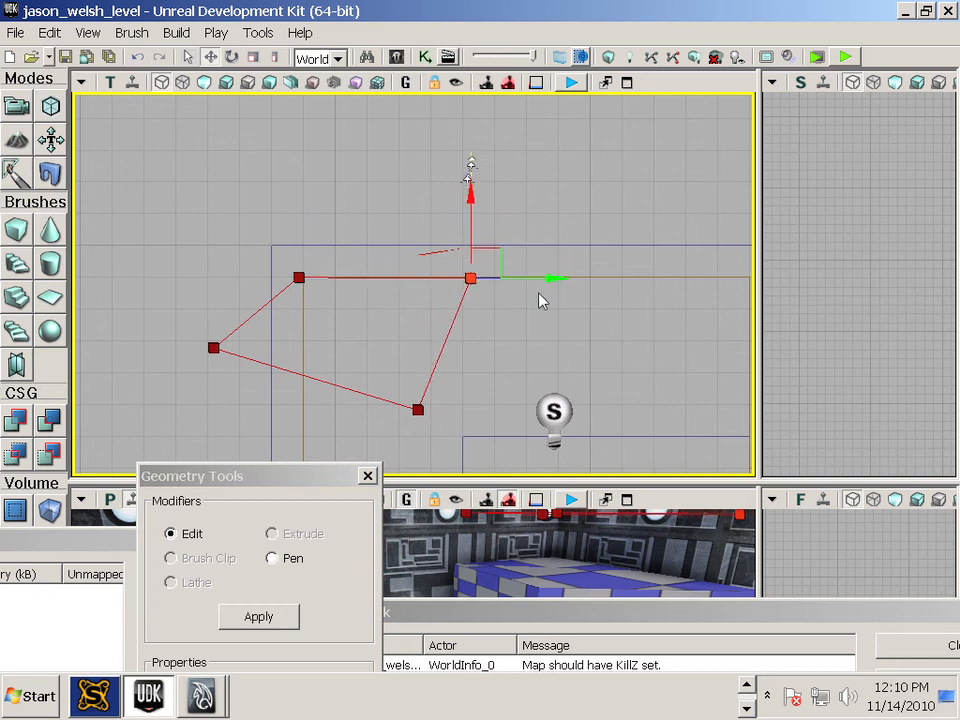
{"action": "left_click_drag", "start_coordinate": [556, 280], "coordinate": [549, 280]}
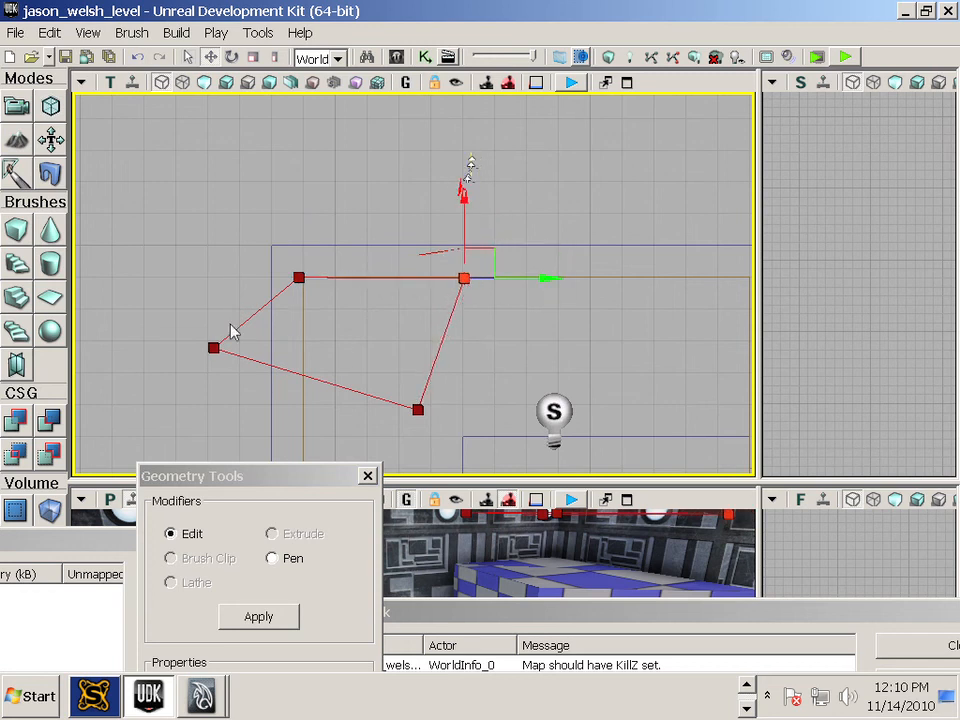
Move the brush's lower-left vertex horizontally onto the room's inner left wall line and align its upper-left vertex with the corner.
{"action": "left_click", "coordinate": [214, 347]}
{"action": "left_click_drag", "start_coordinate": [300, 347], "coordinate": [393, 347]}
{"action": "left_click", "coordinate": [298, 277]}
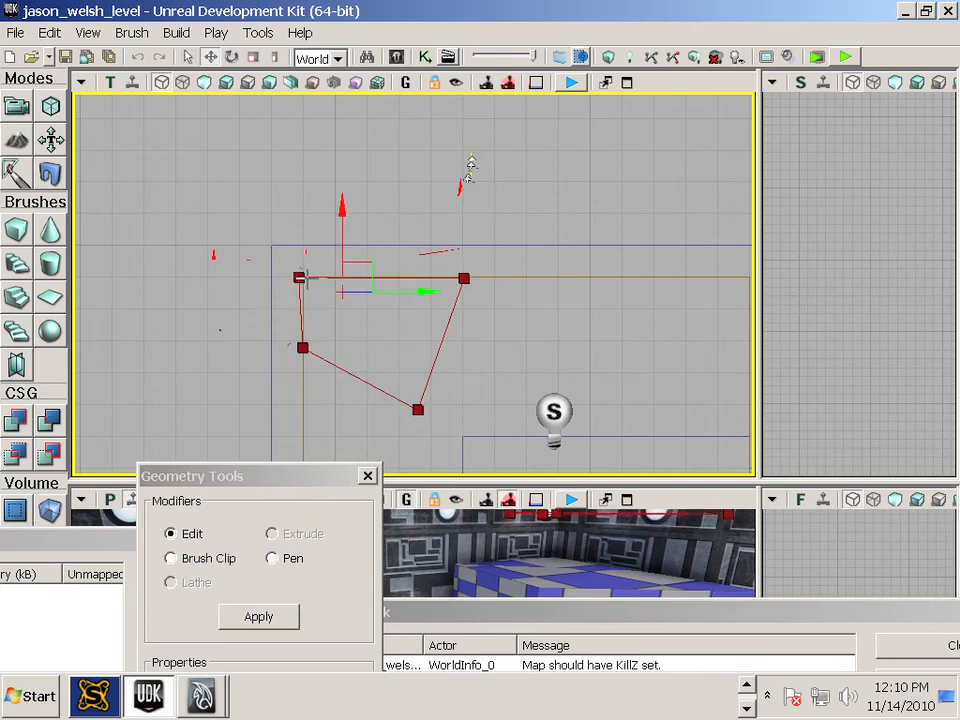
{"action": "left_click_drag", "start_coordinate": [366, 279], "coordinate": [377, 278]}
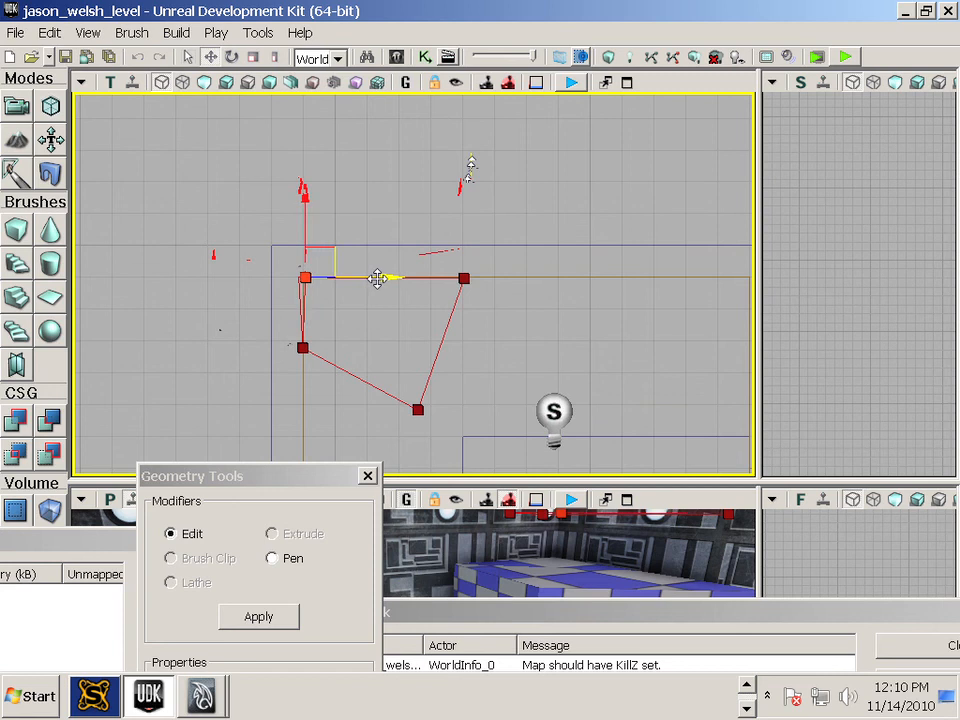
{"action": "left_click", "coordinate": [430, 208]}
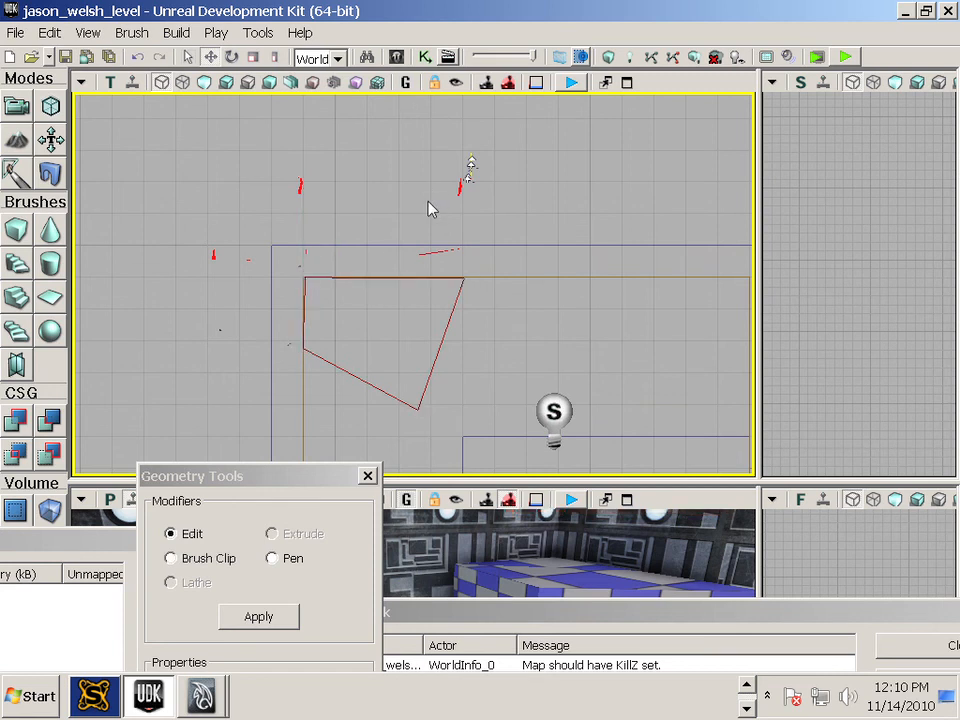
{"action": "left_click", "coordinate": [304, 278]}
{"action": "left_click", "coordinate": [372, 382]}
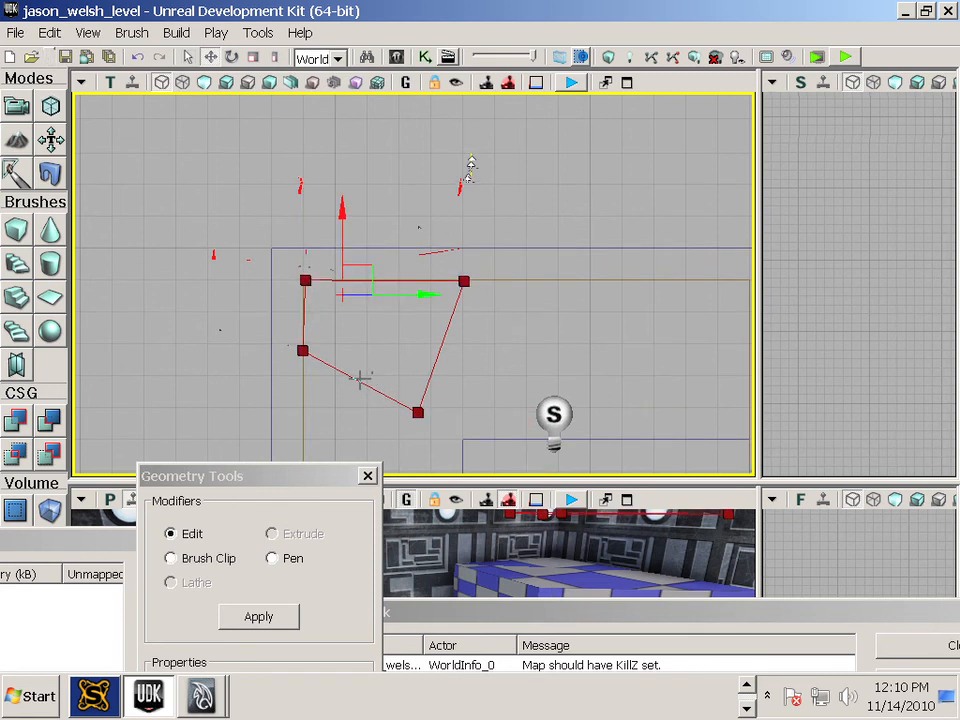
{"action": "left_click", "coordinate": [305, 280]}
{"action": "left_click_drag", "start_coordinate": [376, 286], "coordinate": [369, 285]}
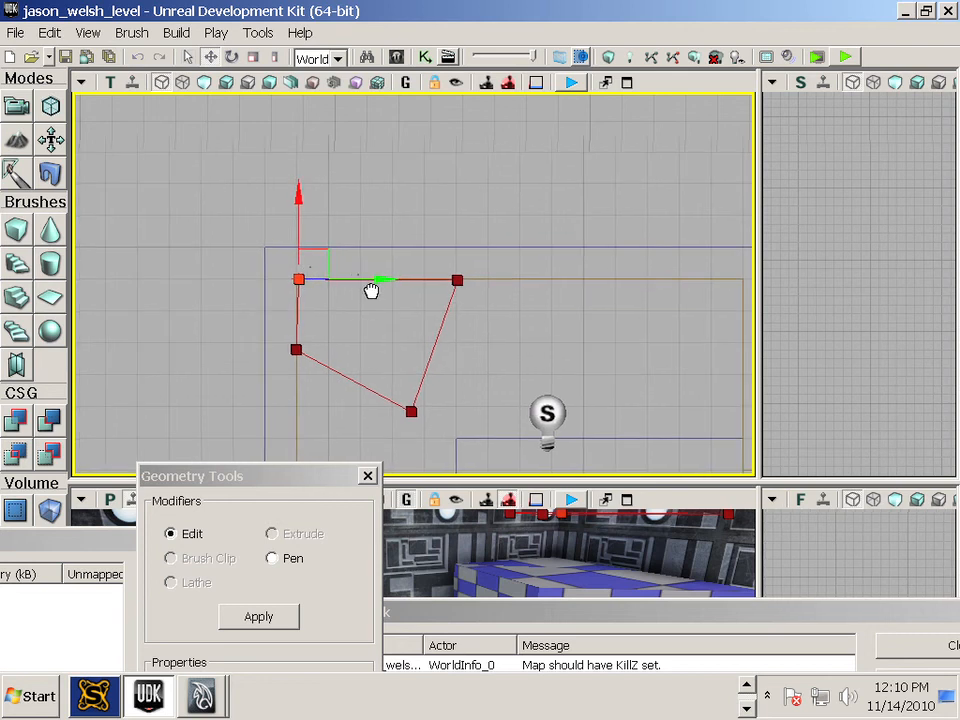
{"action": "left_click", "coordinate": [381, 210]}
Lower the brush's vertex on the left wall in the top view until it is about level with the lower-right vertex.
{"action": "scroll", "coordinate": [423, 330], "scroll_direction": "up", "scroll_amount": 3}
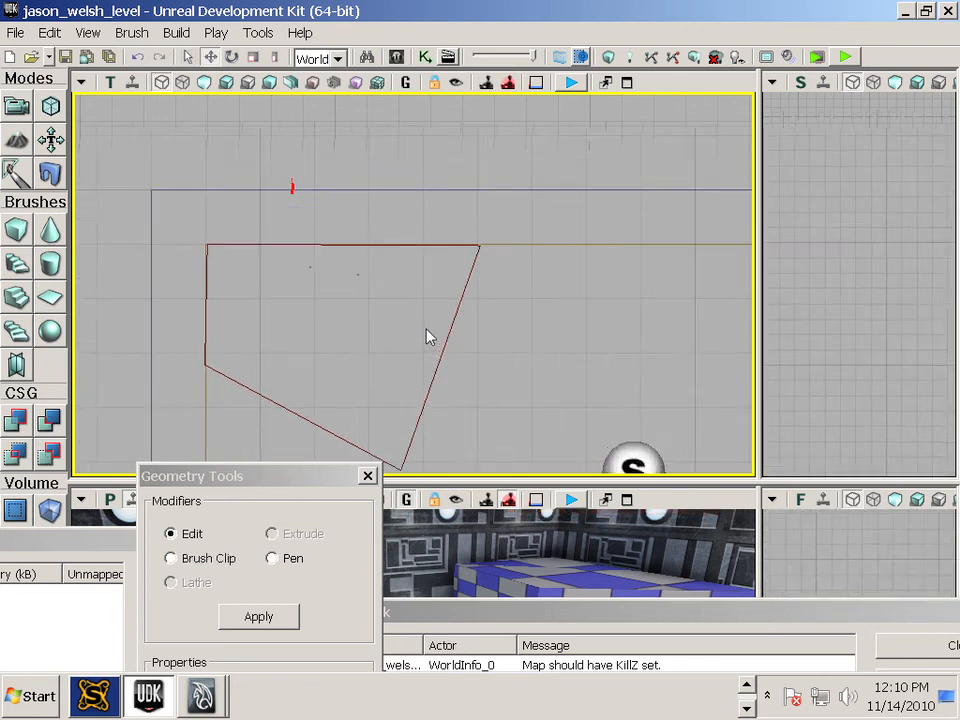
{"action": "scroll", "coordinate": [429, 336], "scroll_direction": "down", "scroll_amount": 4}
{"action": "scroll", "coordinate": [429, 336], "scroll_direction": "down", "scroll_amount": 1}
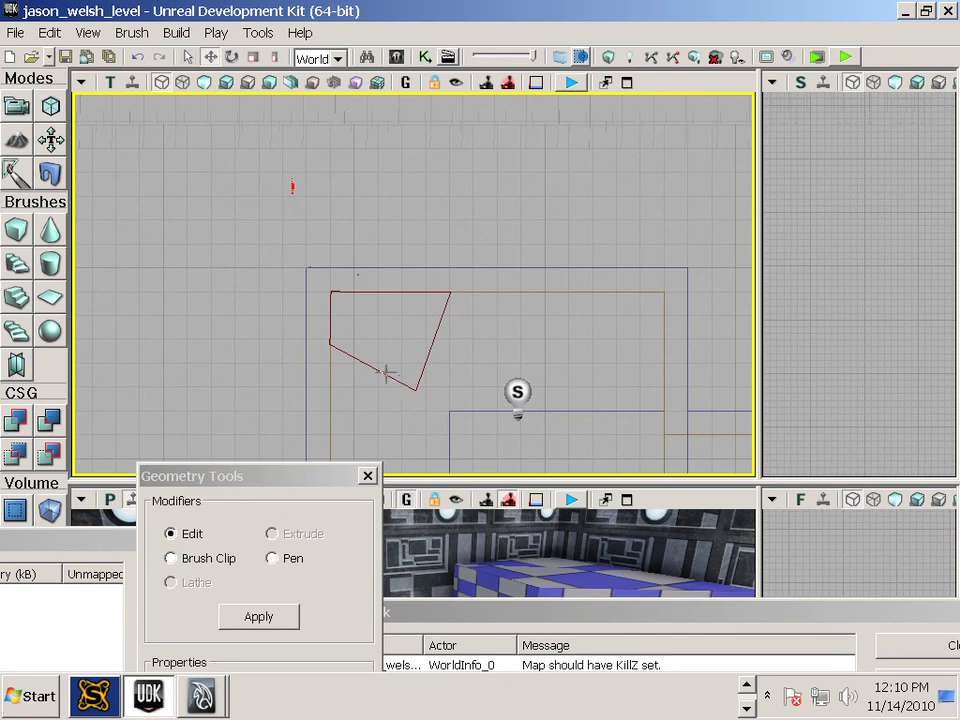
{"action": "left_click", "coordinate": [331, 346]}
{"action": "left_click", "coordinate": [331, 345]}
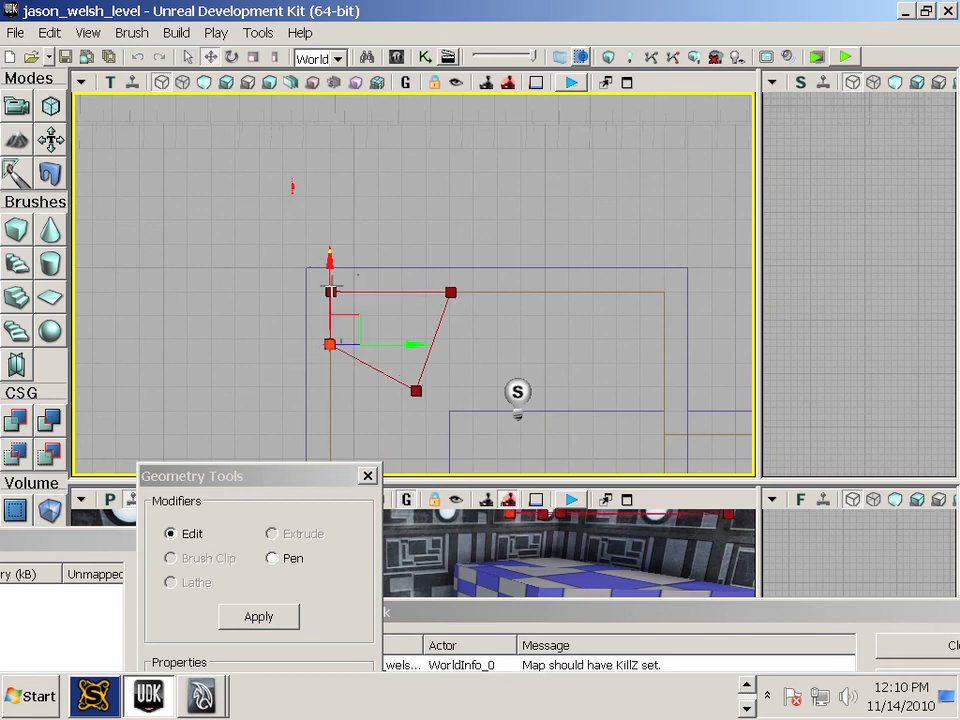
{"action": "left_click_drag", "start_coordinate": [329, 268], "coordinate": [323, 307]}
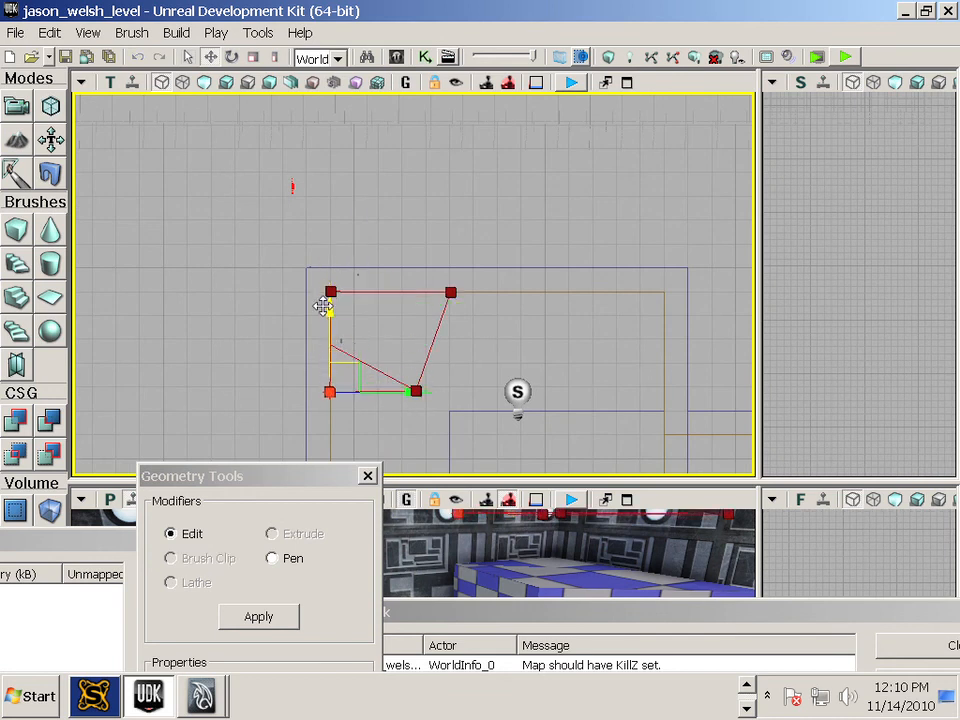
{"action": "left_click", "coordinate": [463, 261]}
{"action": "left_click", "coordinate": [331, 390]}
{"action": "left_click", "coordinate": [330, 391]}
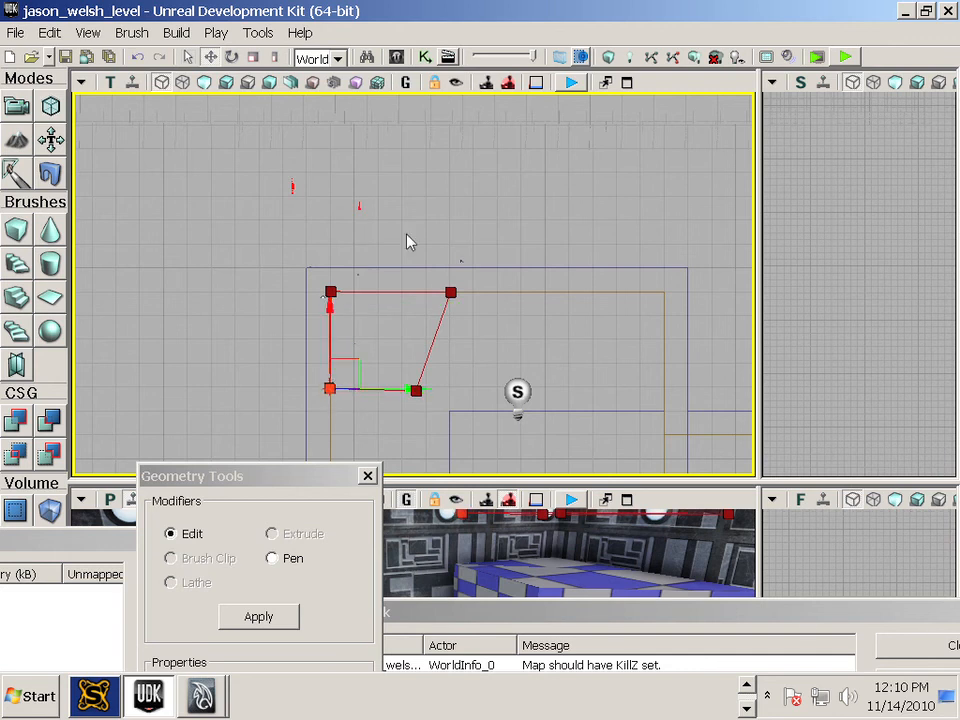
{"action": "left_click", "coordinate": [481, 350]}
{"action": "left_click", "coordinate": [415, 390]}
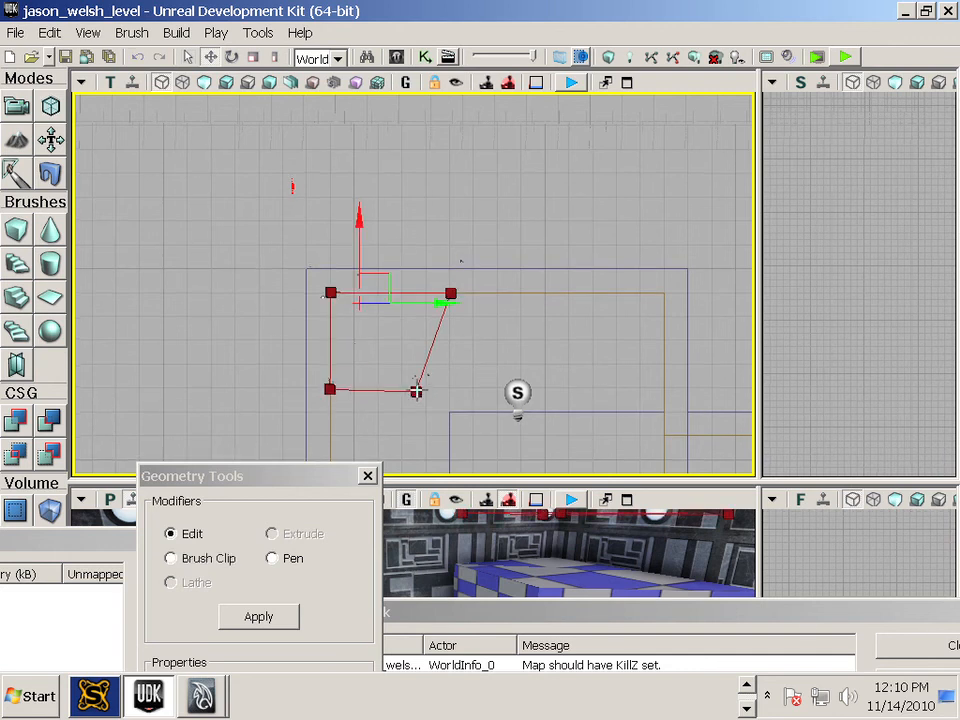
{"action": "left_click", "coordinate": [416, 389]}
{"action": "left_click_drag", "start_coordinate": [420, 310], "coordinate": [418, 311]}
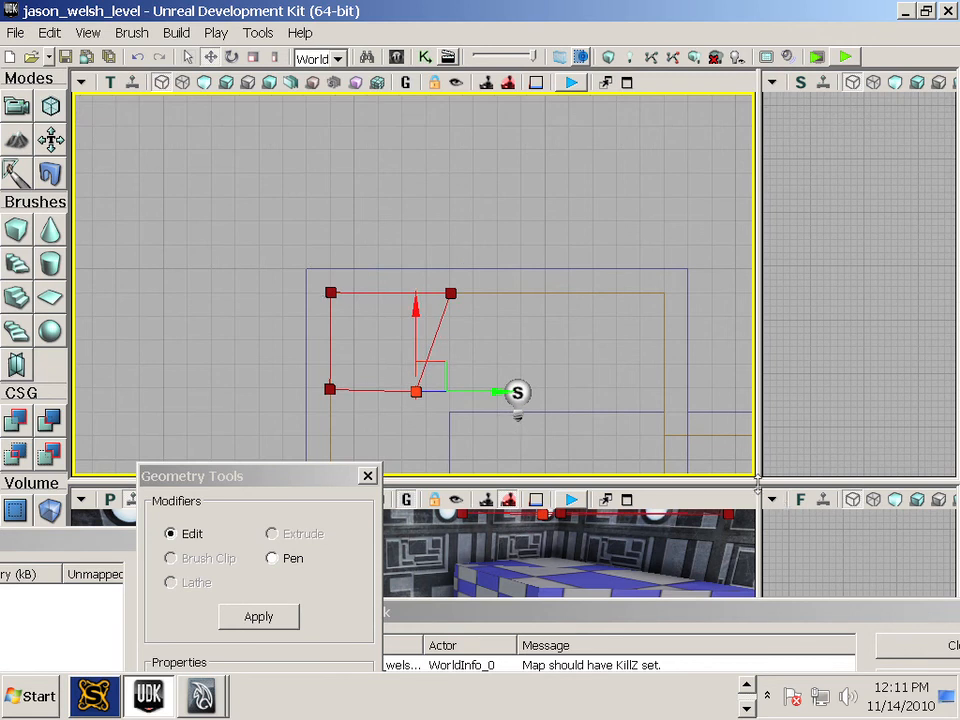
Enlarge the perspective and front viewports and lower the whole brush in the front view until its top is level with the ramp's upper end.
{"action": "left_click_drag", "start_coordinate": [757, 479], "coordinate": [781, 93]}
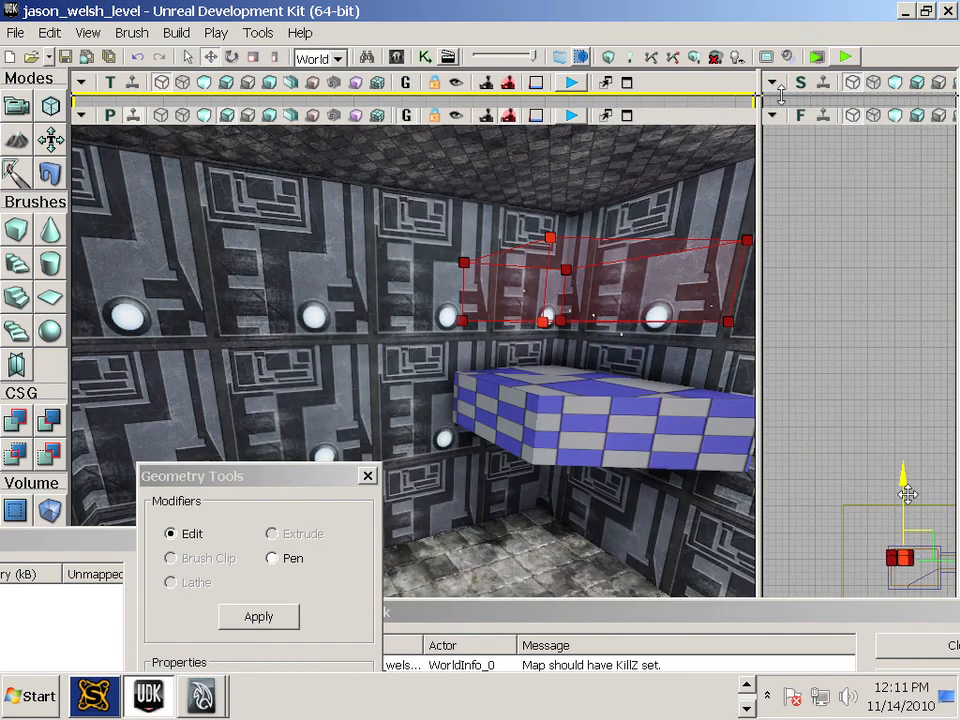
{"action": "left_click_drag", "start_coordinate": [760, 429], "coordinate": [493, 440]}
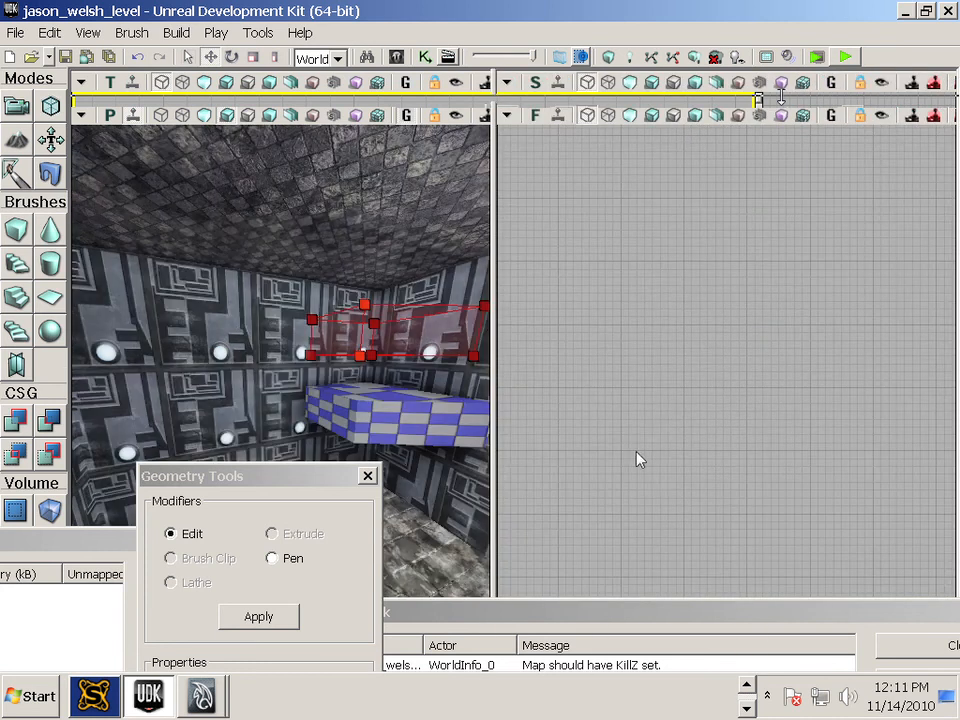
{"action": "left_click_drag", "start_coordinate": [598, 443], "coordinate": [673, 168]}
{"action": "left_click_drag", "start_coordinate": [808, 516], "coordinate": [612, 419]}
{"action": "scroll", "coordinate": [640, 423], "scroll_direction": "up", "scroll_amount": 3}
{"action": "scroll", "coordinate": [642, 424], "scroll_direction": "up", "scroll_amount": 3}
{"action": "mouse_move", "coordinate": [805, 437]}
{"action": "left_mouse_down"}
{"action": "mouse_move", "coordinate": [720, 478]}
{"action": "mouse_move", "coordinate": [717, 470]}
{"action": "left_mouse_up"}
{"action": "left_click", "coordinate": [555, 410]}
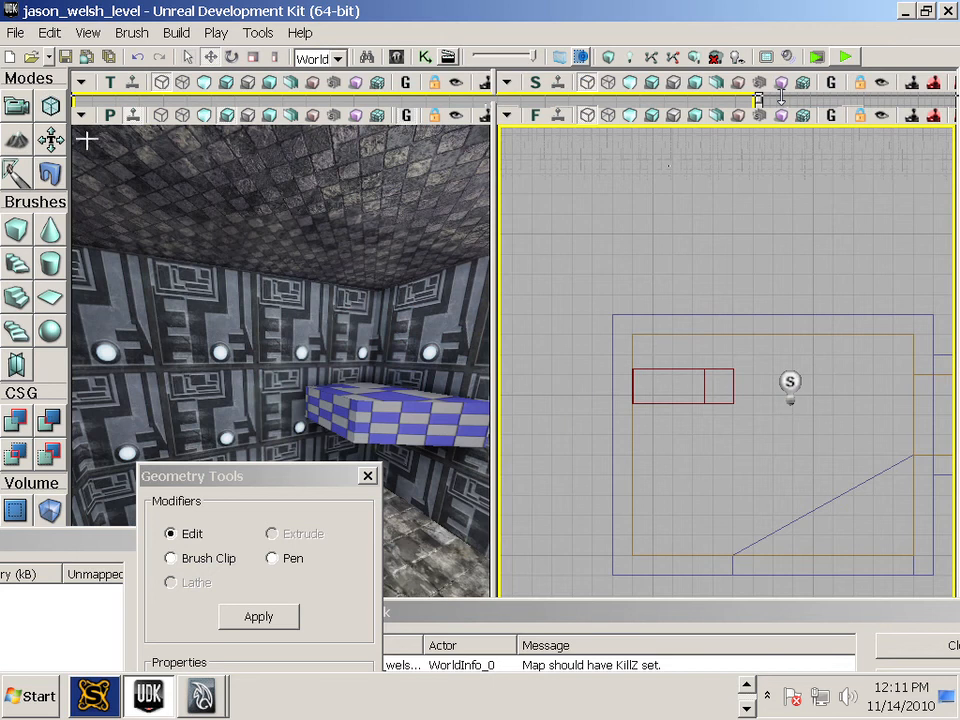
{"action": "left_click", "coordinate": [646, 373]}
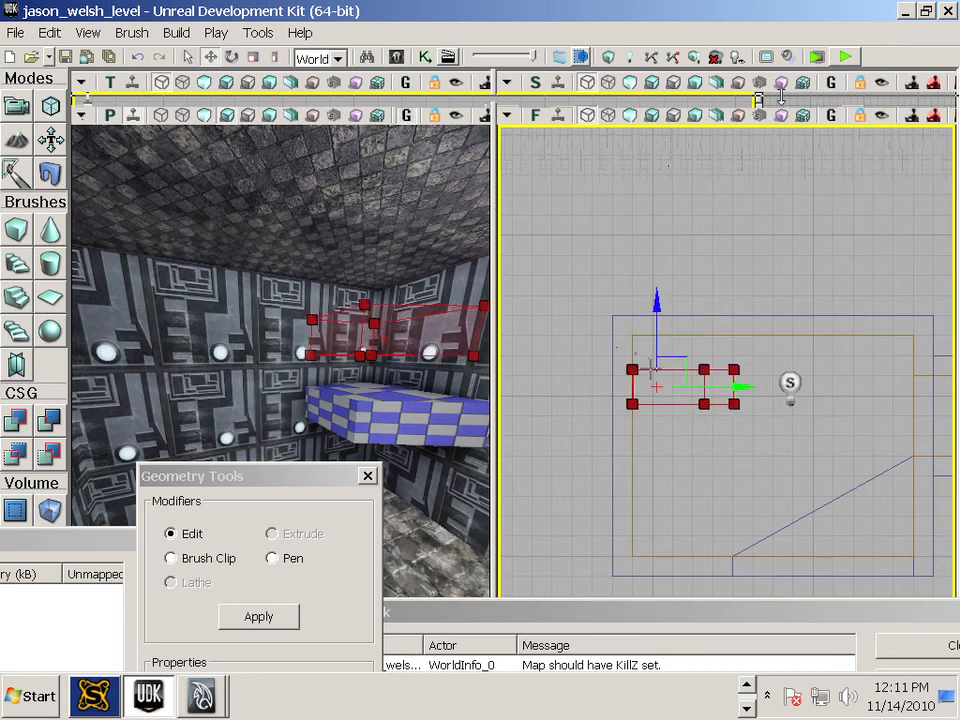
{"action": "left_click_drag", "start_coordinate": [657, 307], "coordinate": [623, 436]}
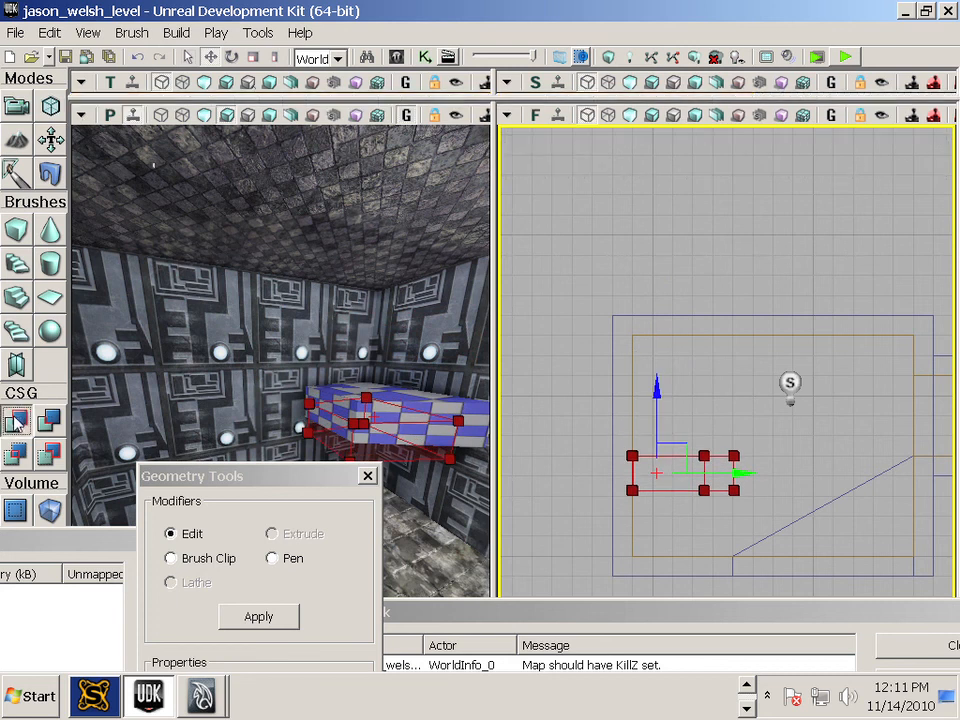
Add the reshaped corner brush to the level as solid geometry and rebuild the map geometry.
{"action": "left_click", "coordinate": [609, 60]}
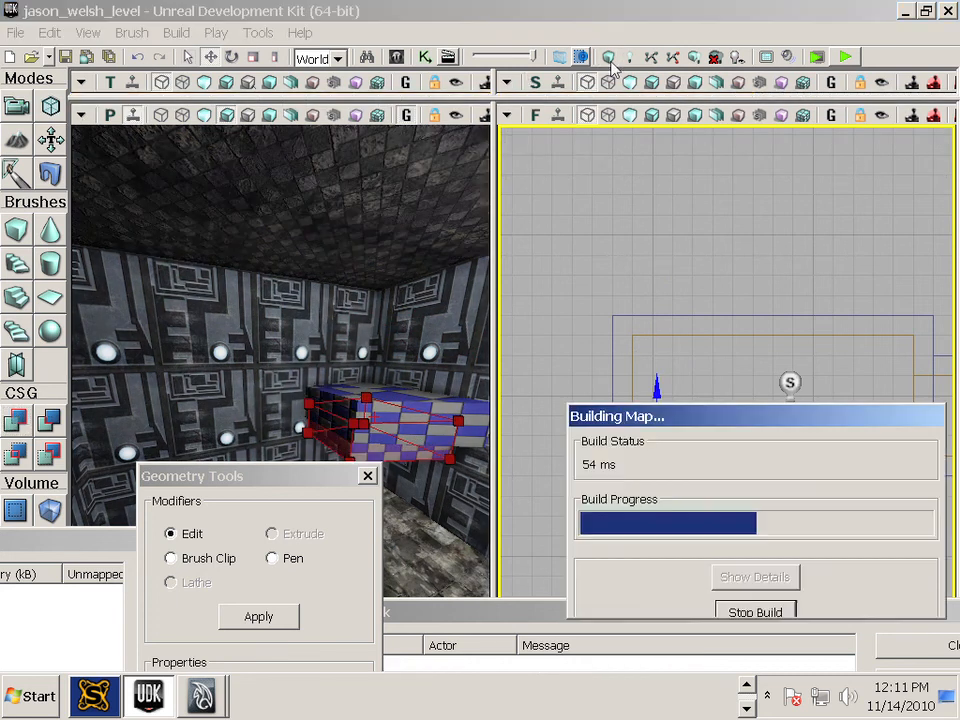
{"action": "left_click", "coordinate": [128, 33]}
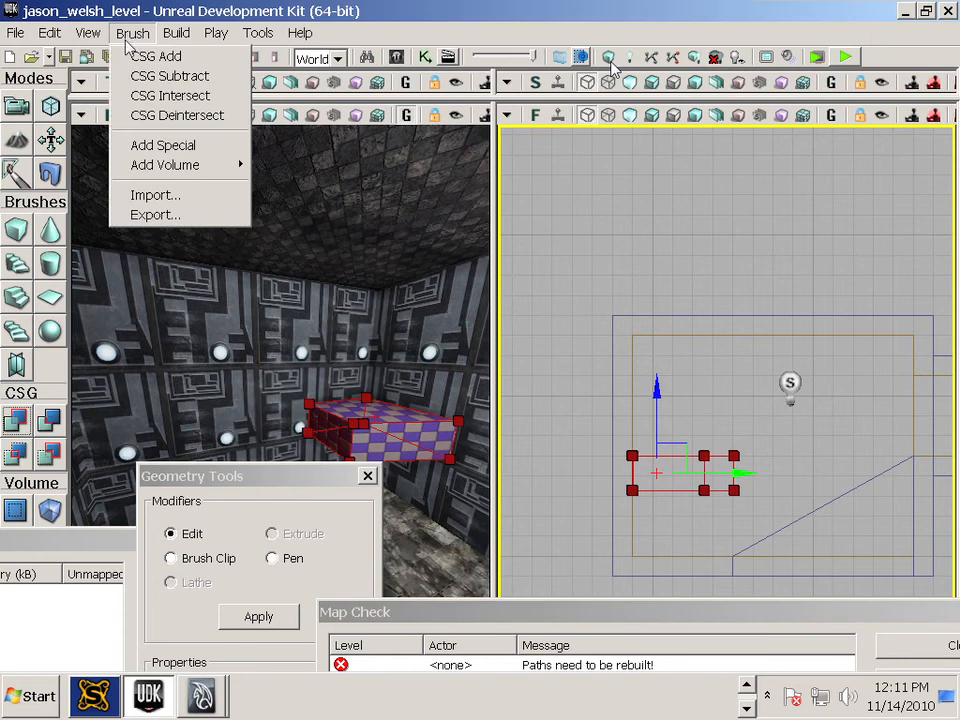
Build everything in the level, dismiss the Swarm Agent window, and launch an in-editor play test.
{"action": "left_click", "coordinate": [190, 165]}
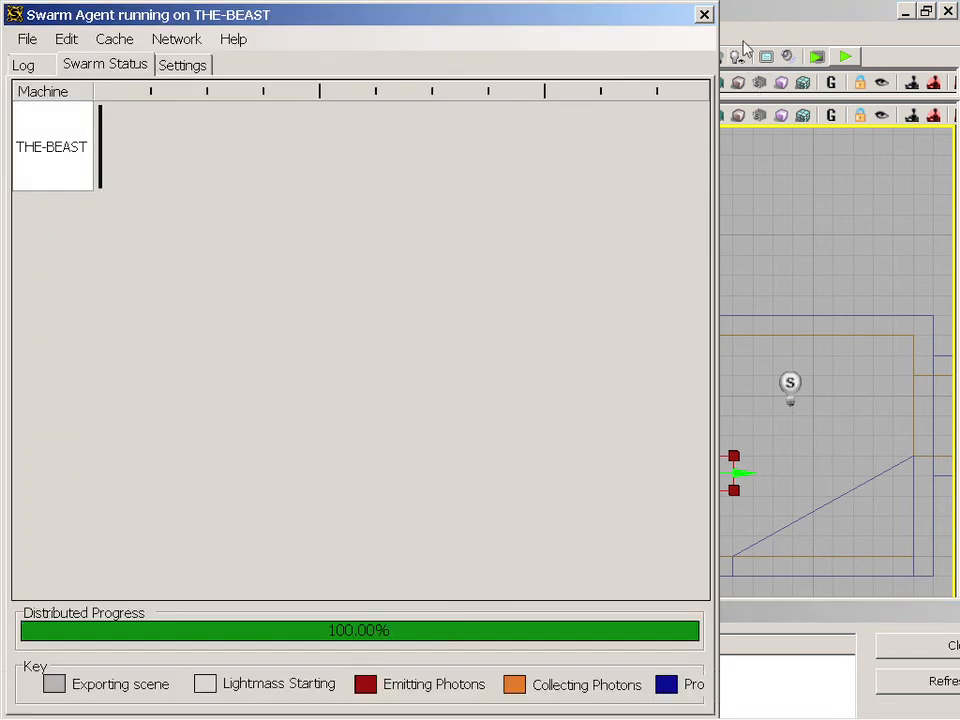
{"action": "left_click", "coordinate": [704, 14]}
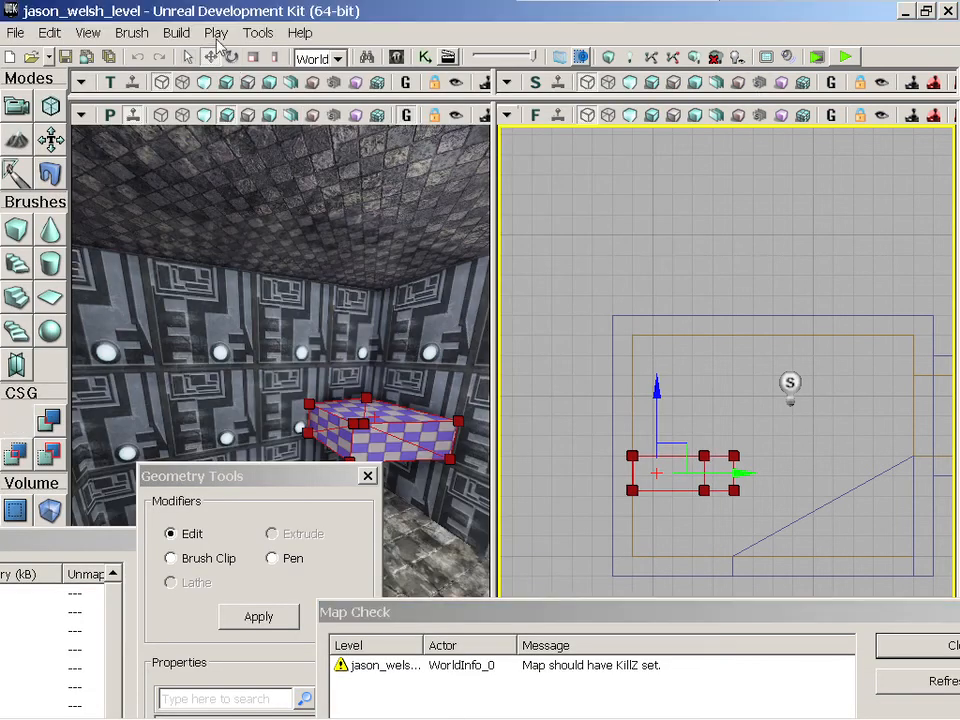
{"action": "left_click", "coordinate": [217, 33]}
{"action": "left_click", "coordinate": [228, 58]}
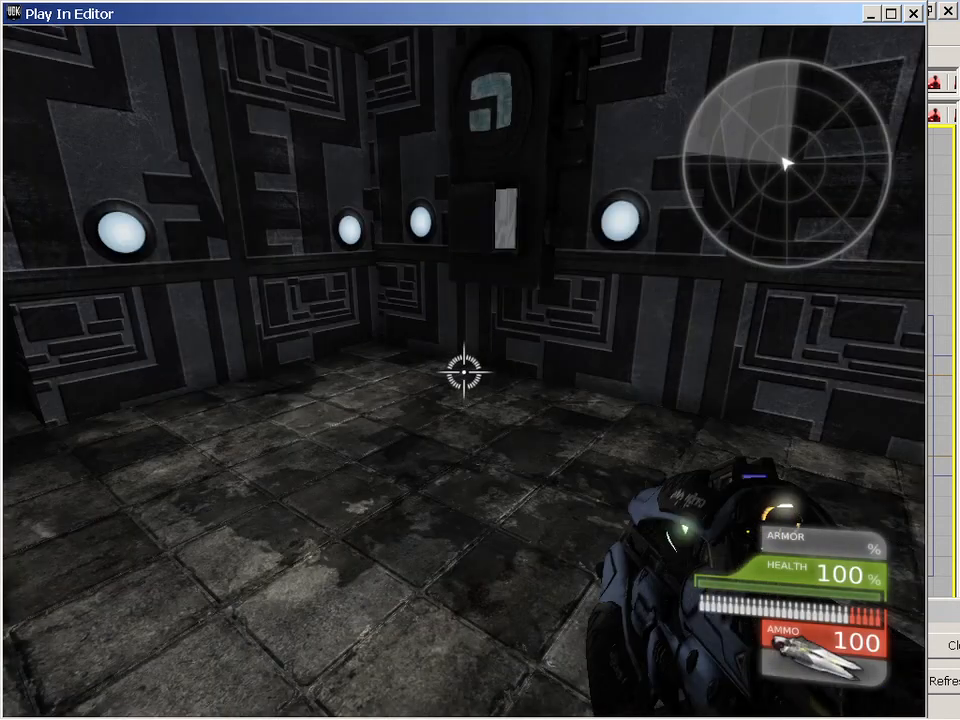
Walk through the corridor into the left room, inspect the corner platform from below and the side, and end the play test.
{"action": "key", "text": "w"}
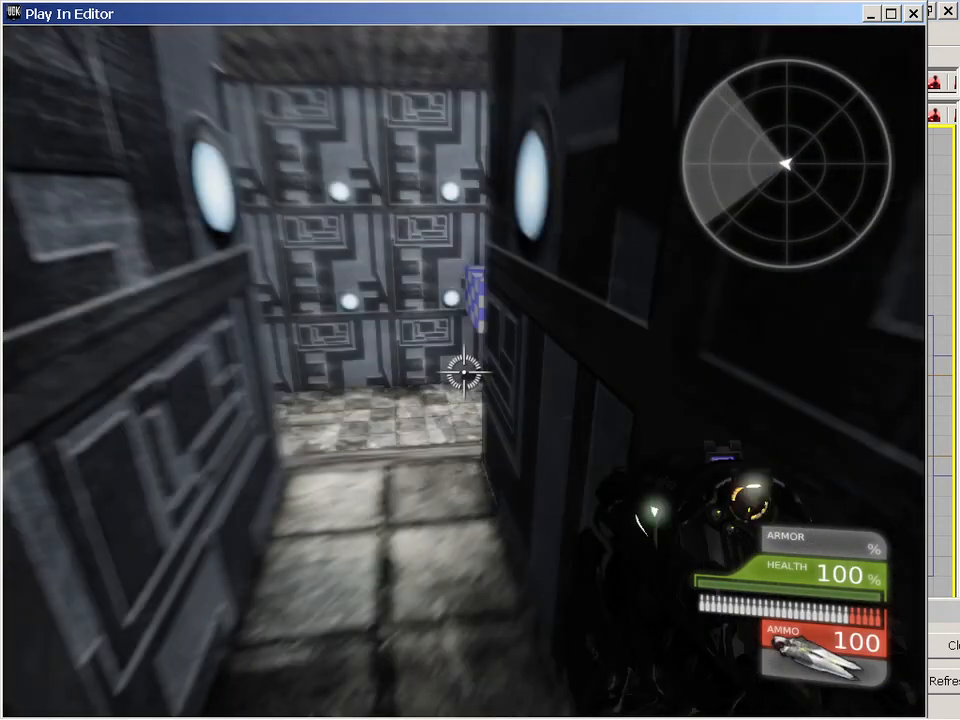
{"action": "key", "text": "w"}
{"action": "key", "text": "s"}
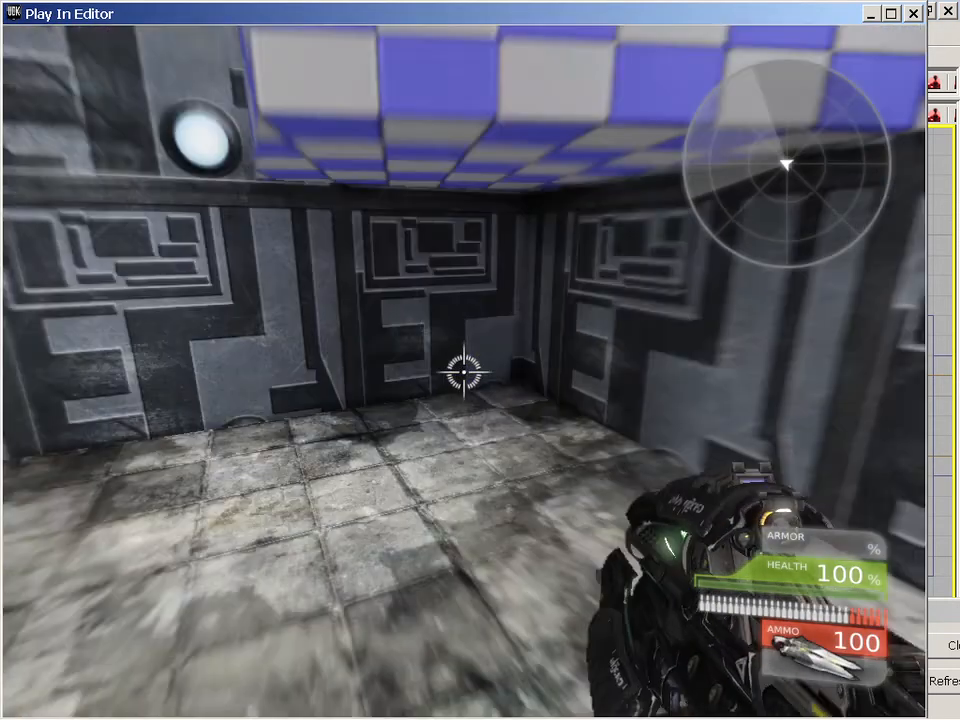
{"action": "key", "text": "w"}
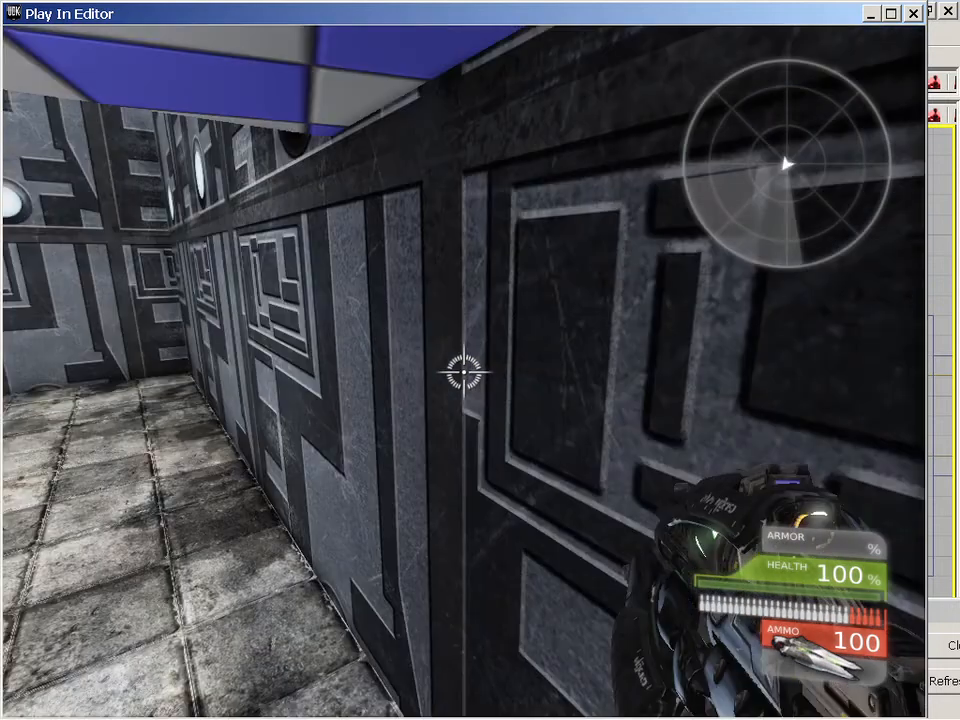
{"action": "key", "text": "w"}
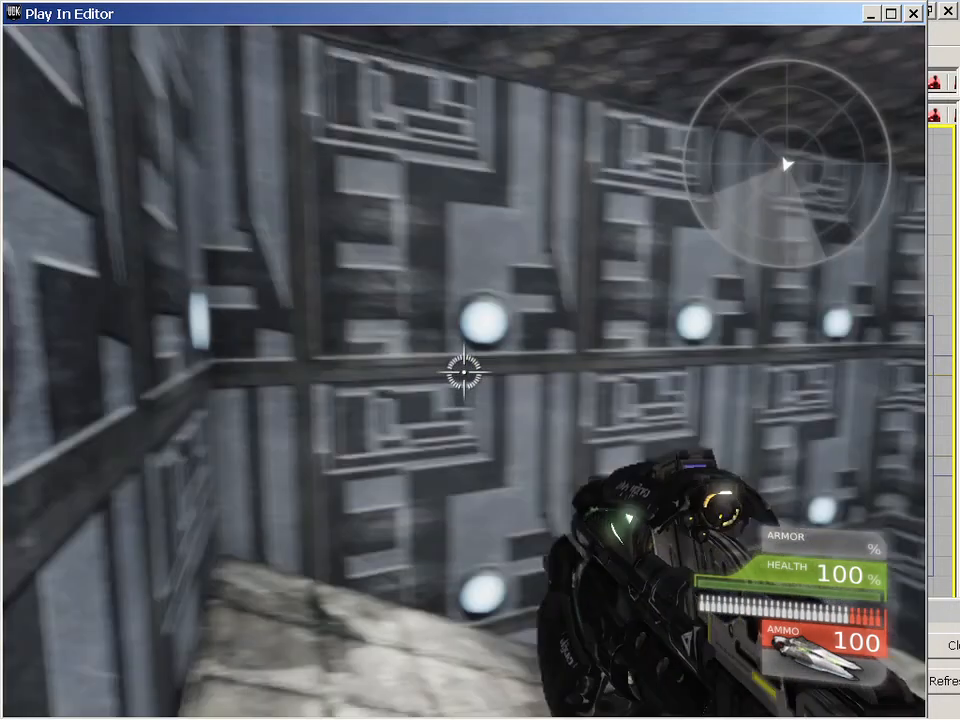
{"action": "key", "text": "w"}
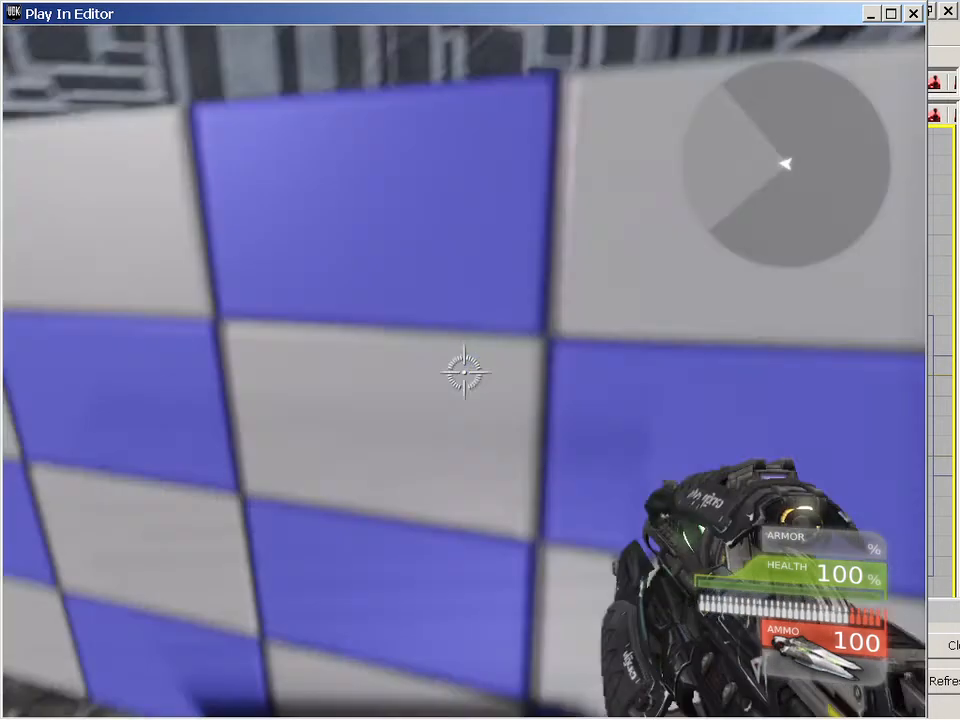
{"action": "key", "text": "Escape"}
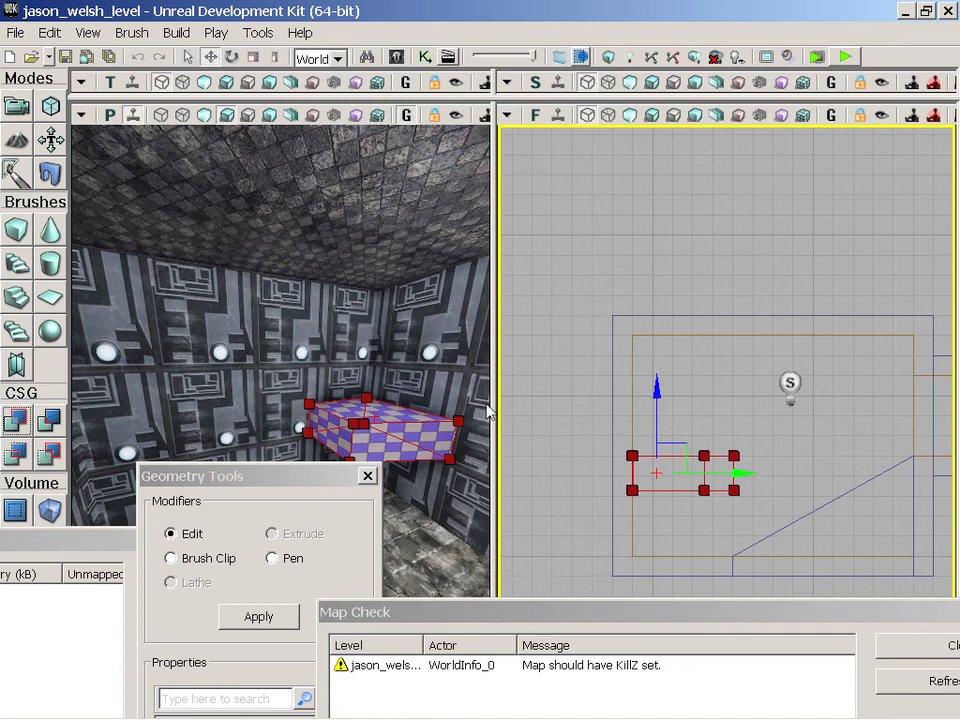
Select the builder brush's top face and lower it to about half the brush's height in the front view.
{"action": "left_click", "coordinate": [381, 414]}
{"action": "scroll", "coordinate": [389, 411], "scroll_direction": "up", "scroll_amount": 5}
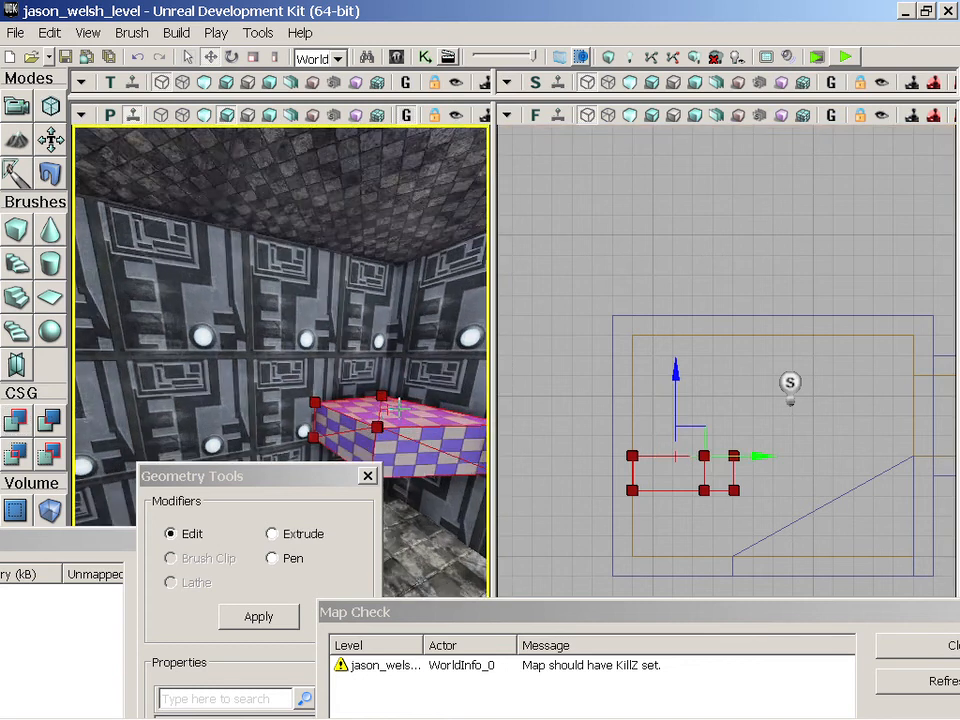
{"action": "left_click_drag", "start_coordinate": [676, 368], "coordinate": [681, 392]}
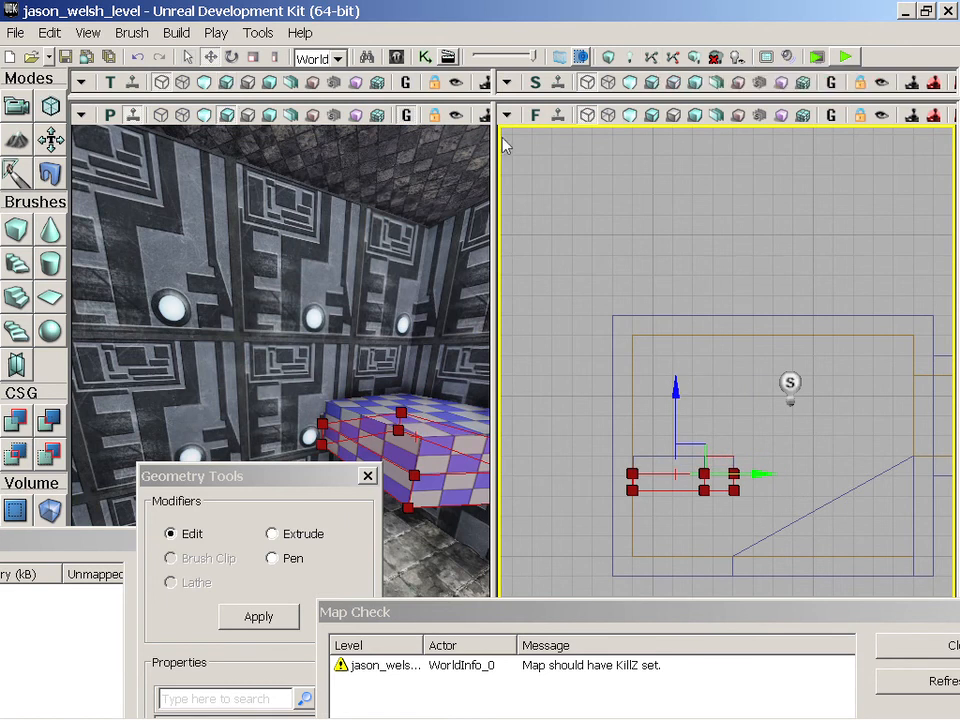
Deselect the builder brush and select the solid platform brush in the front view instead.
{"action": "left_click", "coordinate": [445, 380]}
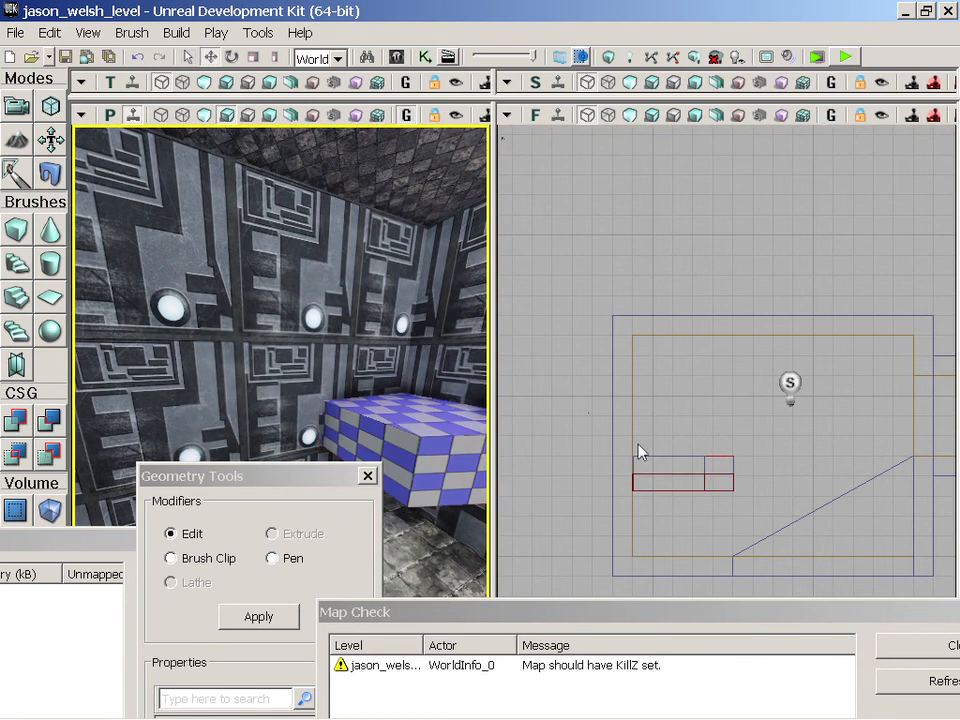
{"action": "left_click", "coordinate": [663, 457]}
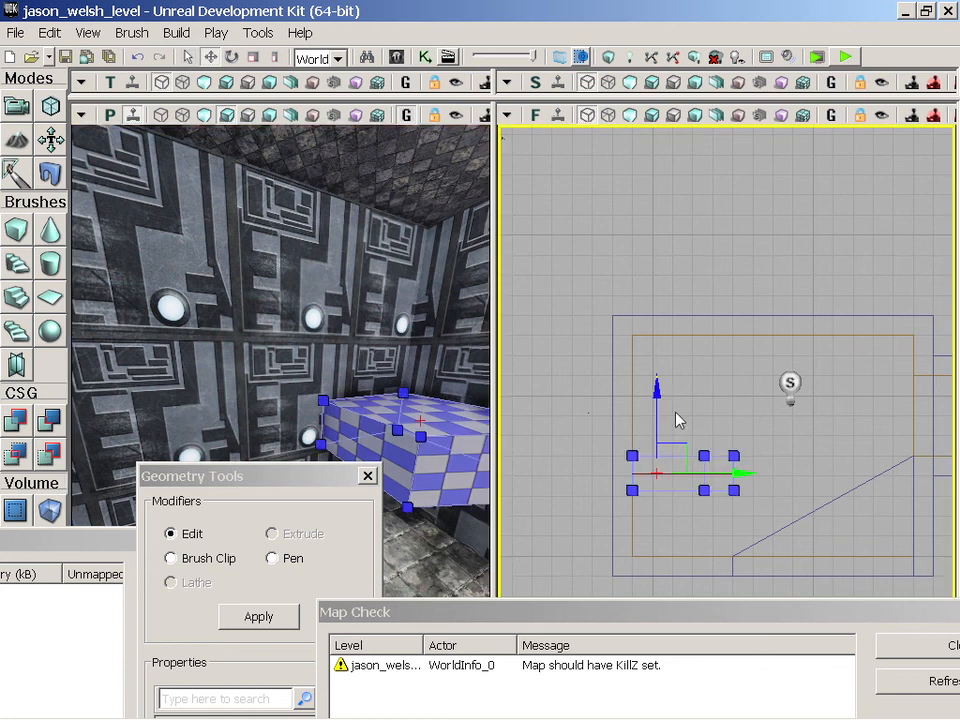
{"action": "scroll", "coordinate": [697, 440], "scroll_direction": "up", "scroll_amount": 4}
{"action": "left_click", "coordinate": [679, 466]}
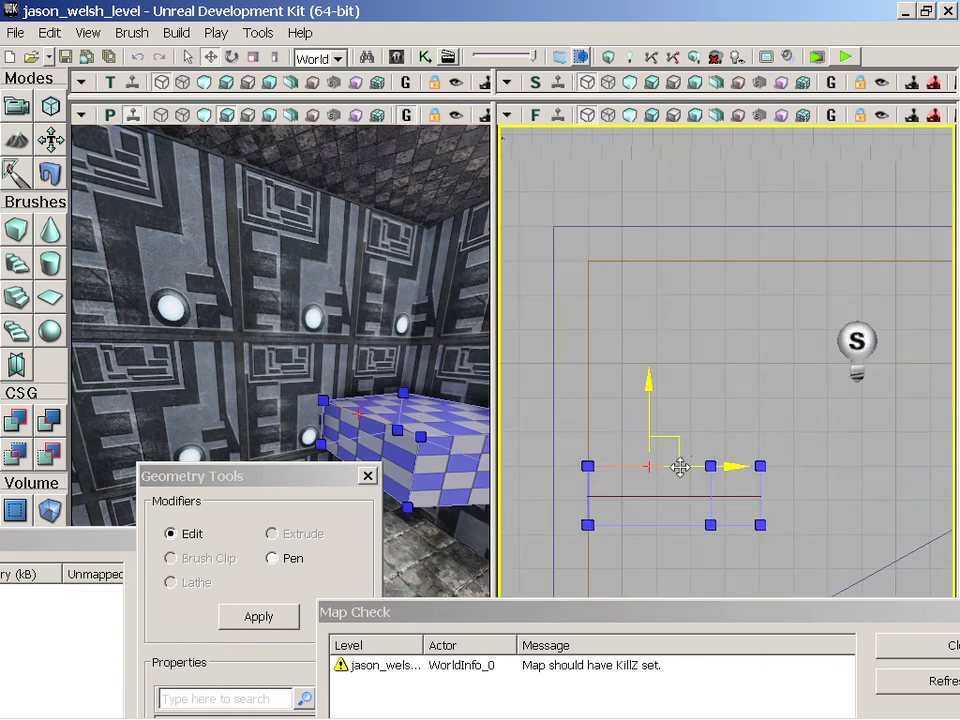
{"action": "left_click_drag", "start_coordinate": [651, 380], "coordinate": [651, 398]}
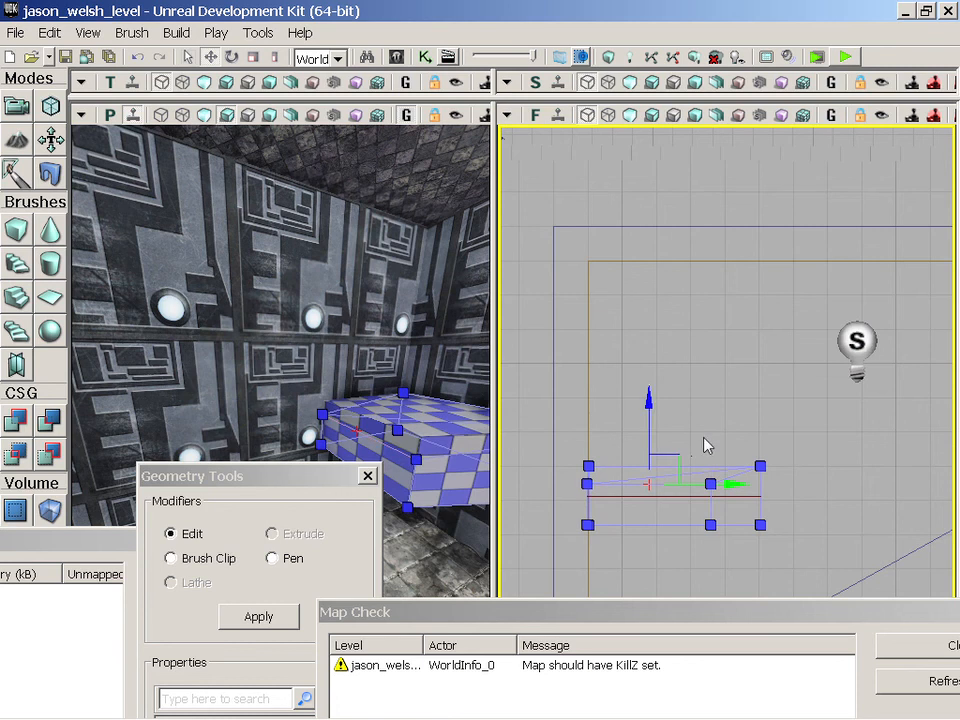
{"action": "key", "text": "ctrl+z"}
Select the solid platform brush's top face and lower it in the front view to match the builder brush's top.
{"action": "left_click", "coordinate": [441, 421]}
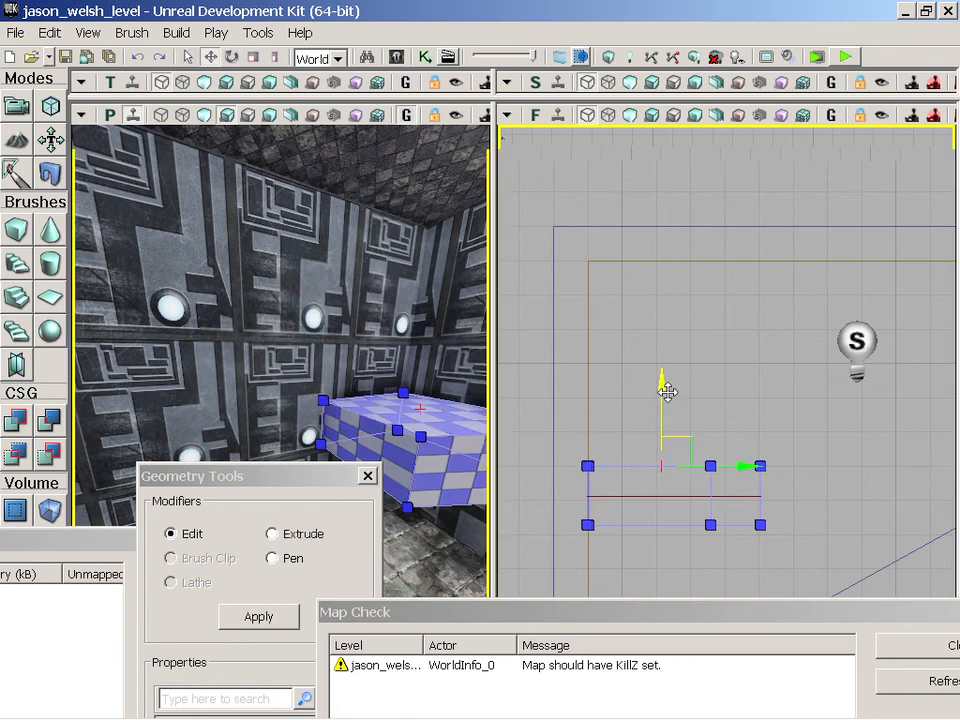
{"action": "left_click_drag", "start_coordinate": [664, 390], "coordinate": [663, 421]}
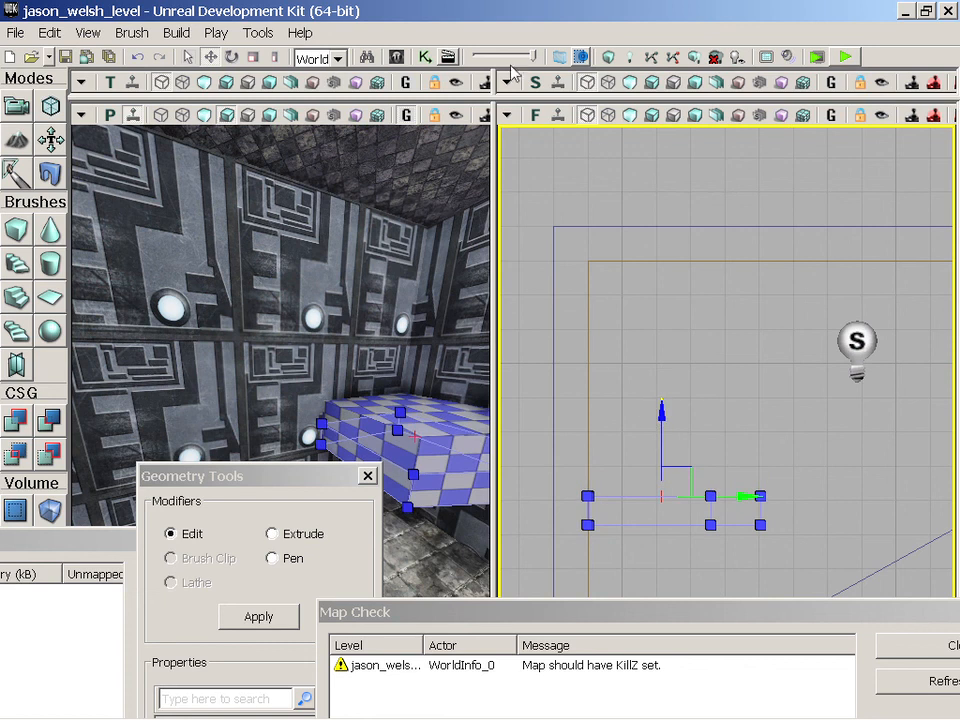
Rebuild the entire level with the thinner platform and start another in-editor play test.
{"action": "left_click", "coordinate": [176, 32]}
{"action": "left_click", "coordinate": [190, 164]}
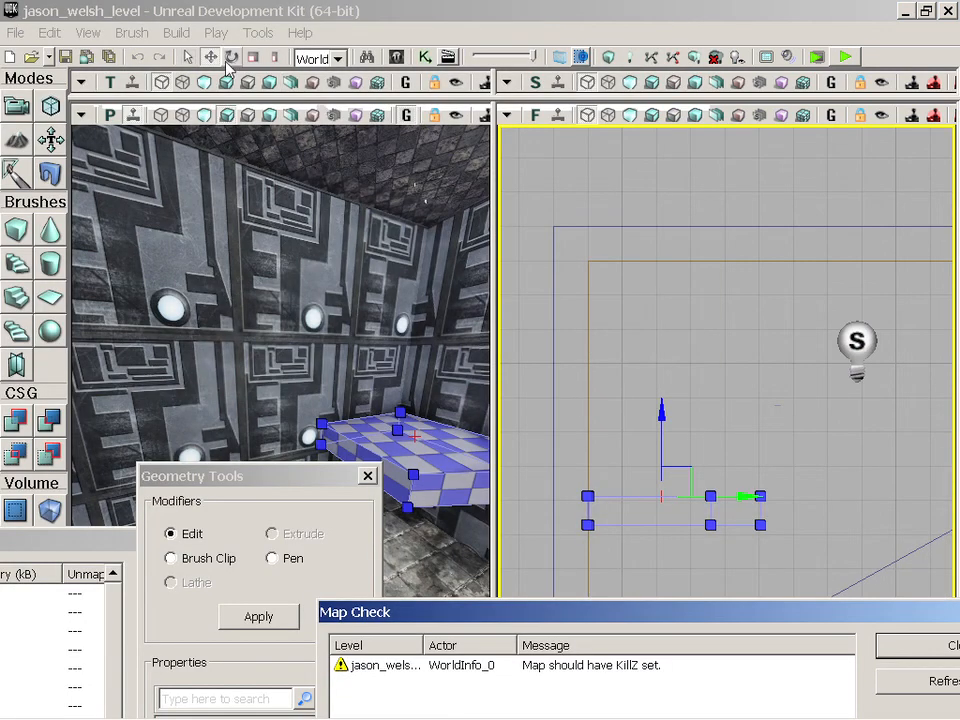
{"action": "left_click", "coordinate": [216, 32]}
{"action": "left_click", "coordinate": [240, 56]}
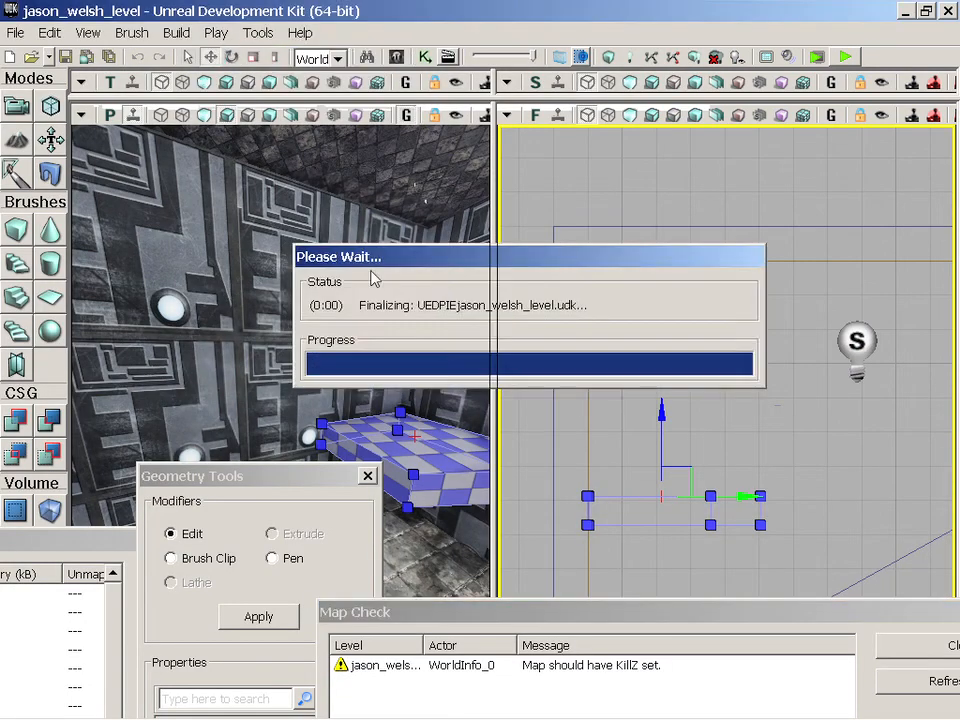
Go through the corridor into the left room, get onto the corner platform and check its top surface.
{"action": "key", "text": "w"}
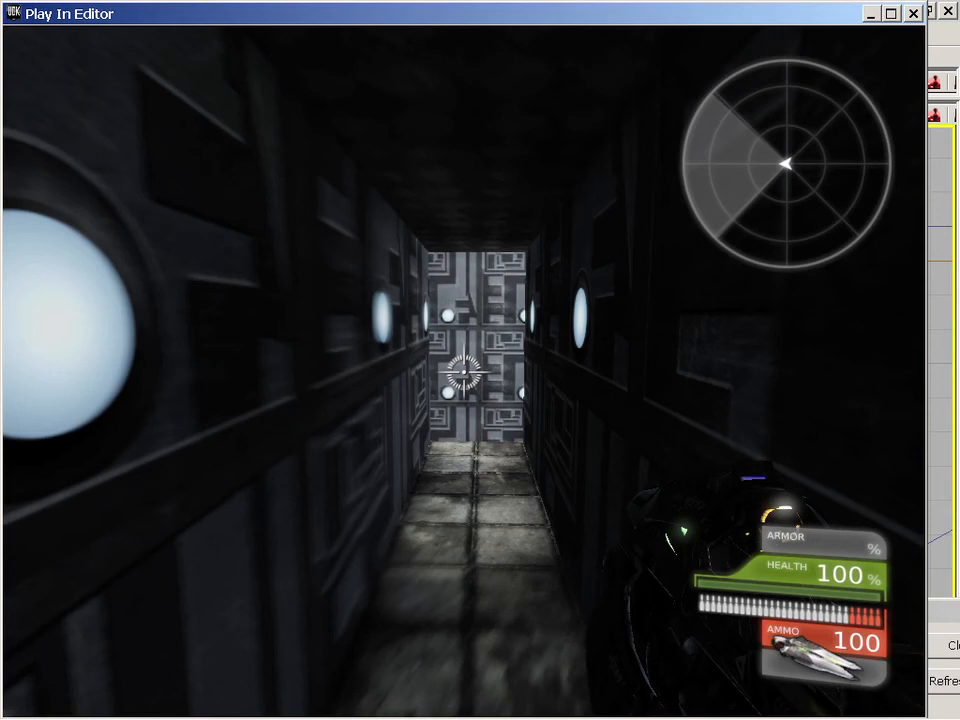
{"action": "key", "text": "w"}
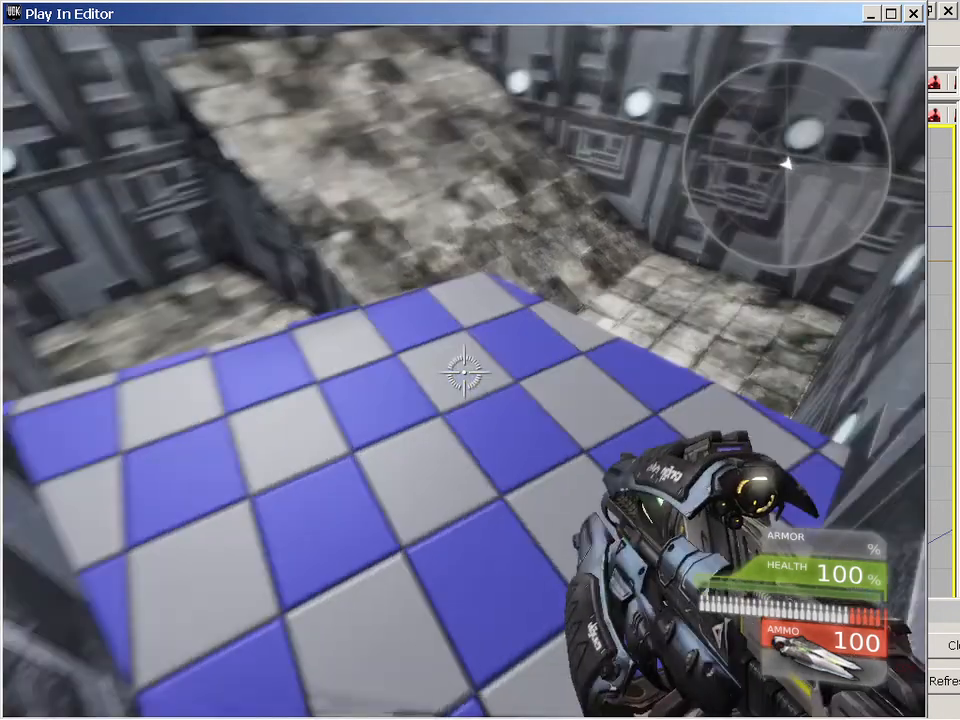
{"action": "key", "text": "a"}
{"action": "key", "text": "w"}
{"action": "key", "text": "s"}
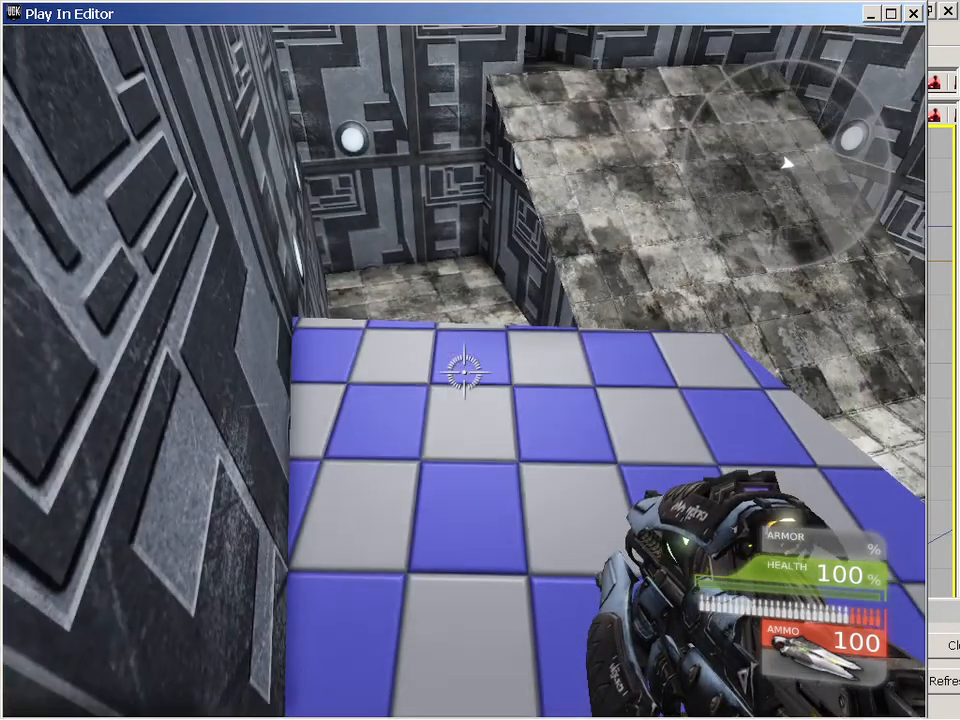
{"action": "key", "text": "w"}
Jump down to view the platform from the floor, and test jumping across from the ramp's upper end onto it.
{"action": "key", "text": "space"}
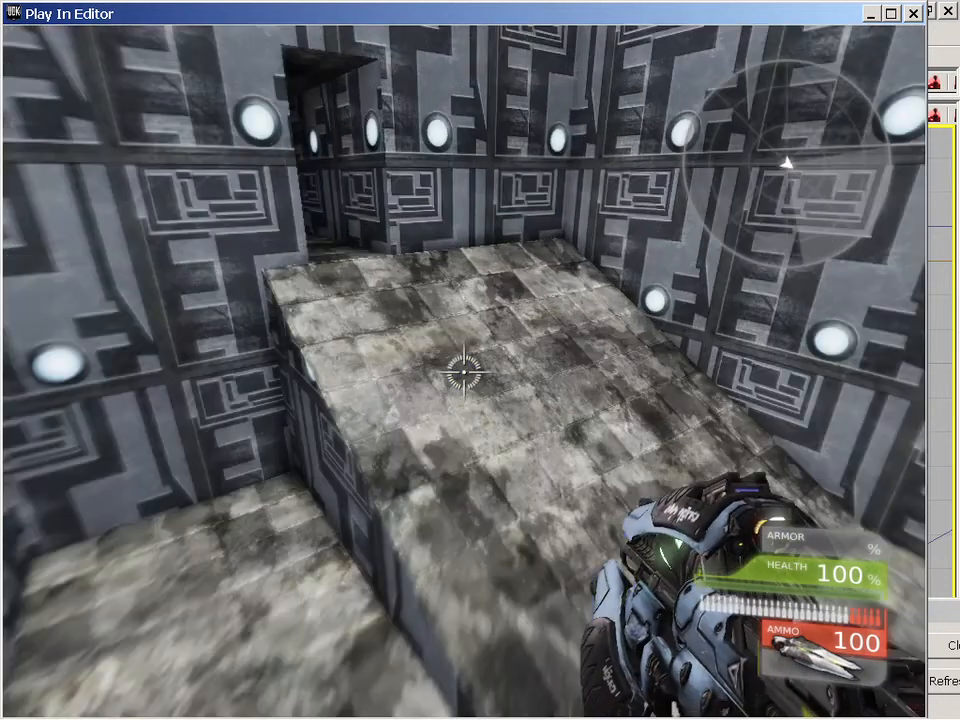
{"action": "key", "text": "w"}
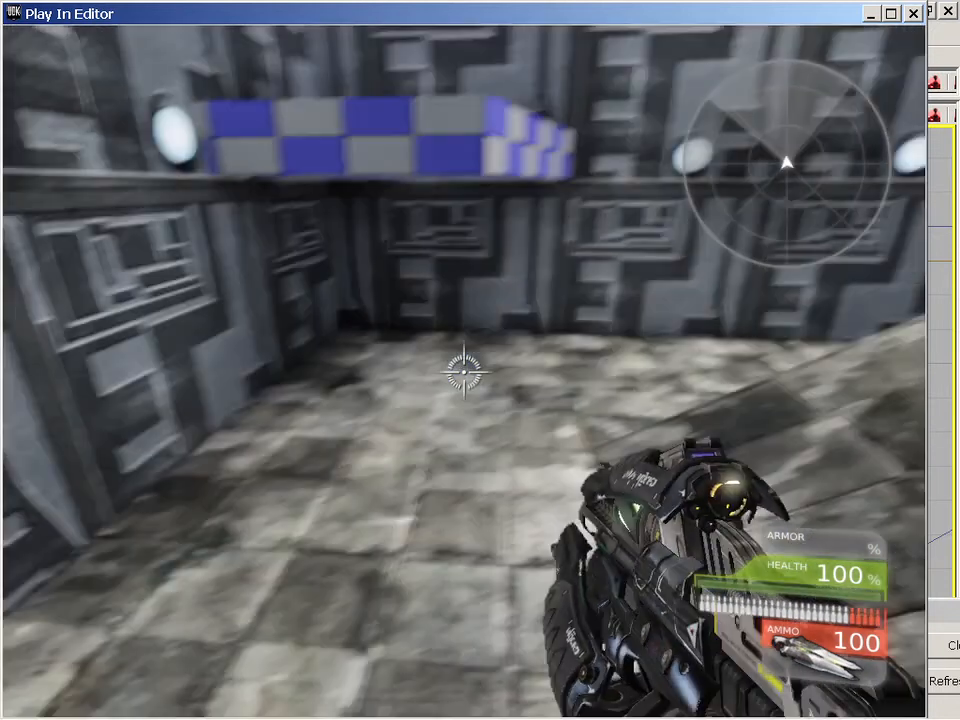
{"action": "key", "text": "w"}
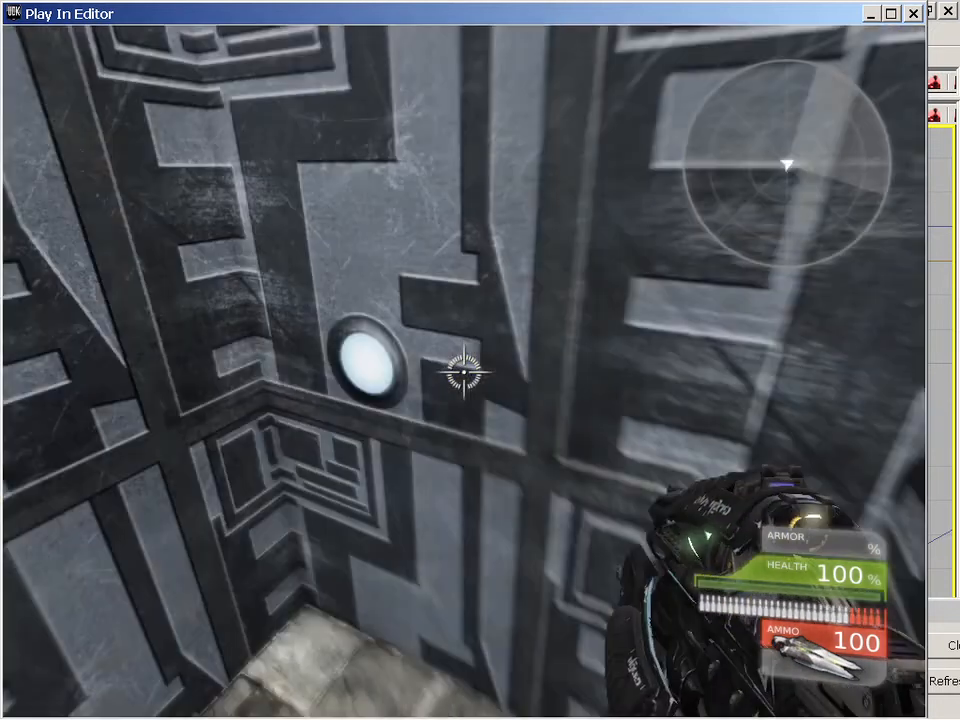
{"action": "key", "text": "w"}
{"action": "key", "text": "space"}
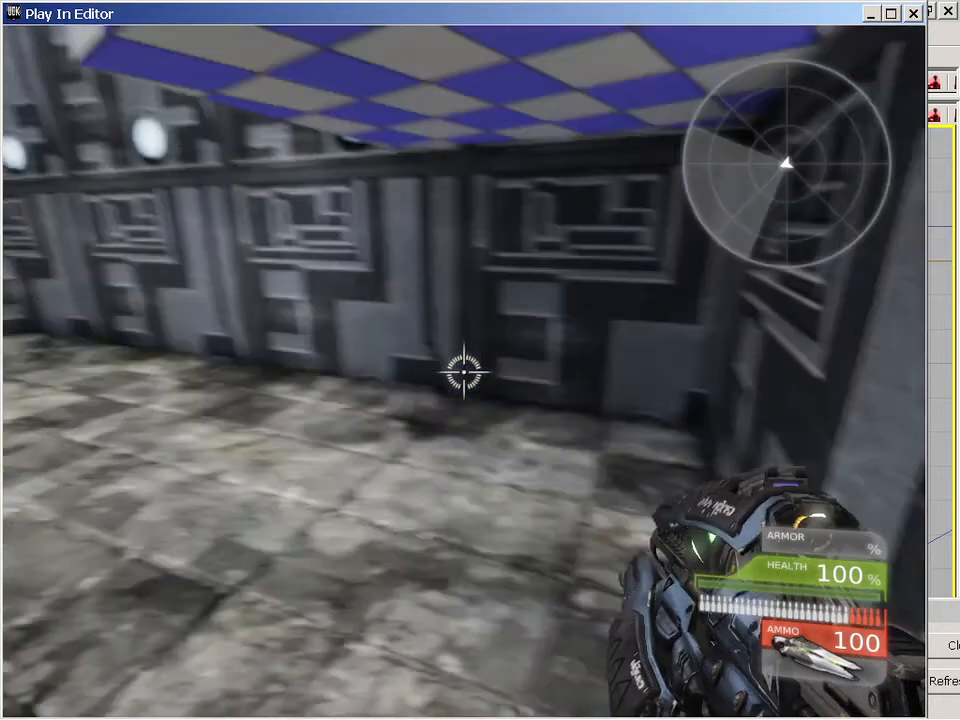
{"action": "key", "text": "w"}
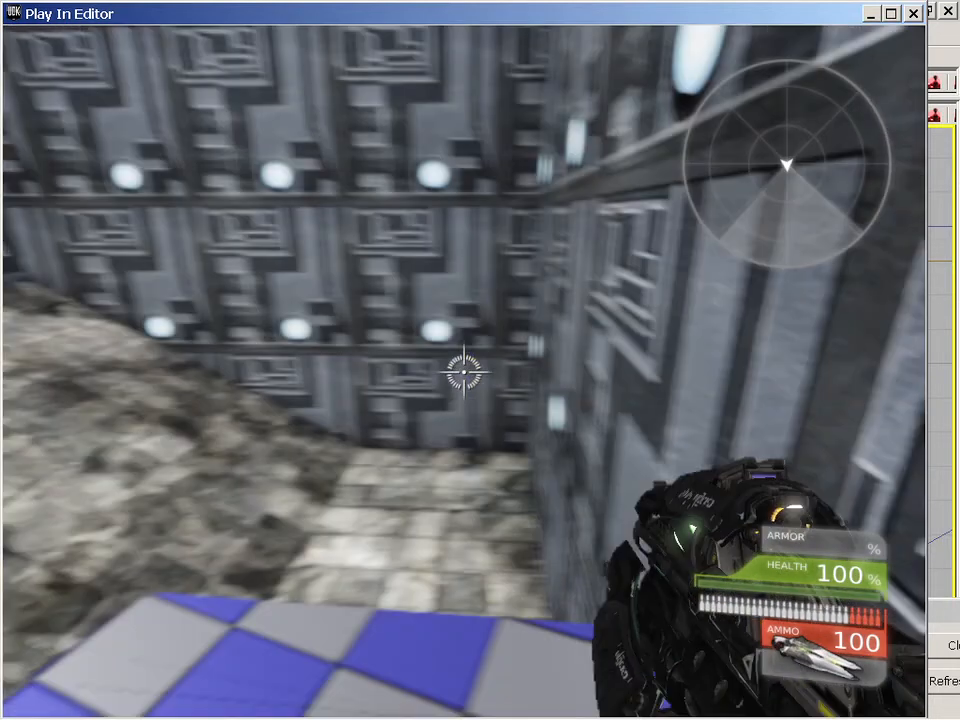
{"action": "left_click", "coordinate": [463, 372]}
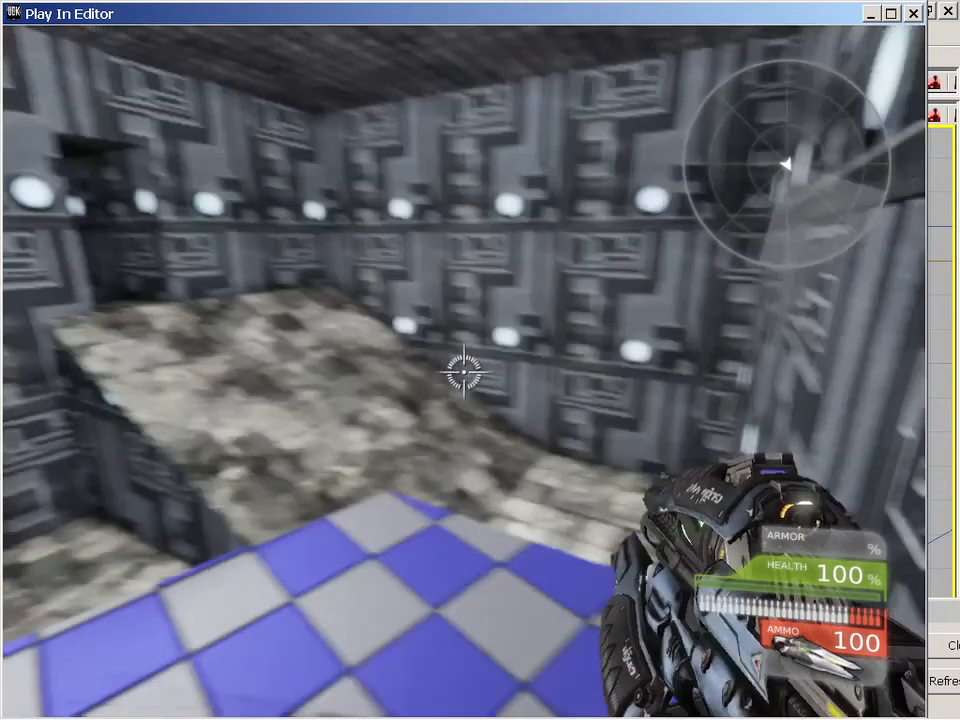
{"action": "key", "text": "w"}
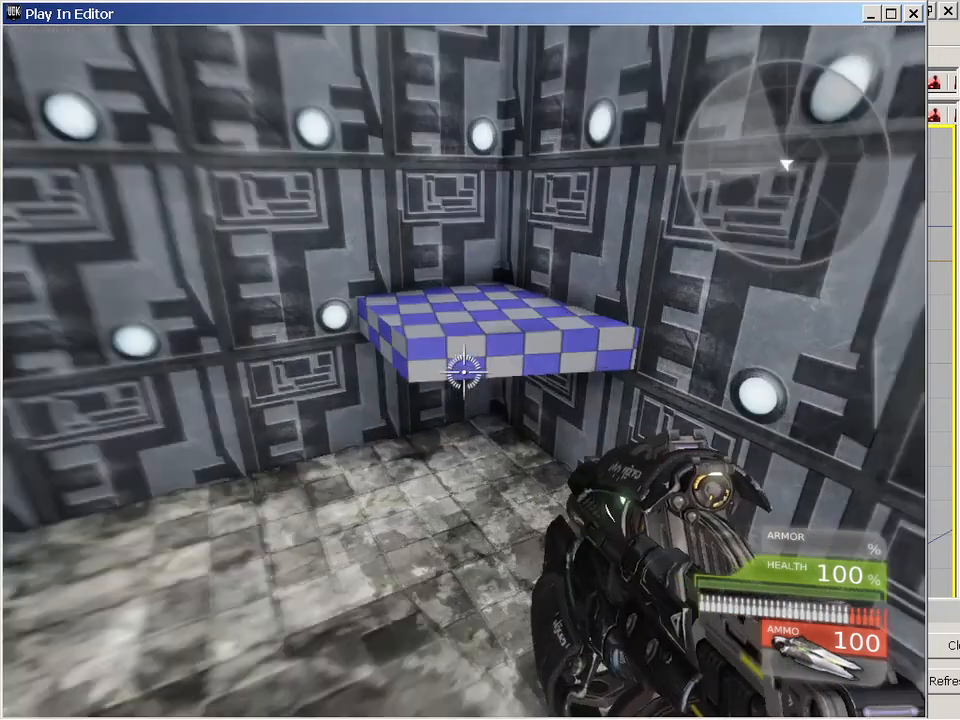
{"action": "key", "text": "space"}
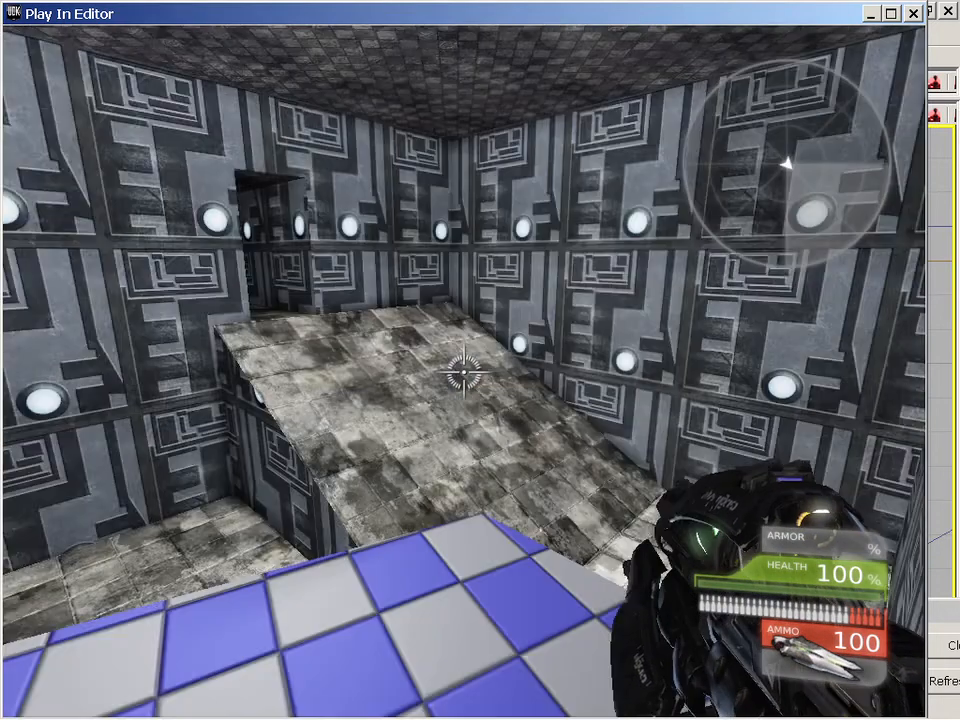
Drop to the room's floor and examine the area around the ramp and the platform's underside.
{"action": "key", "text": "w"}
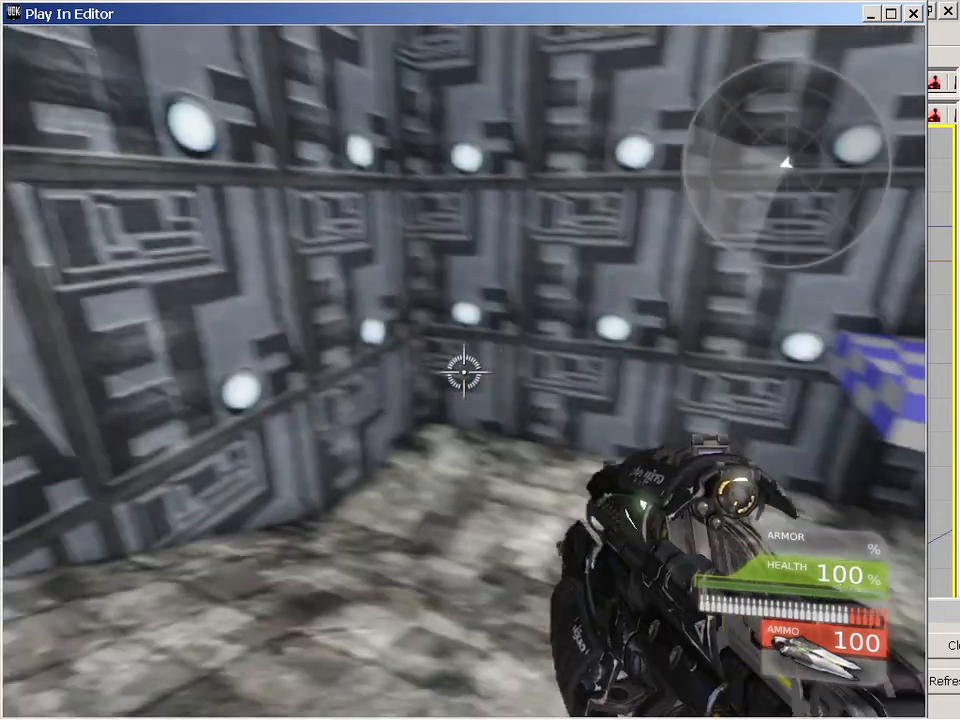
{"action": "key", "text": "w"}
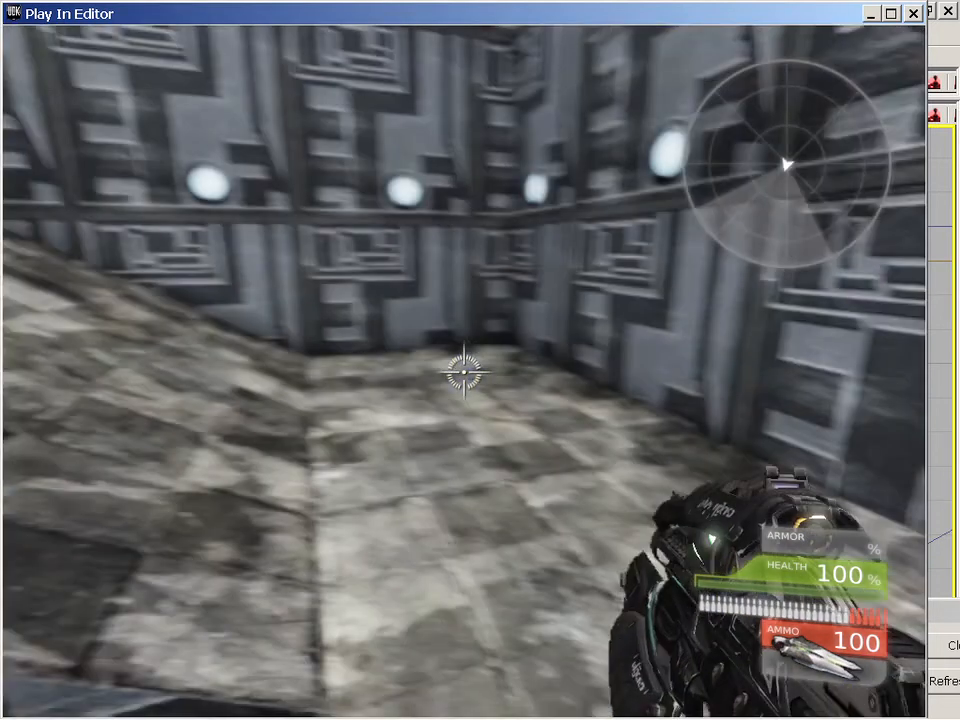
{"action": "key", "text": "w"}
{"action": "key", "text": "w"}
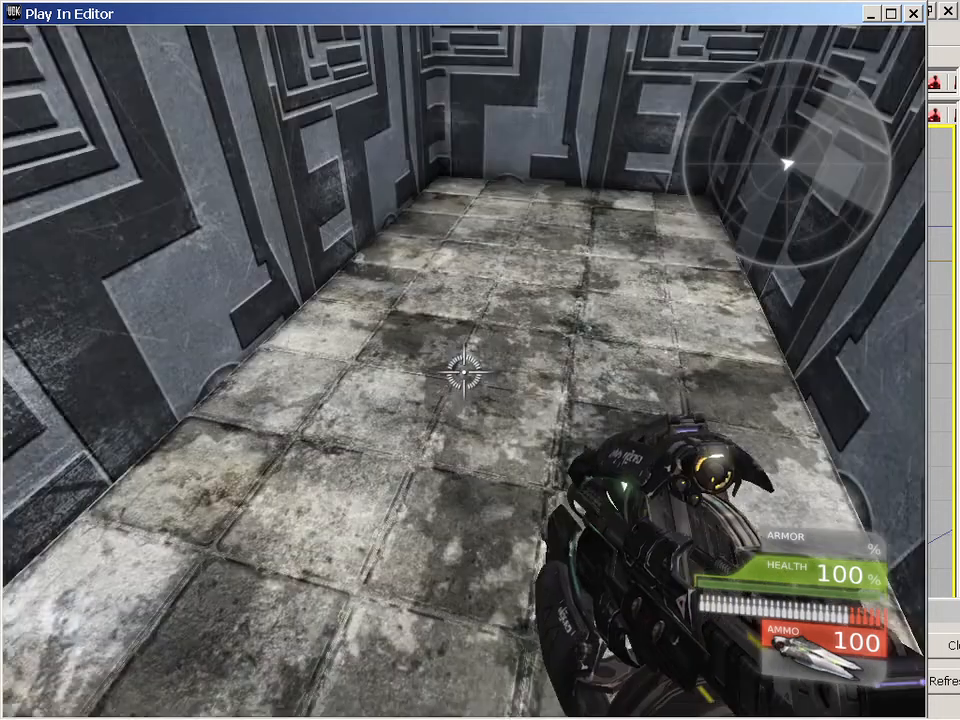
{"action": "key", "text": "w"}
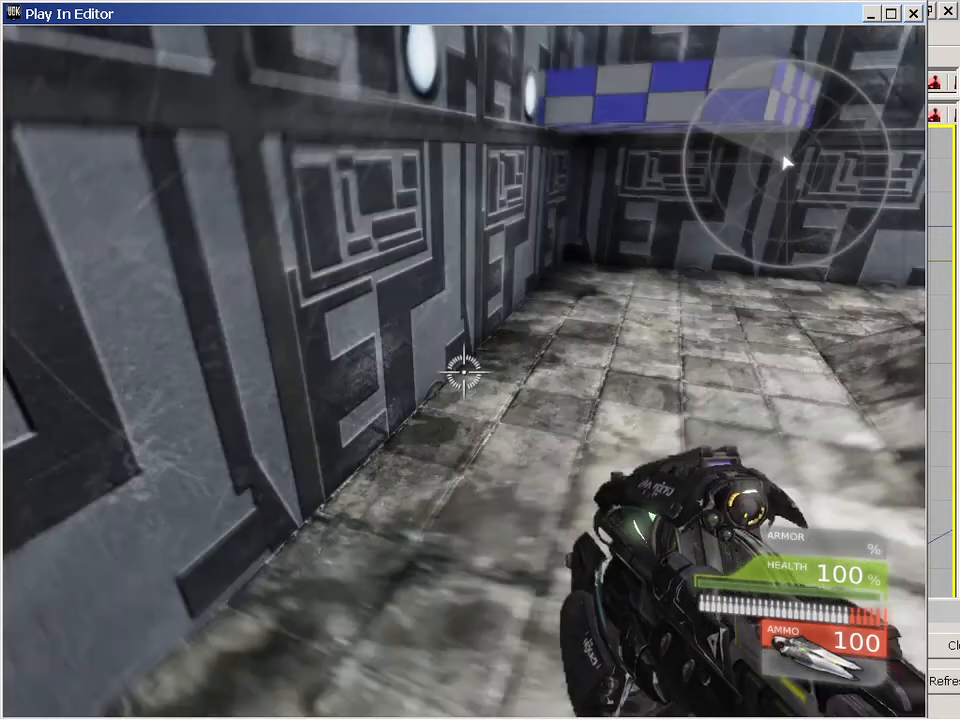
{"action": "key", "text": "w"}
{"action": "key", "text": "s"}
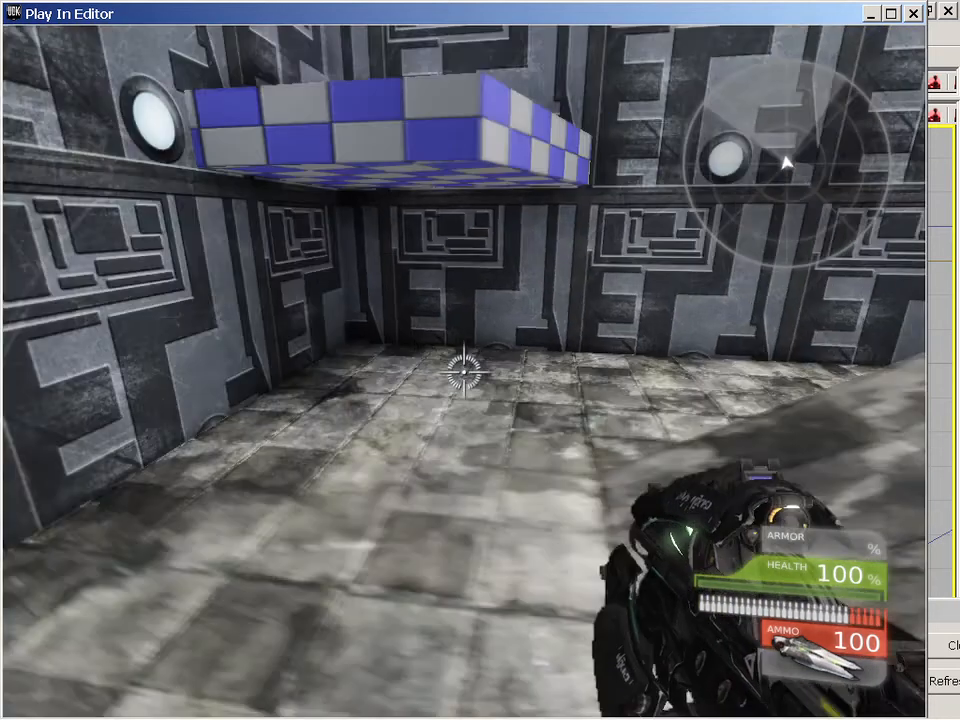
Test whether the corner platform can be reached by jumping from the room's floor beneath it.
{"action": "key", "text": "space"}
{"action": "key", "text": "w"}
{"action": "key", "text": "space"}
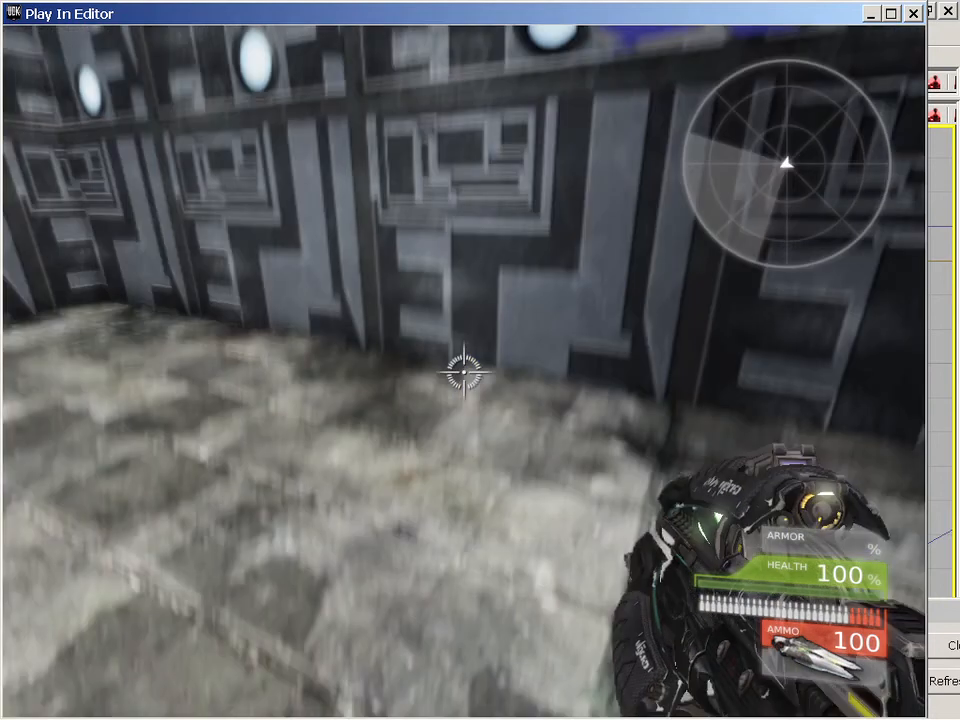
{"action": "key", "text": "w"}
{"action": "key", "text": "s"}
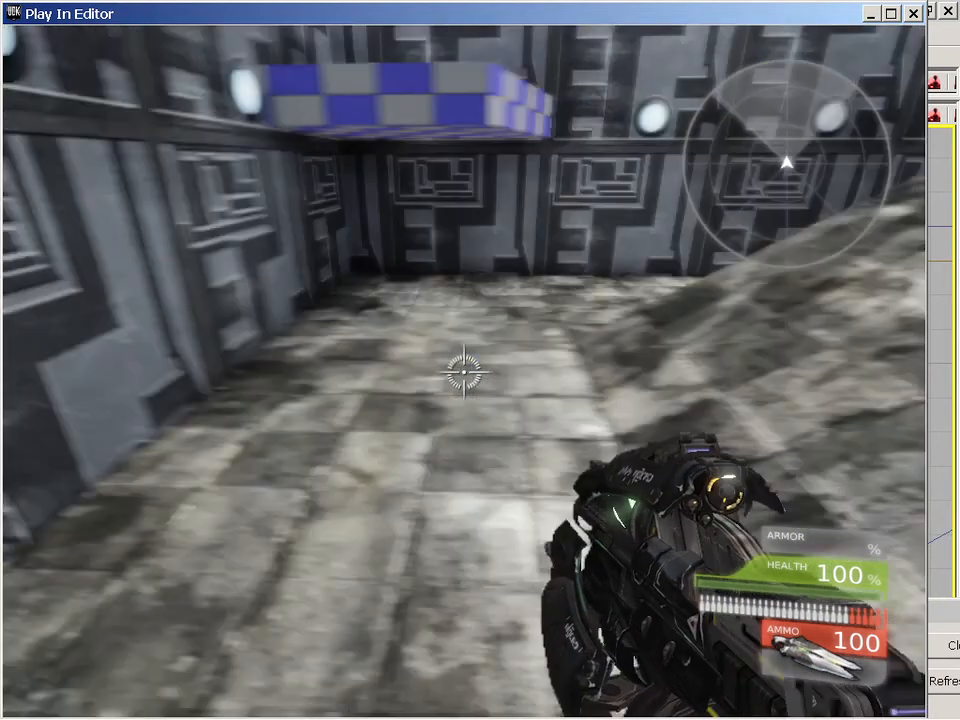
{"action": "key", "text": "space"}
{"action": "key", "text": "w"}
{"action": "key", "text": "space"}
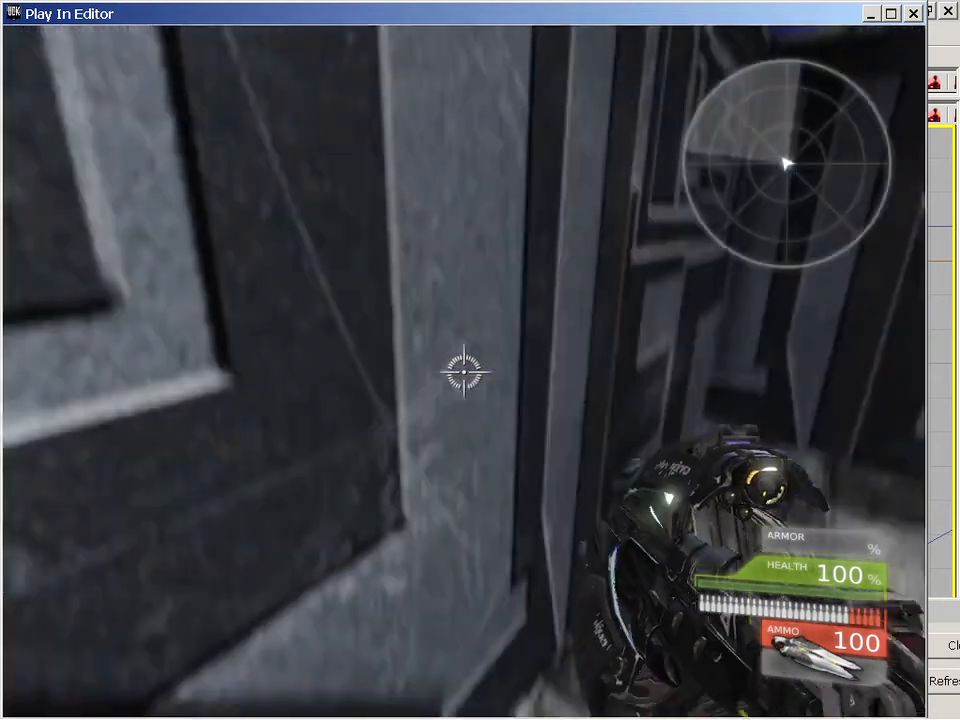
Go back around through the dark room and corridor onto the corner platform, and view the ramp from its edge.
{"action": "key", "text": "w"}
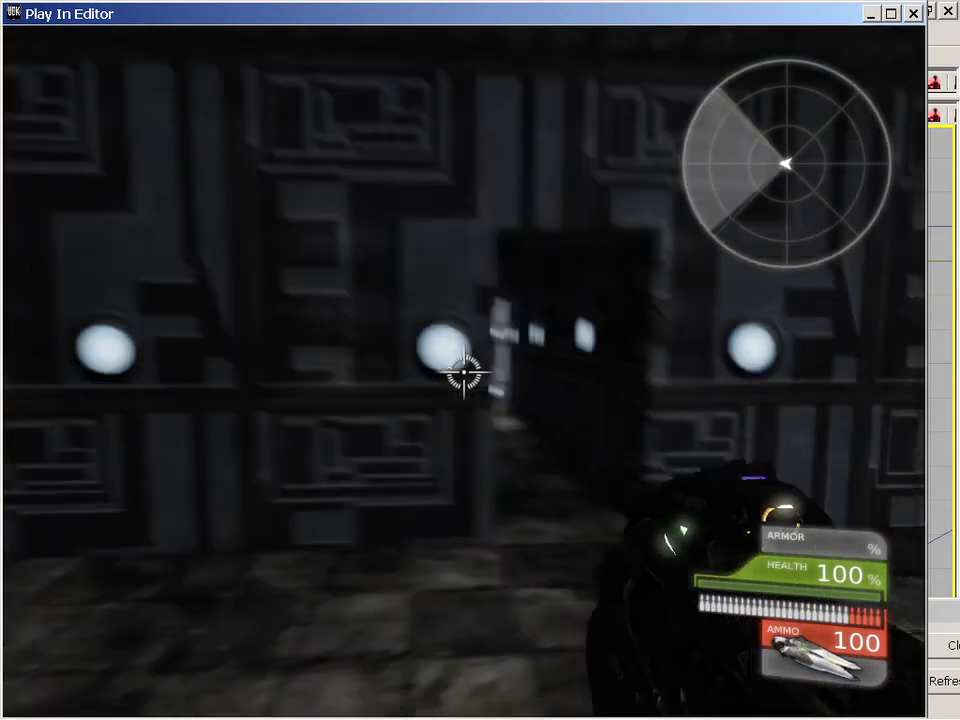
{"action": "key", "text": "w"}
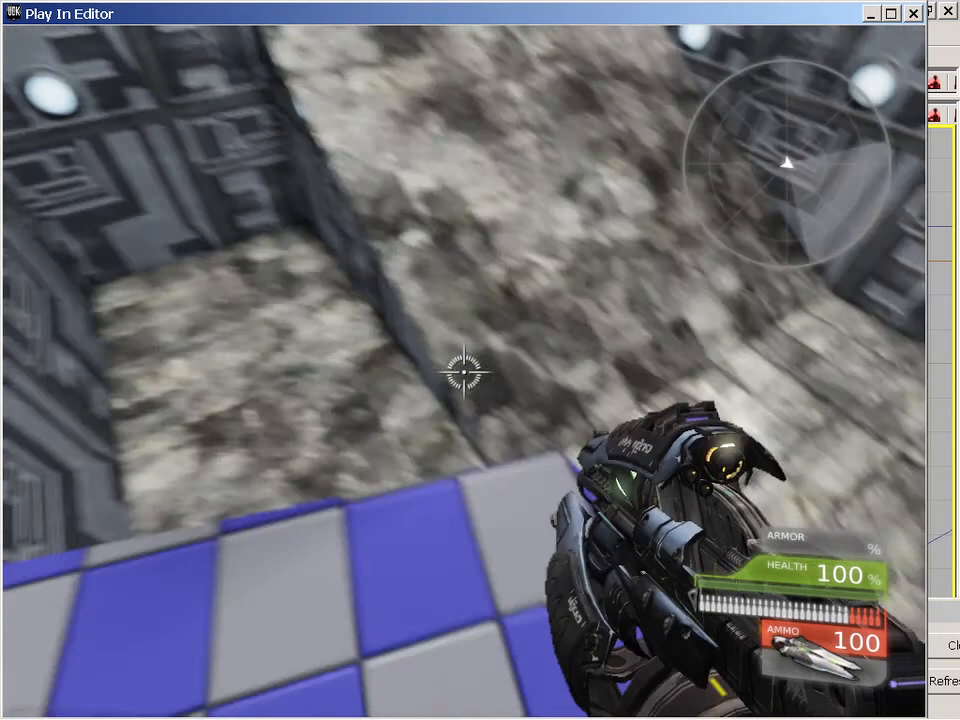
{"action": "key", "text": "w"}
{"action": "key", "text": "w"}
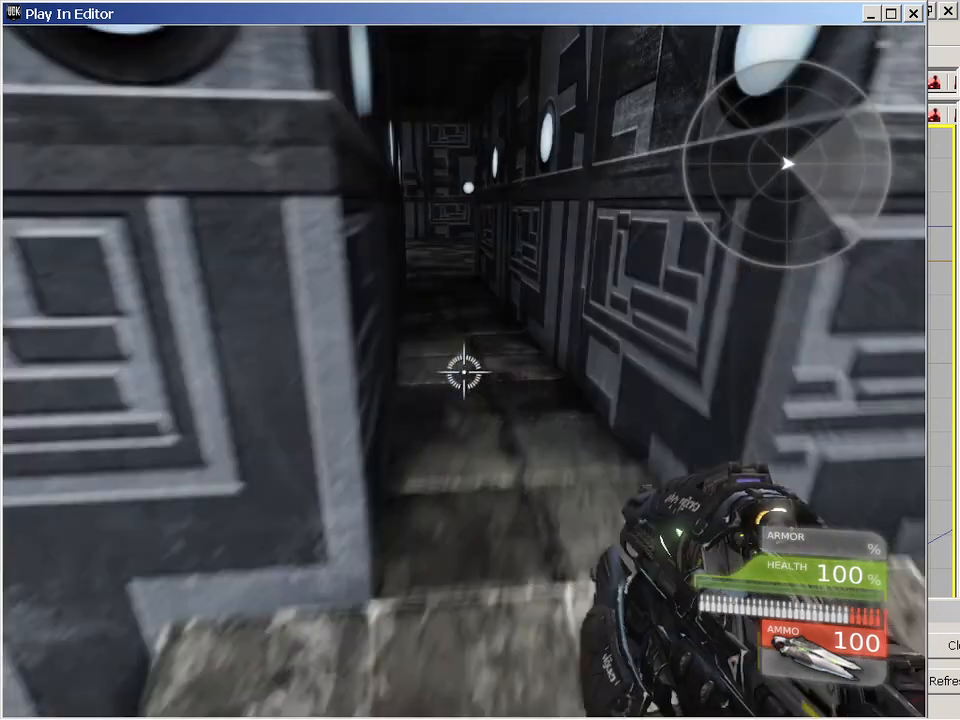
View the platform from the ramp, and loop through the dark room to view it from the corridor entrance.
{"action": "key", "text": "w"}
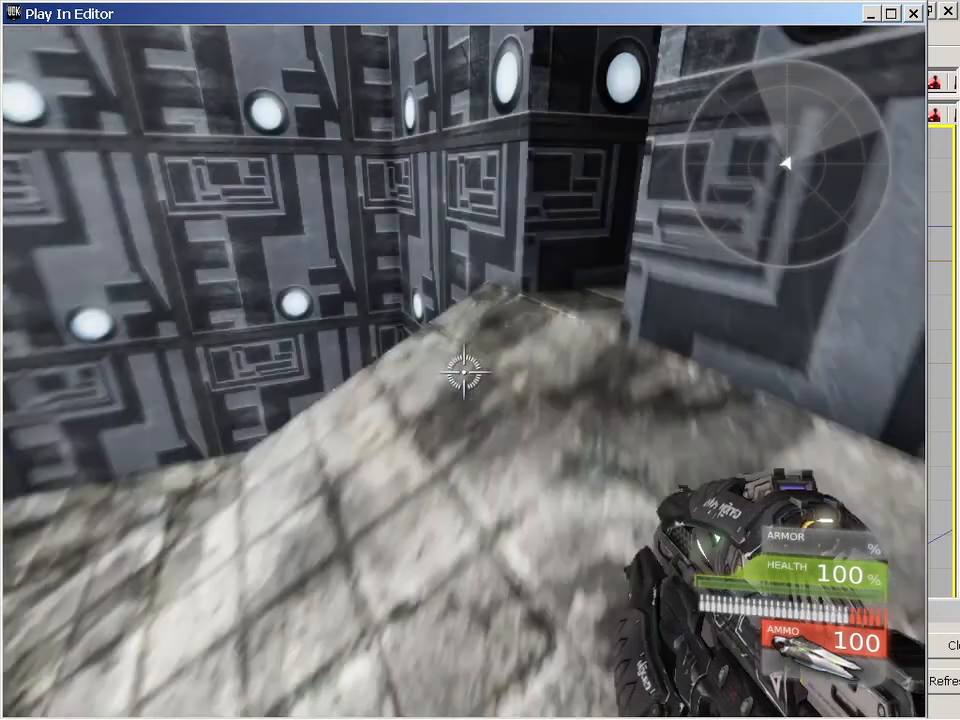
{"action": "key", "text": "w"}
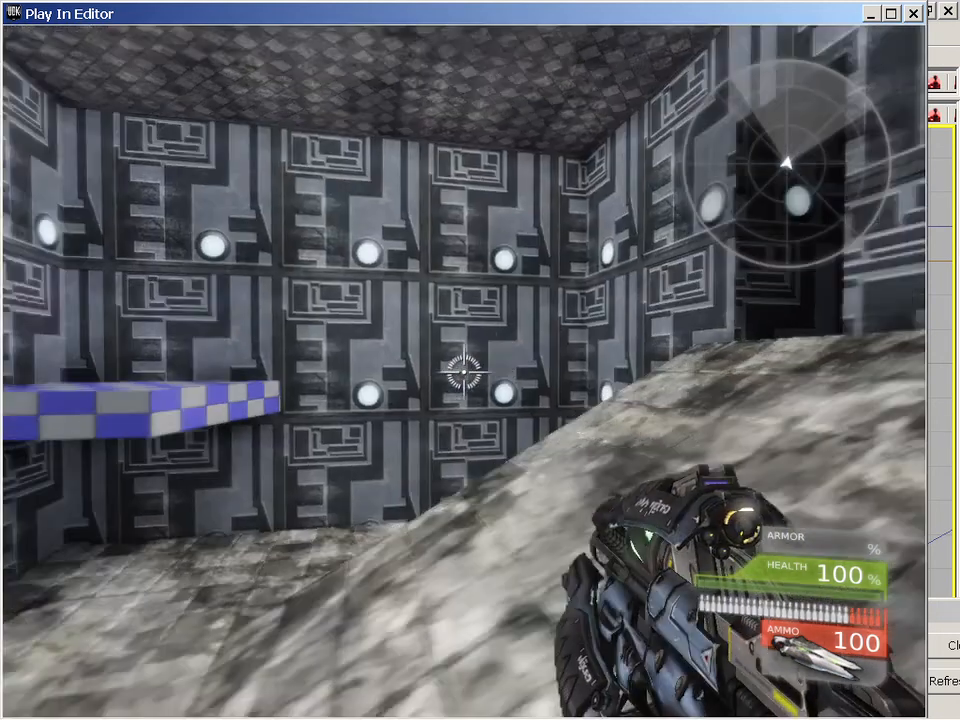
{"action": "key", "text": "w"}
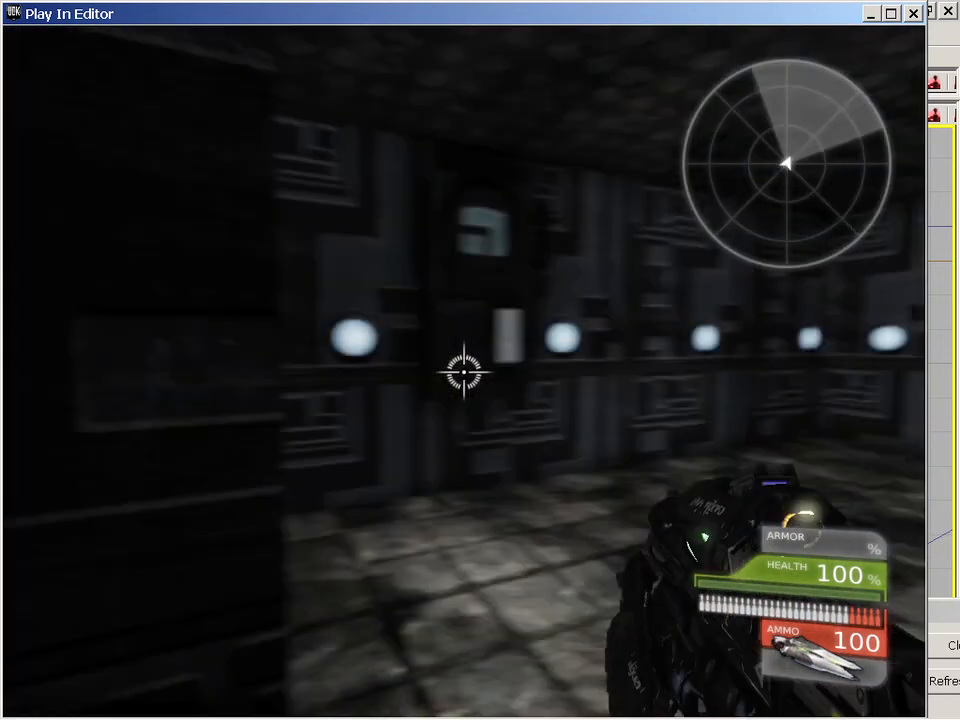
{"action": "key", "text": "w"}
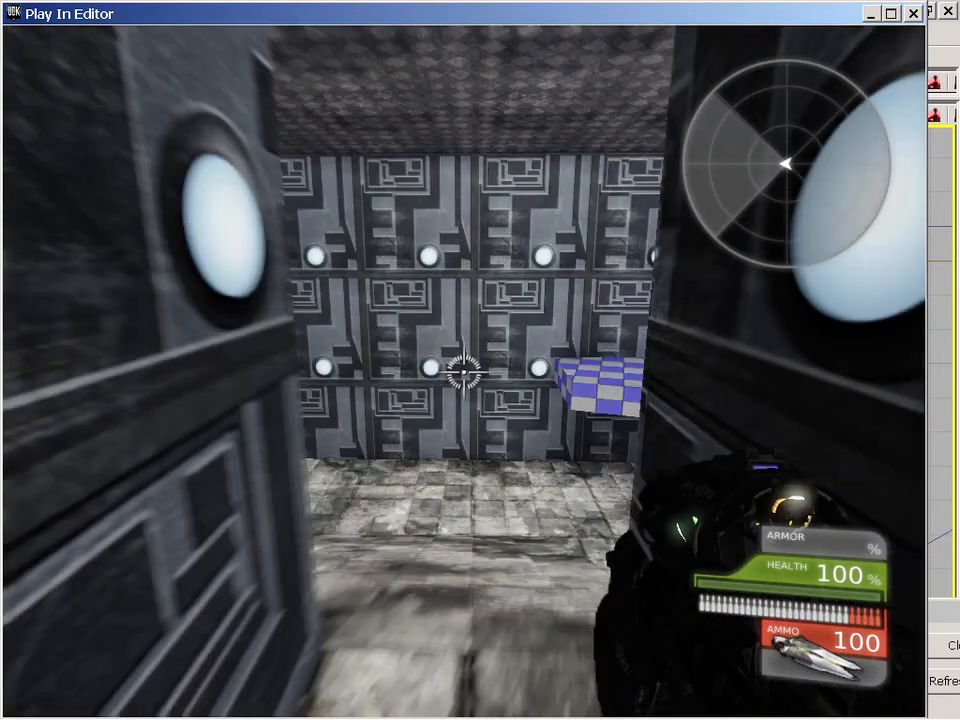